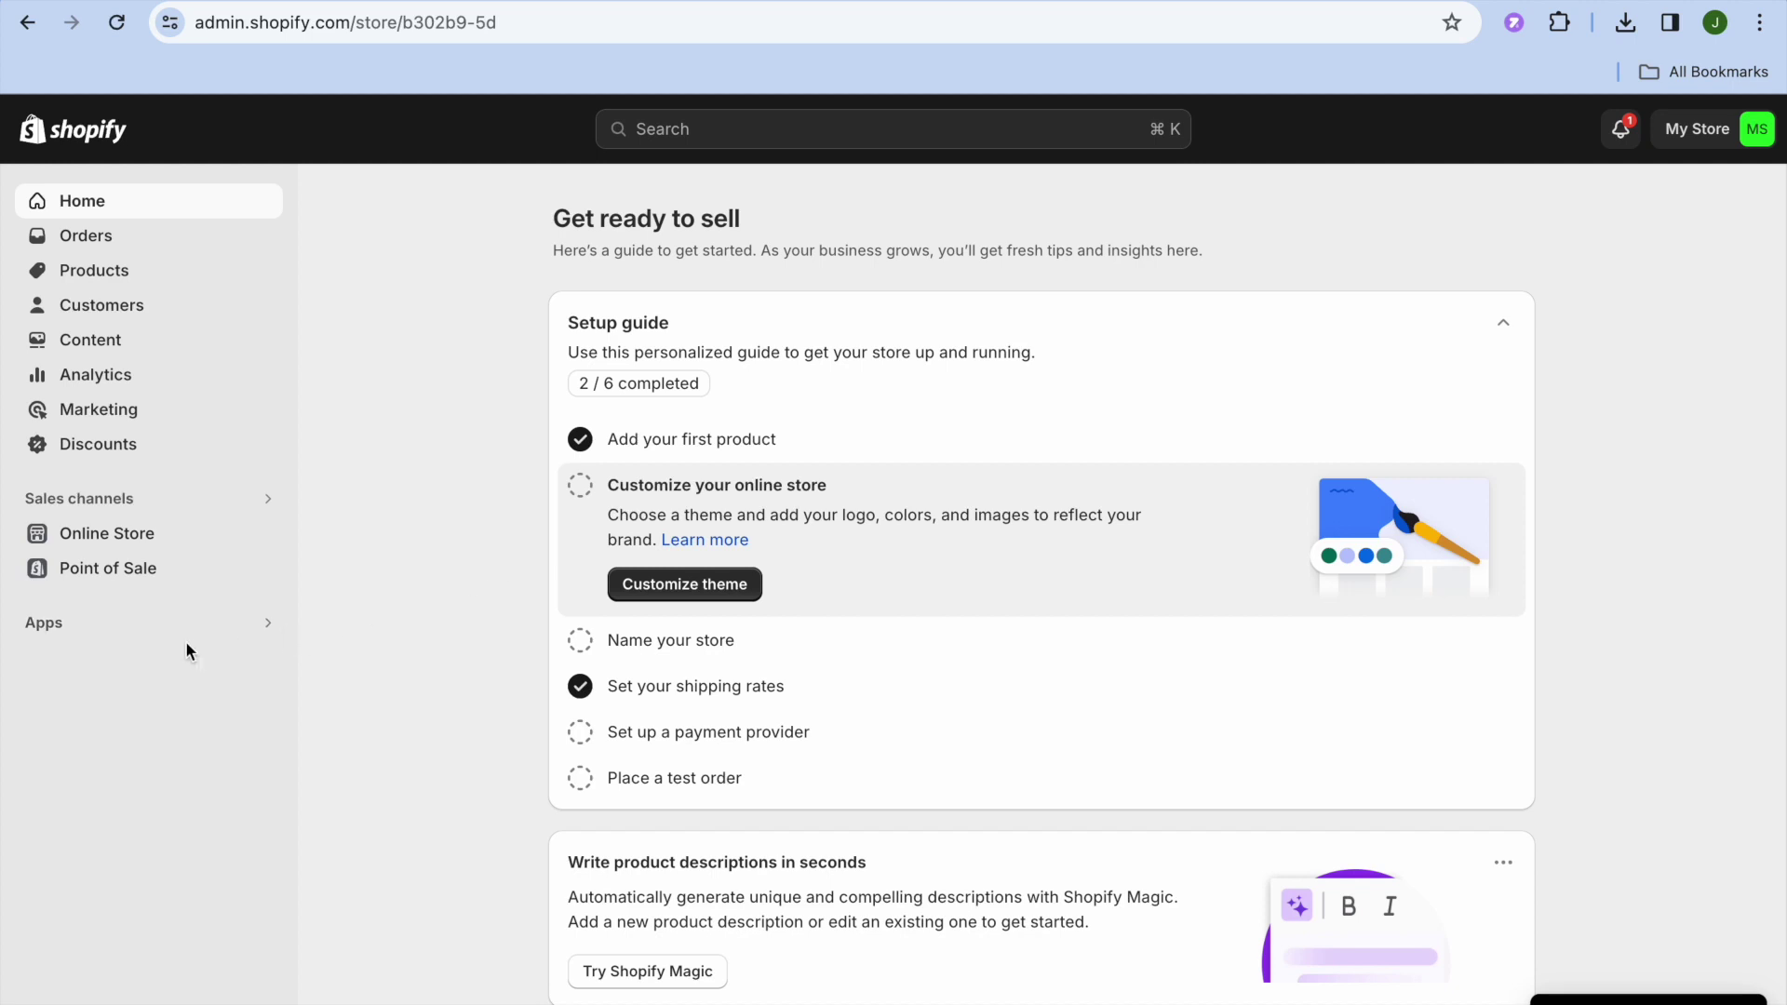
Go from the Apps and sales channel settings to the Shopify App Store.
click(129, 639)
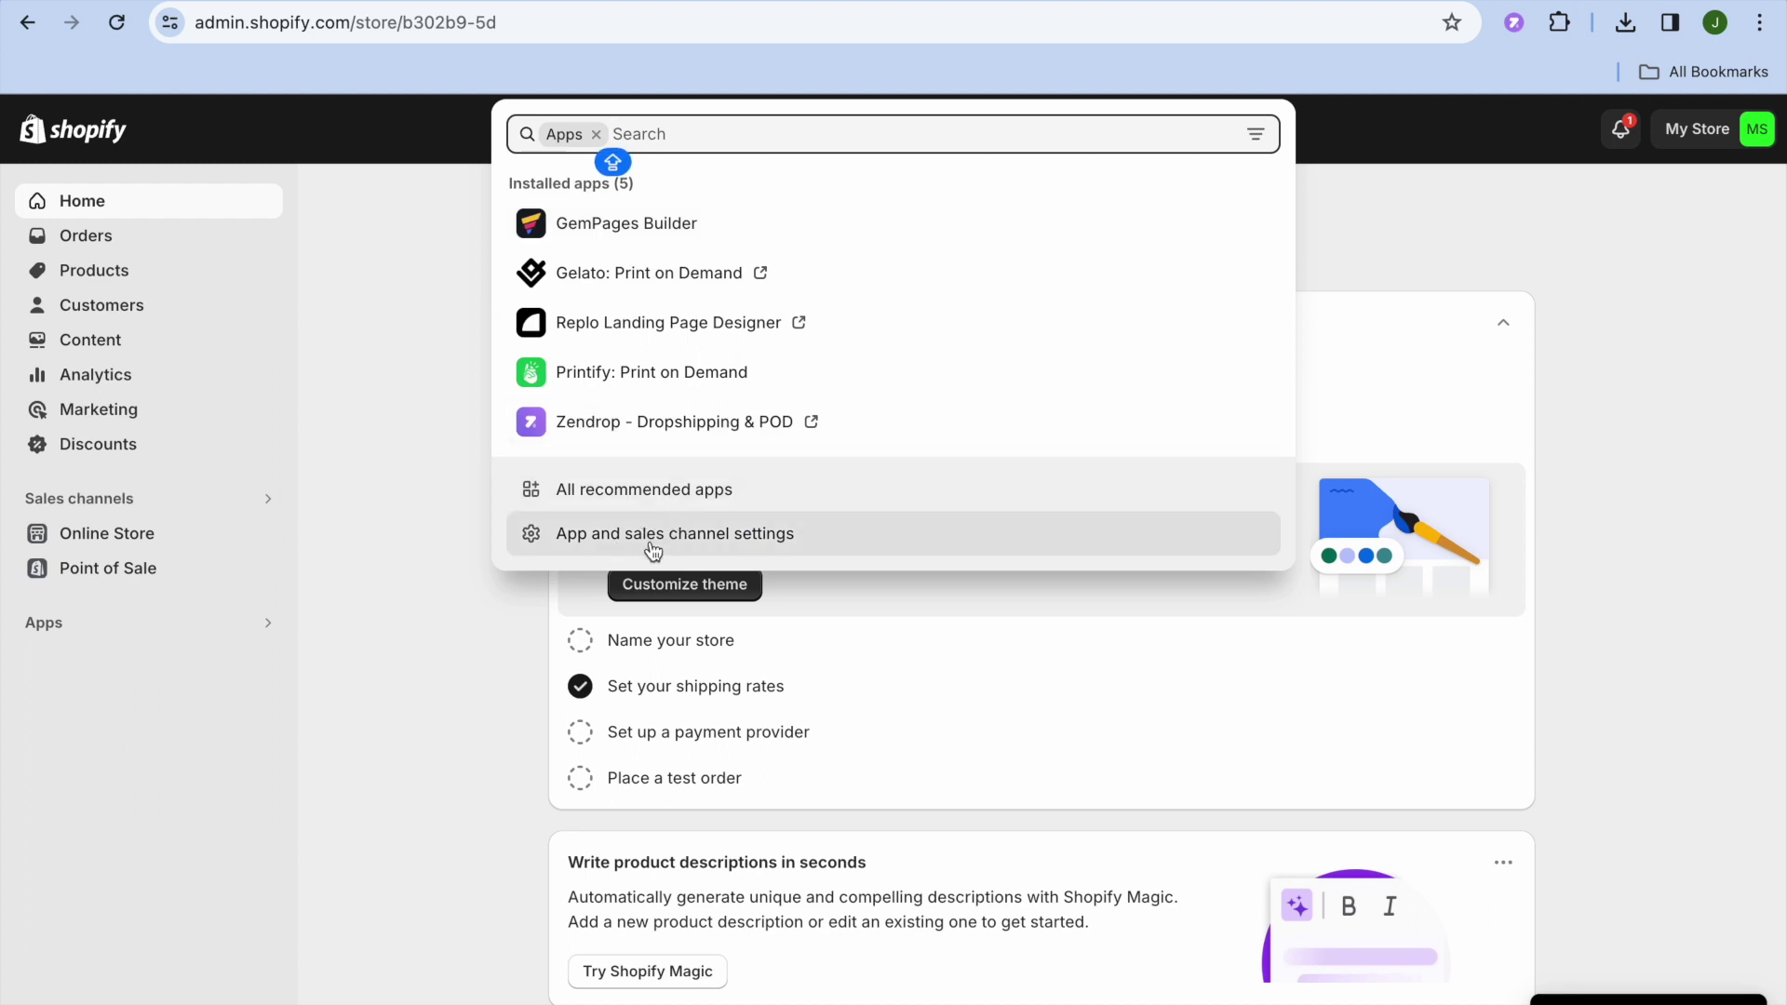
click(652, 550)
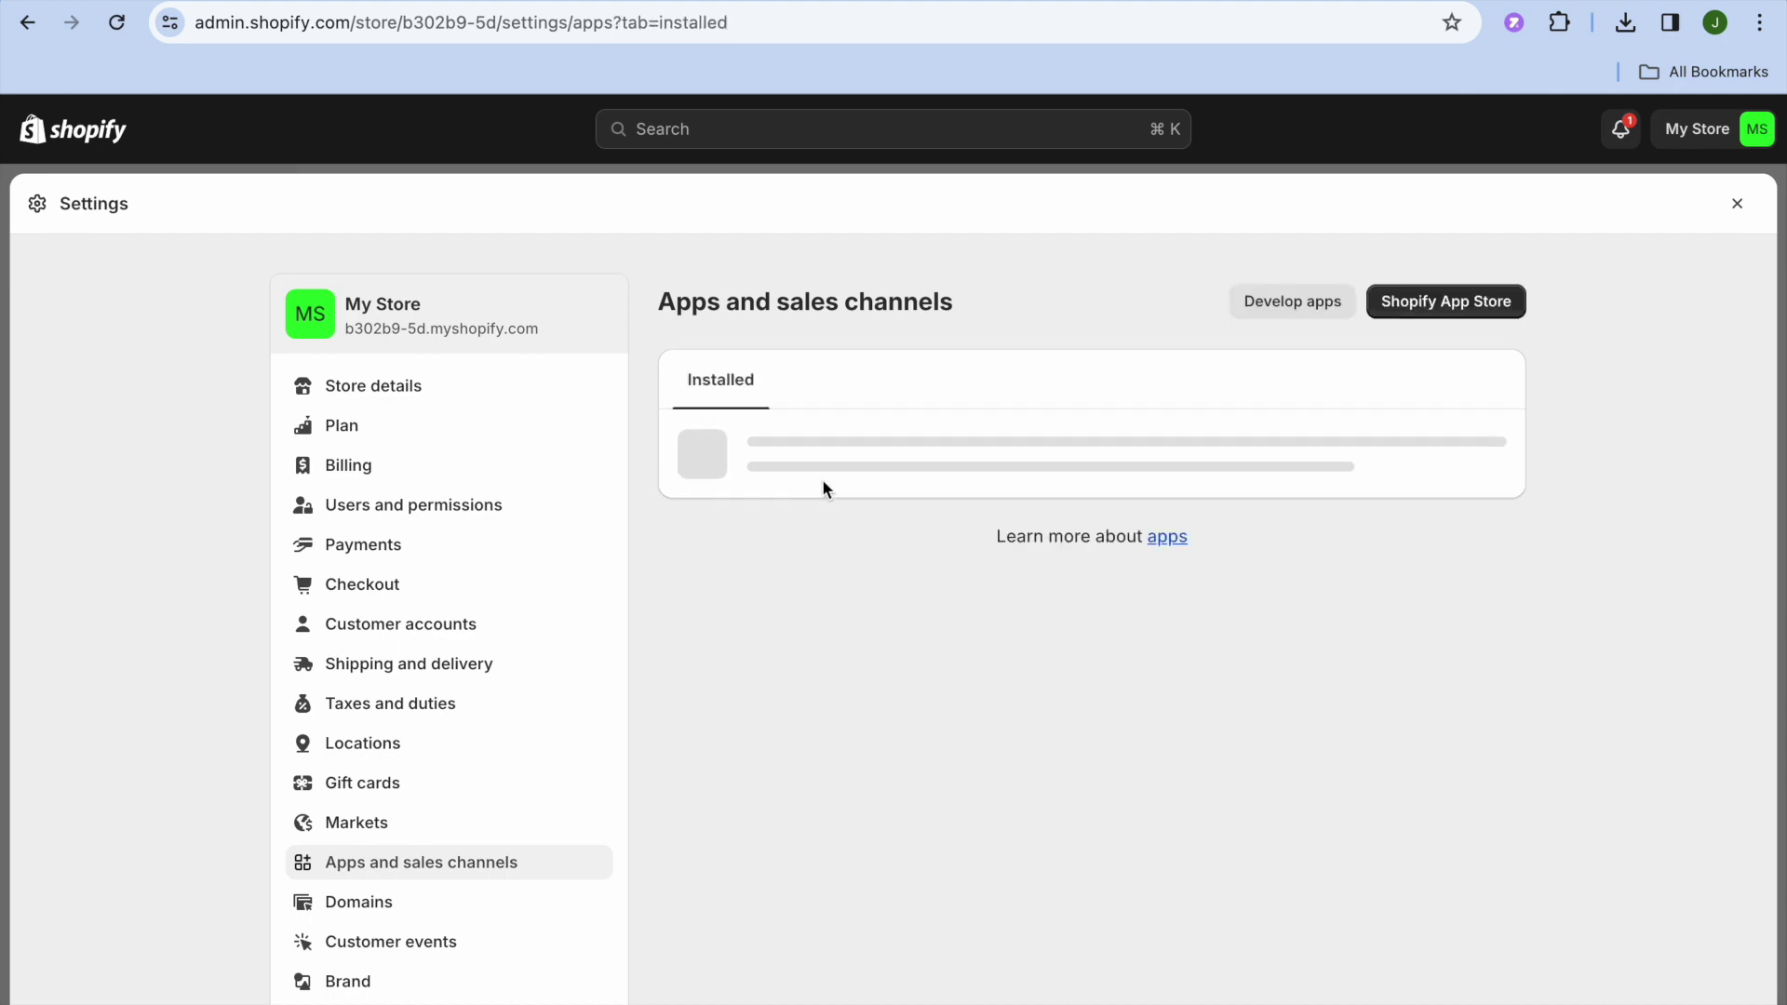
click(1404, 304)
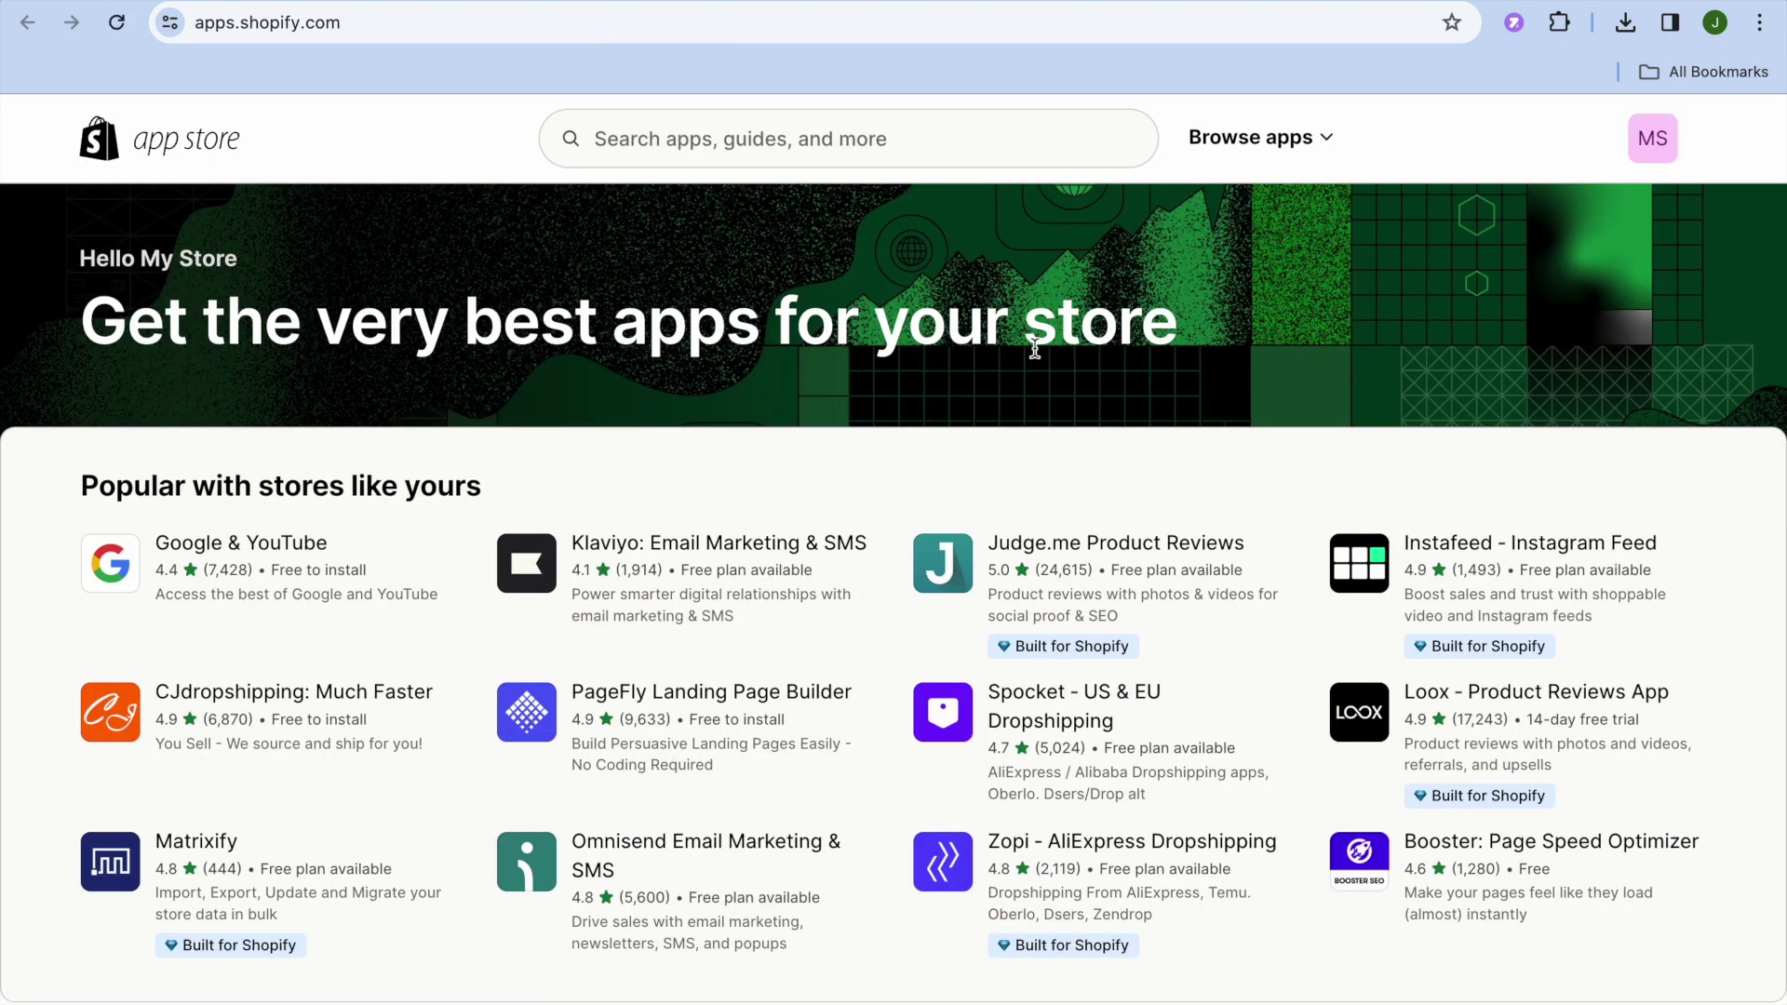
Search the App Store for 'lucky orange' and open the Lucky Orange Heatmaps & Replay listing.
click(687, 147)
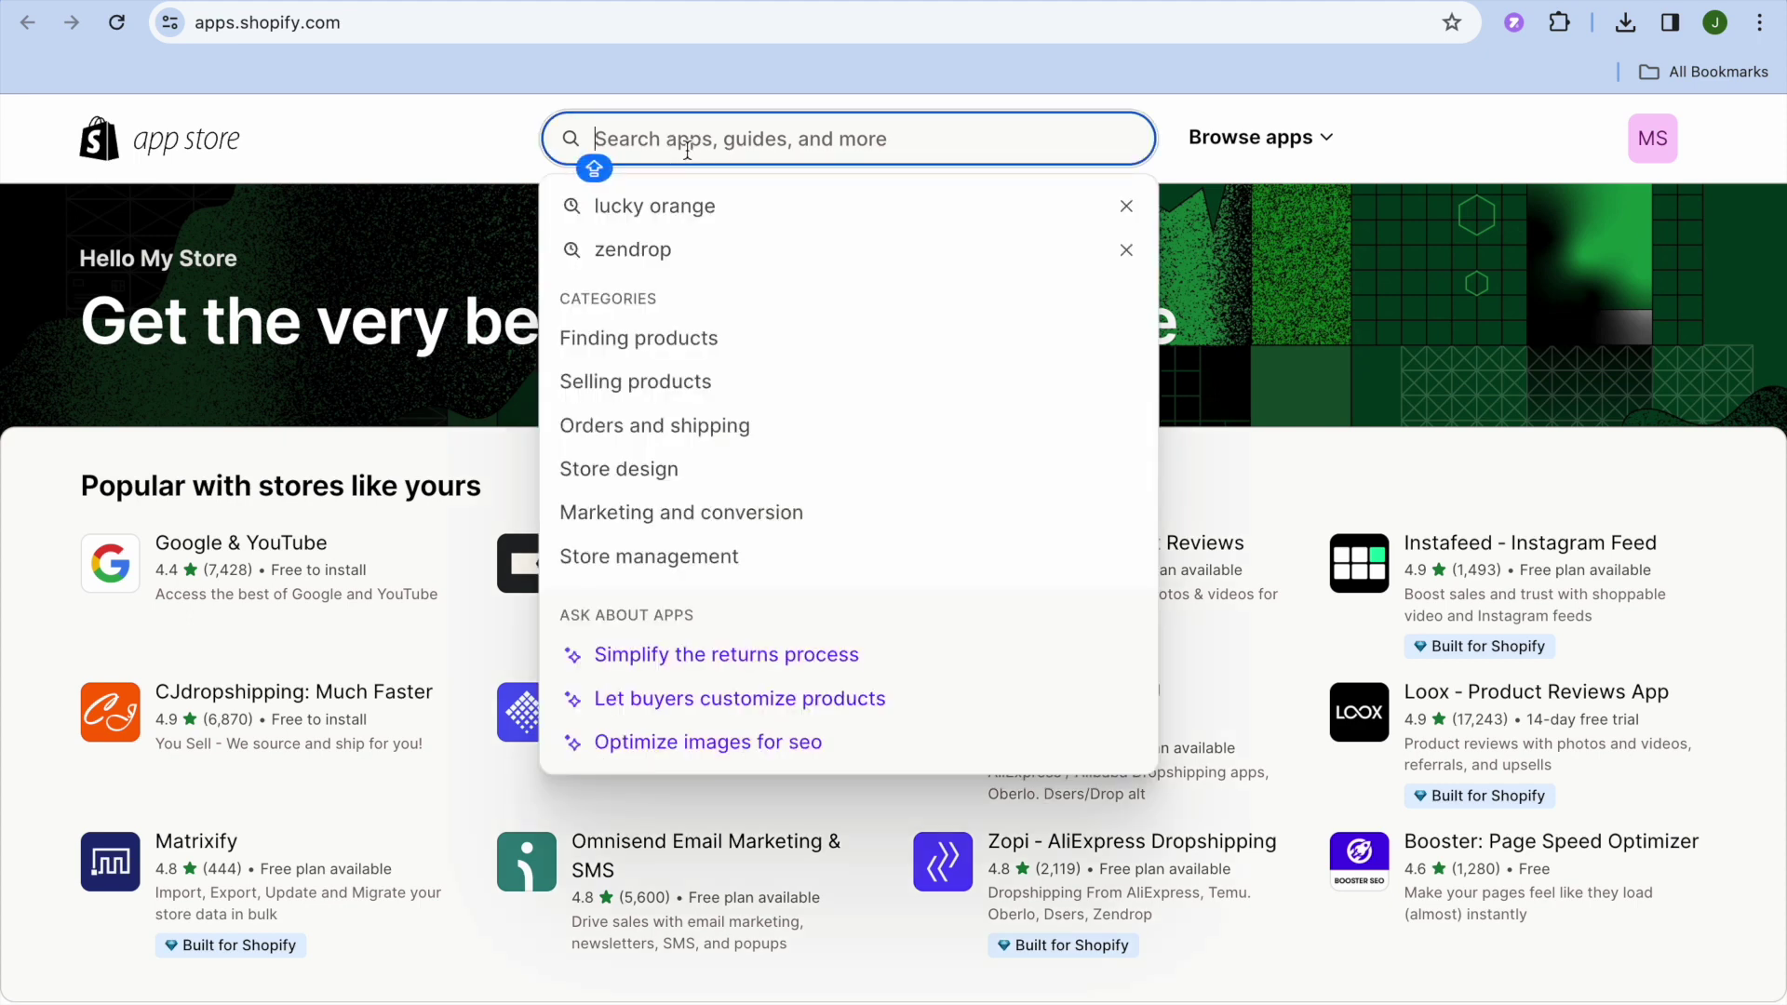
click(691, 215)
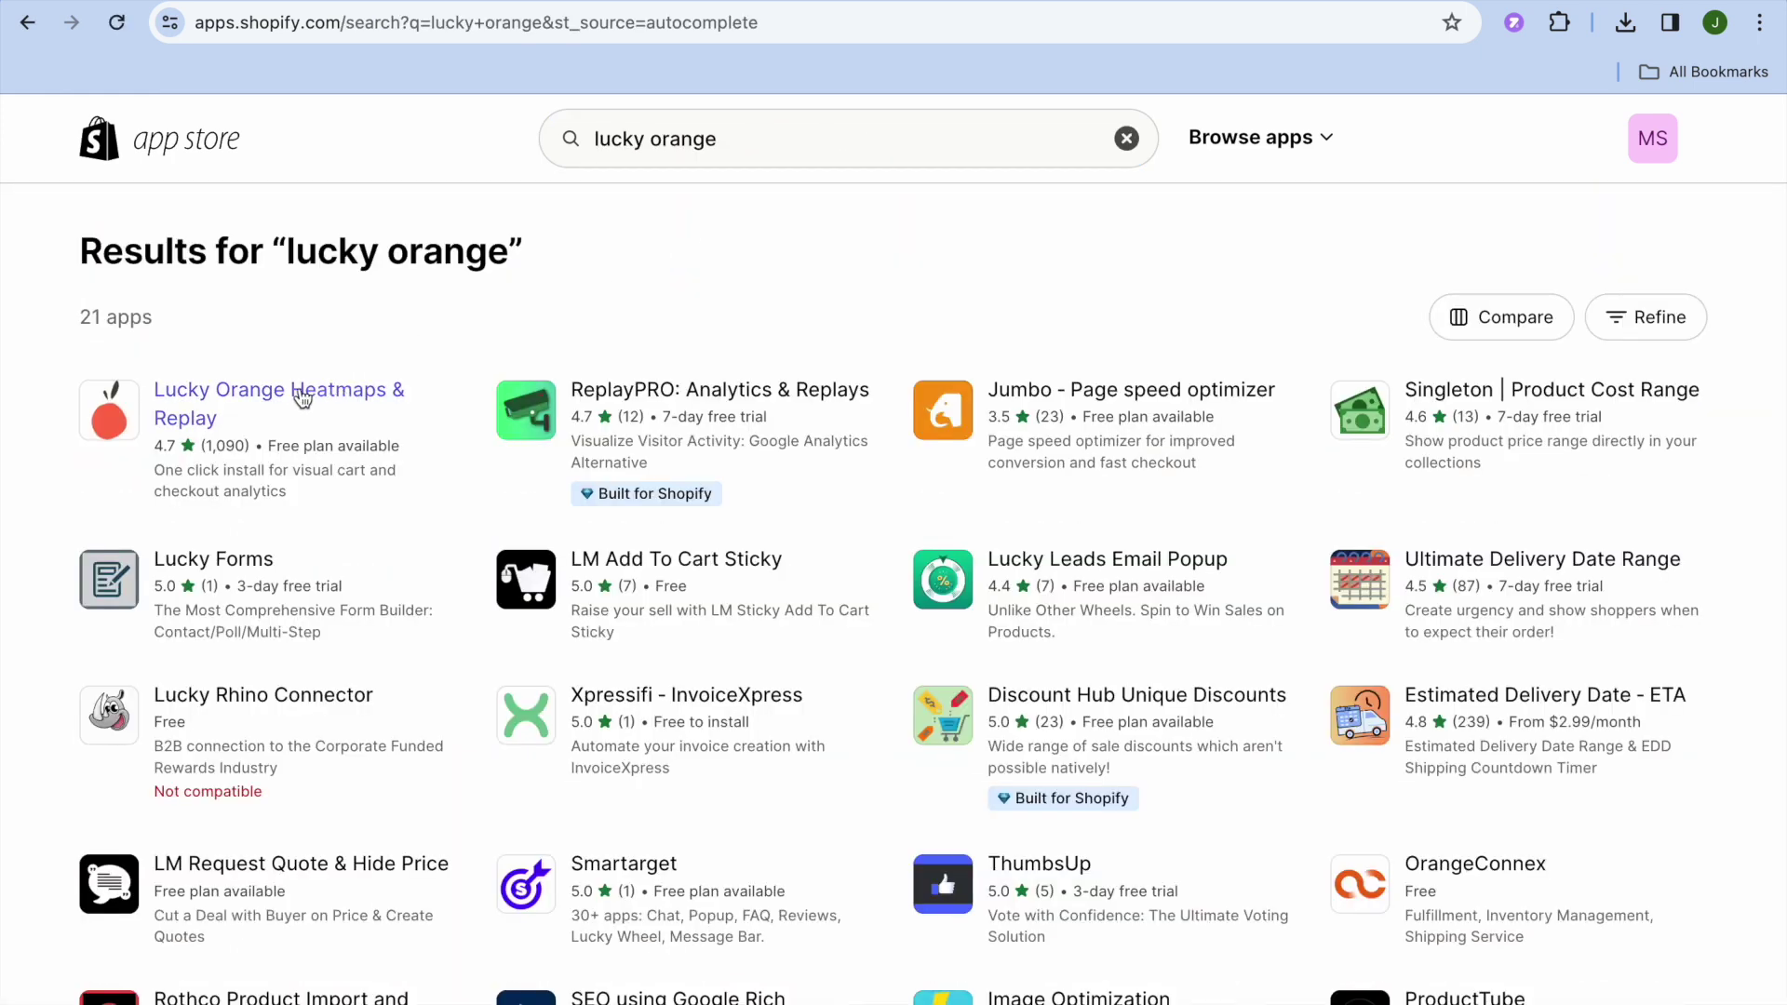
click(312, 401)
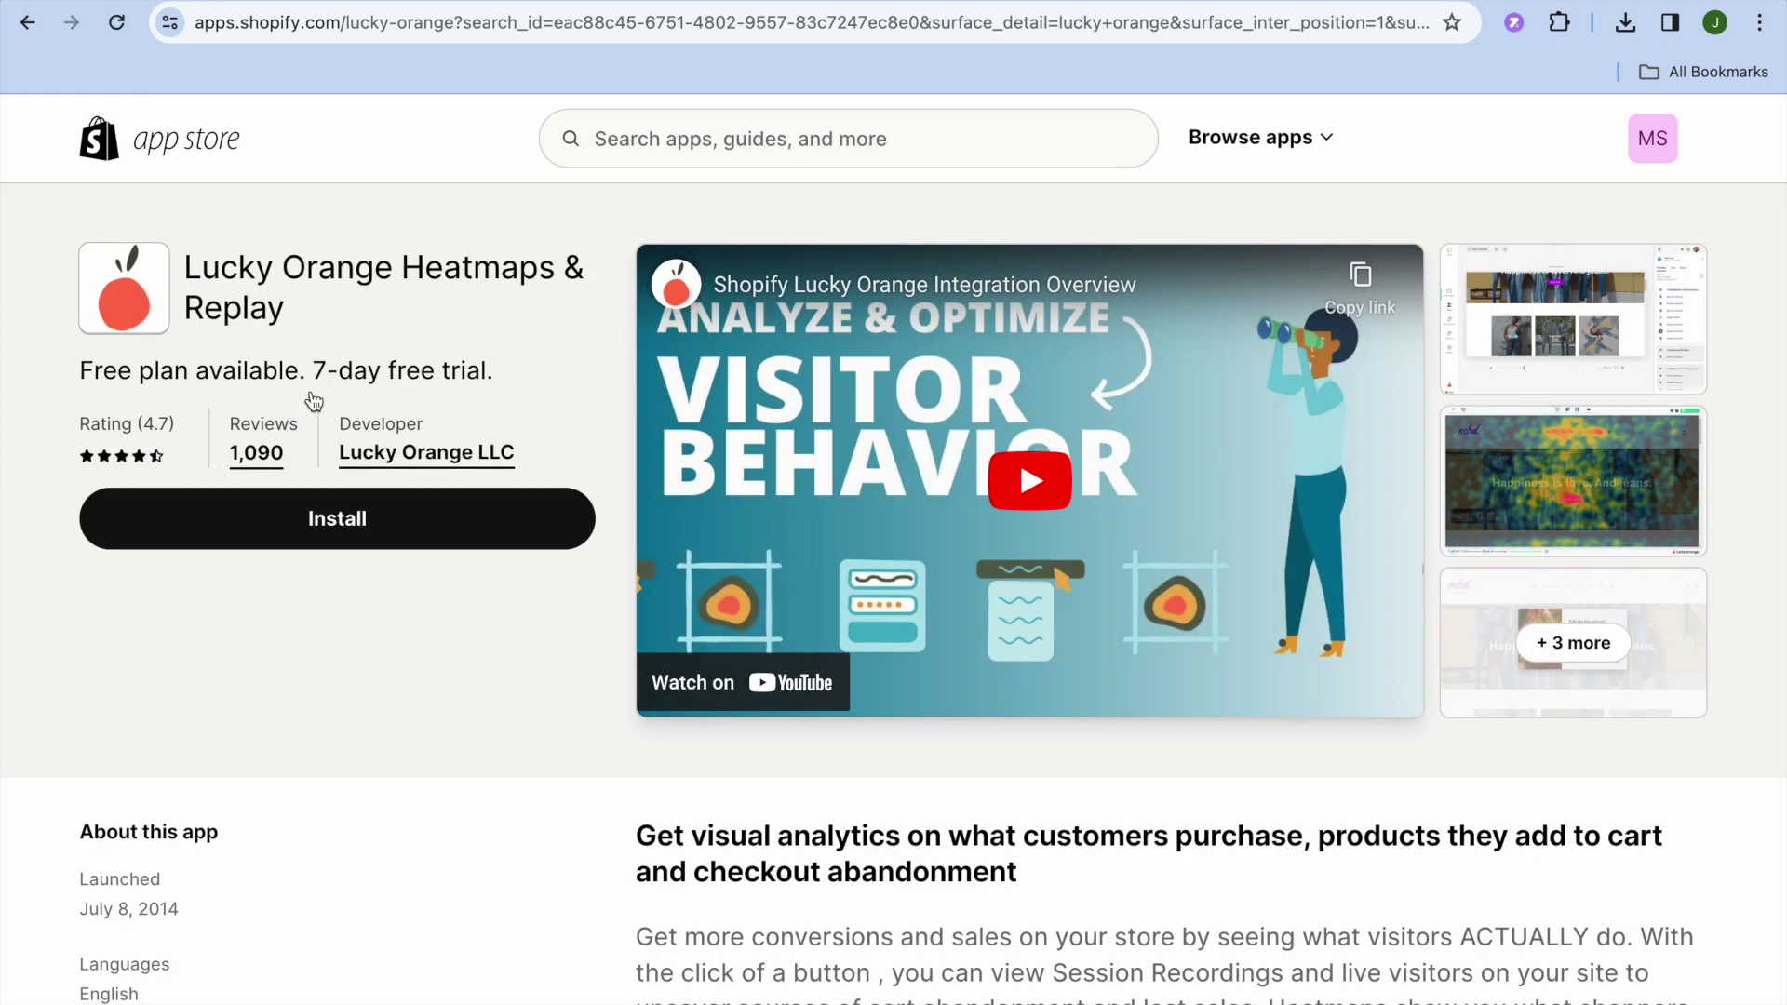
Review the listing's Pricing section, then install Lucky Orange and approve its data access.
scroll(534, 710, down, 7)
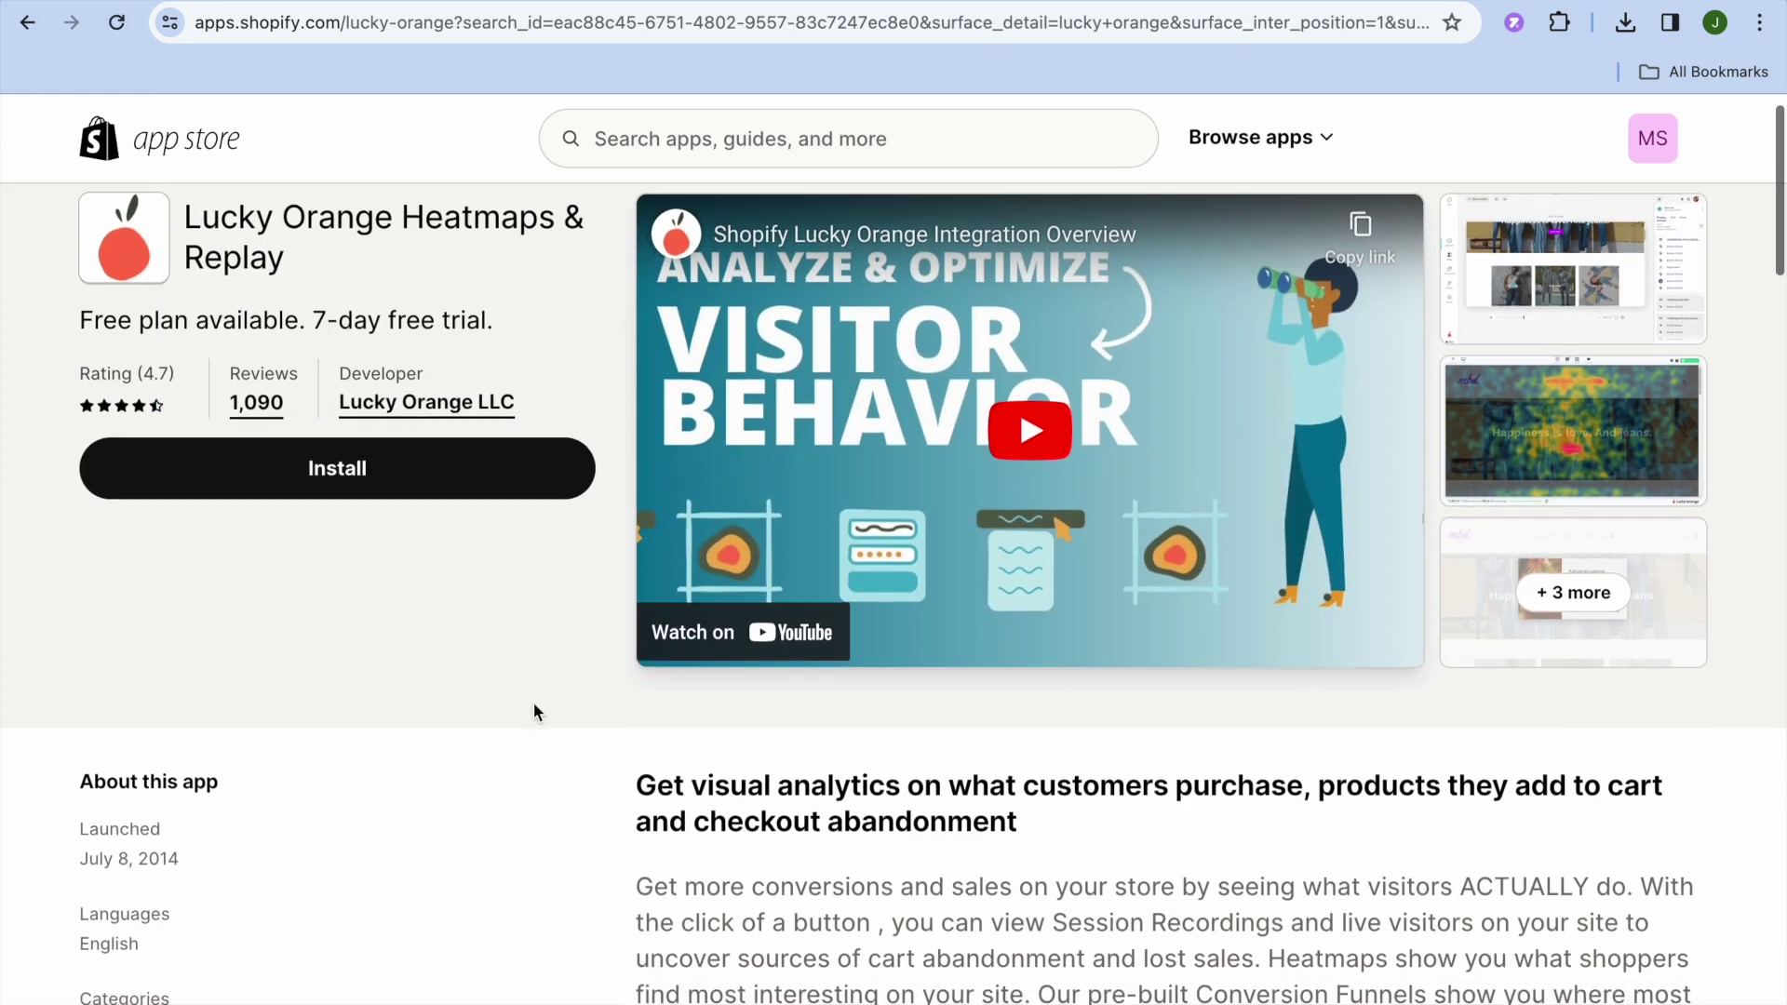
scroll(535, 709, down, 5)
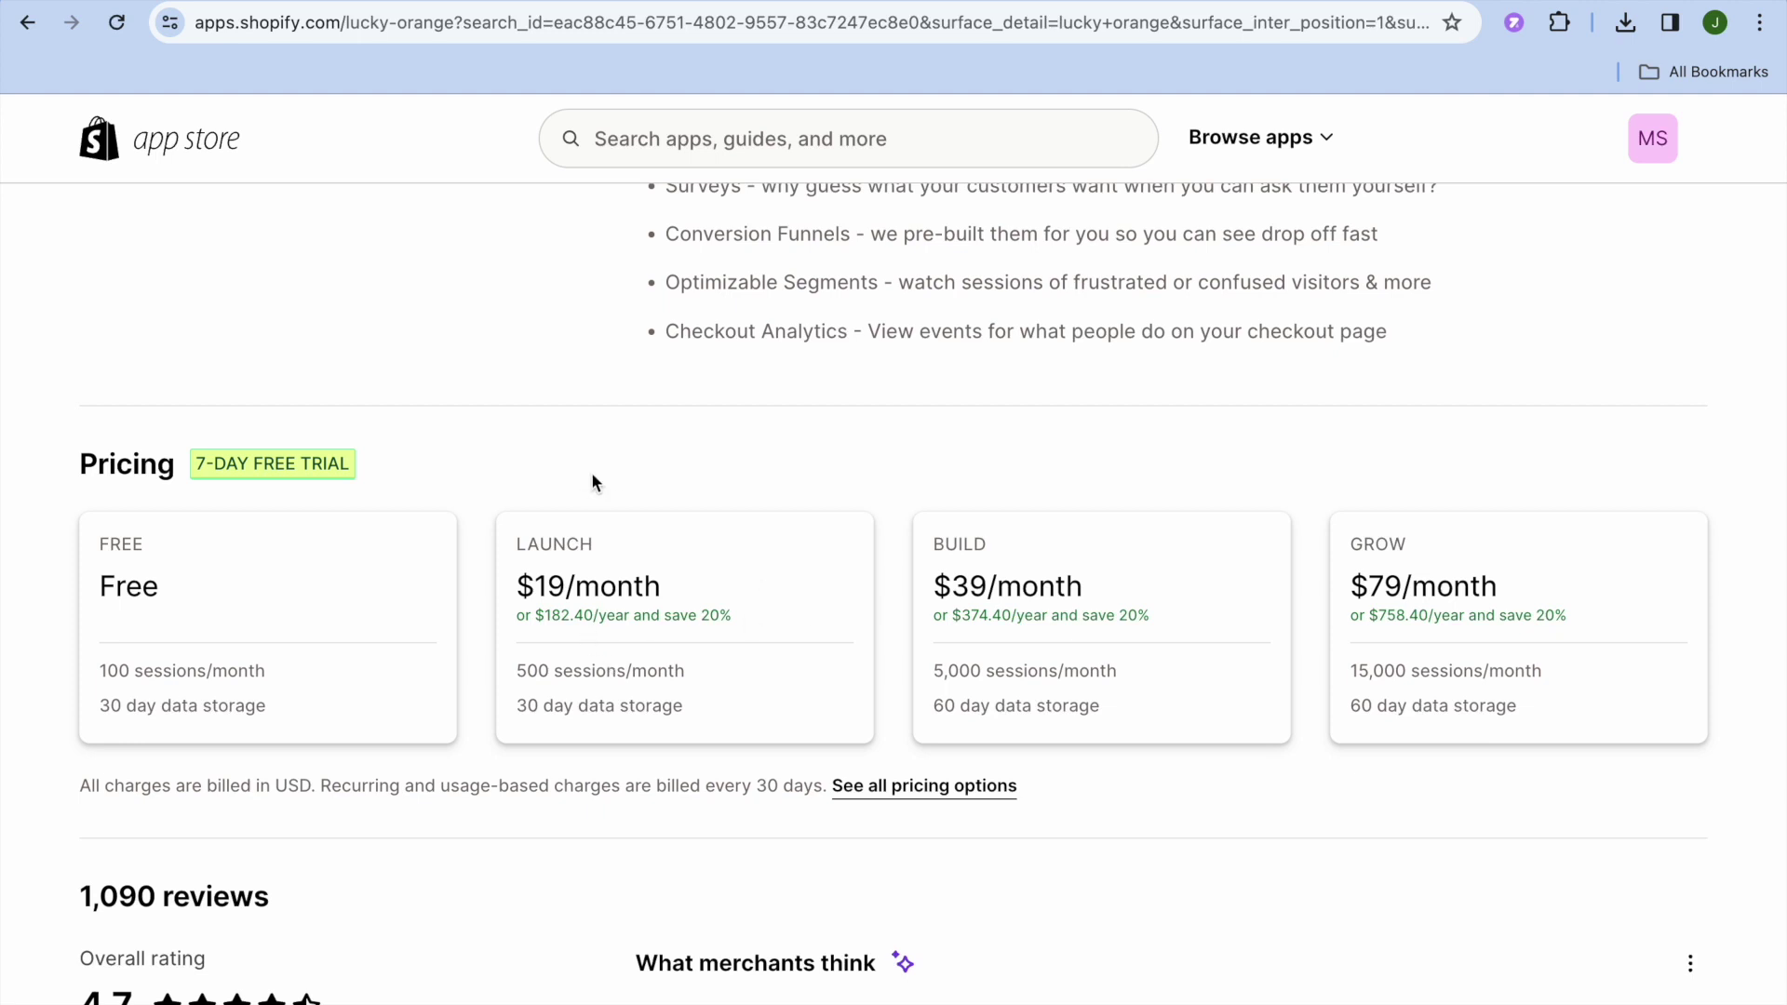
scroll(592, 481, up, 2)
scroll(592, 481, up, 10)
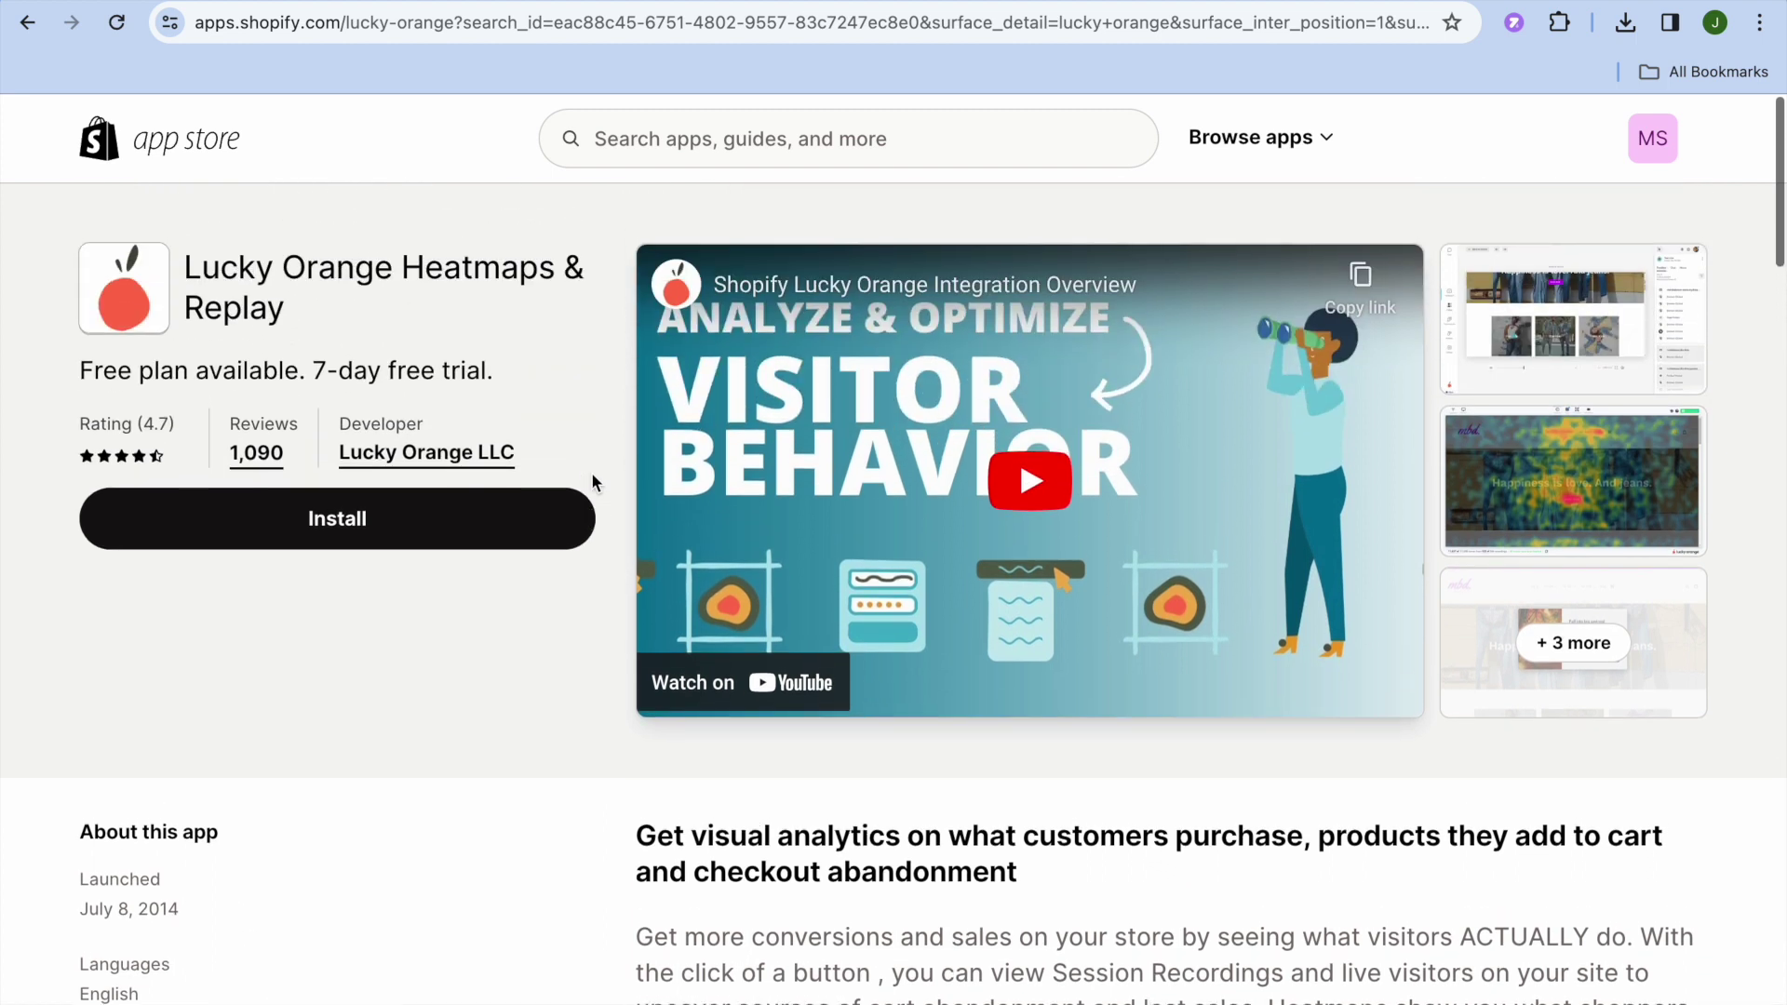
click(430, 524)
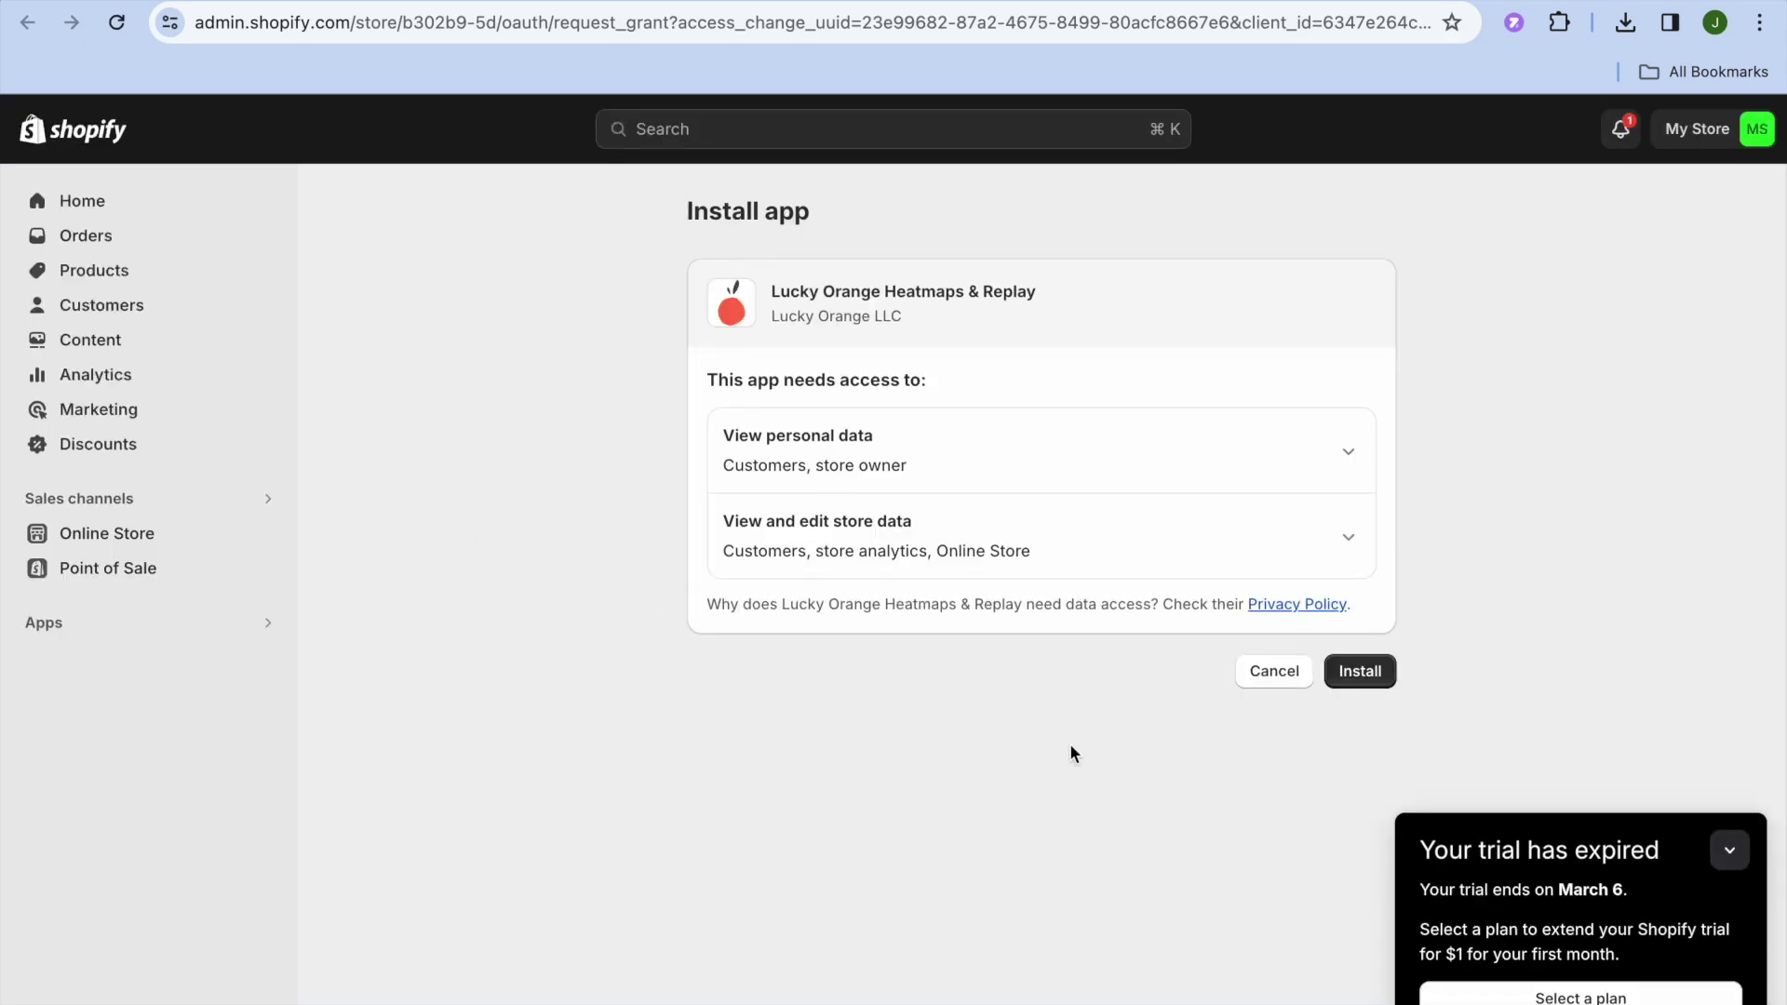
click(1359, 671)
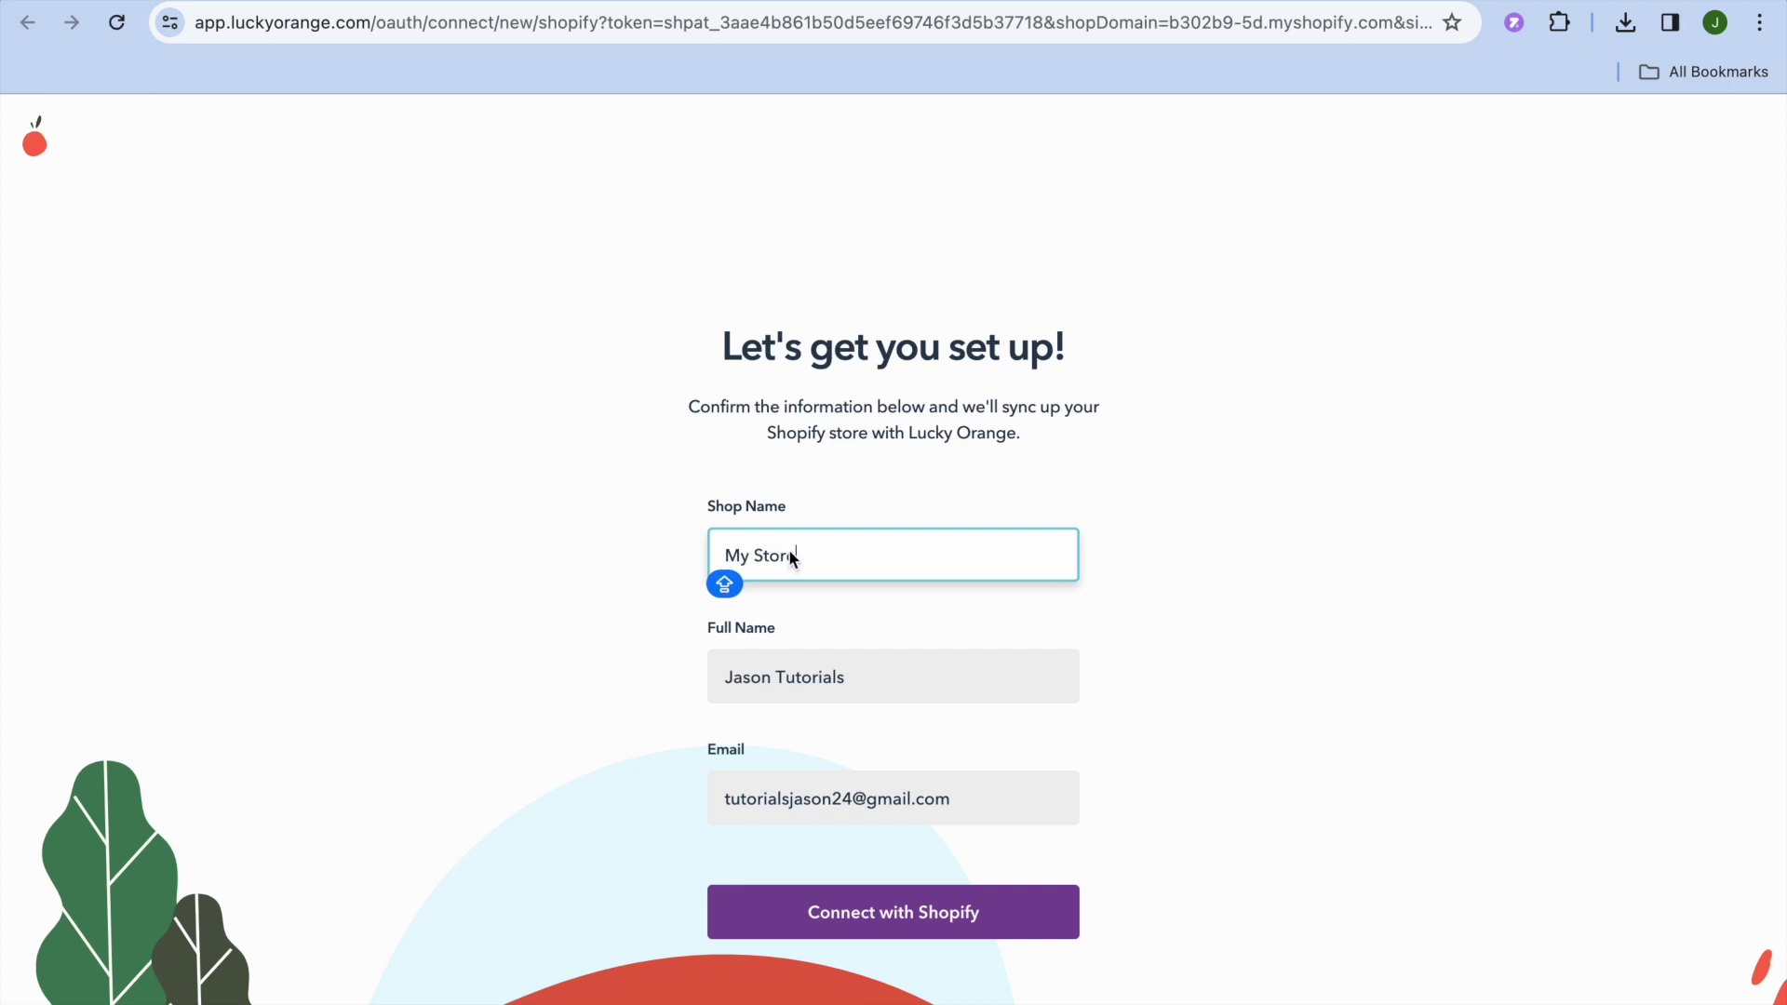
Change the Shop Name to 'SIMPLE ANSWERS', connect with Shopify, and accept the terms and privacy statement.
key(BackSpace)
key(BackSpace)
key(BackSpace)
key(BackSpace)
key(BackSpace)
key(BackSpace)
key(BackSpace)
key(BackSpace)
text(SIMPLE ANSWERS)
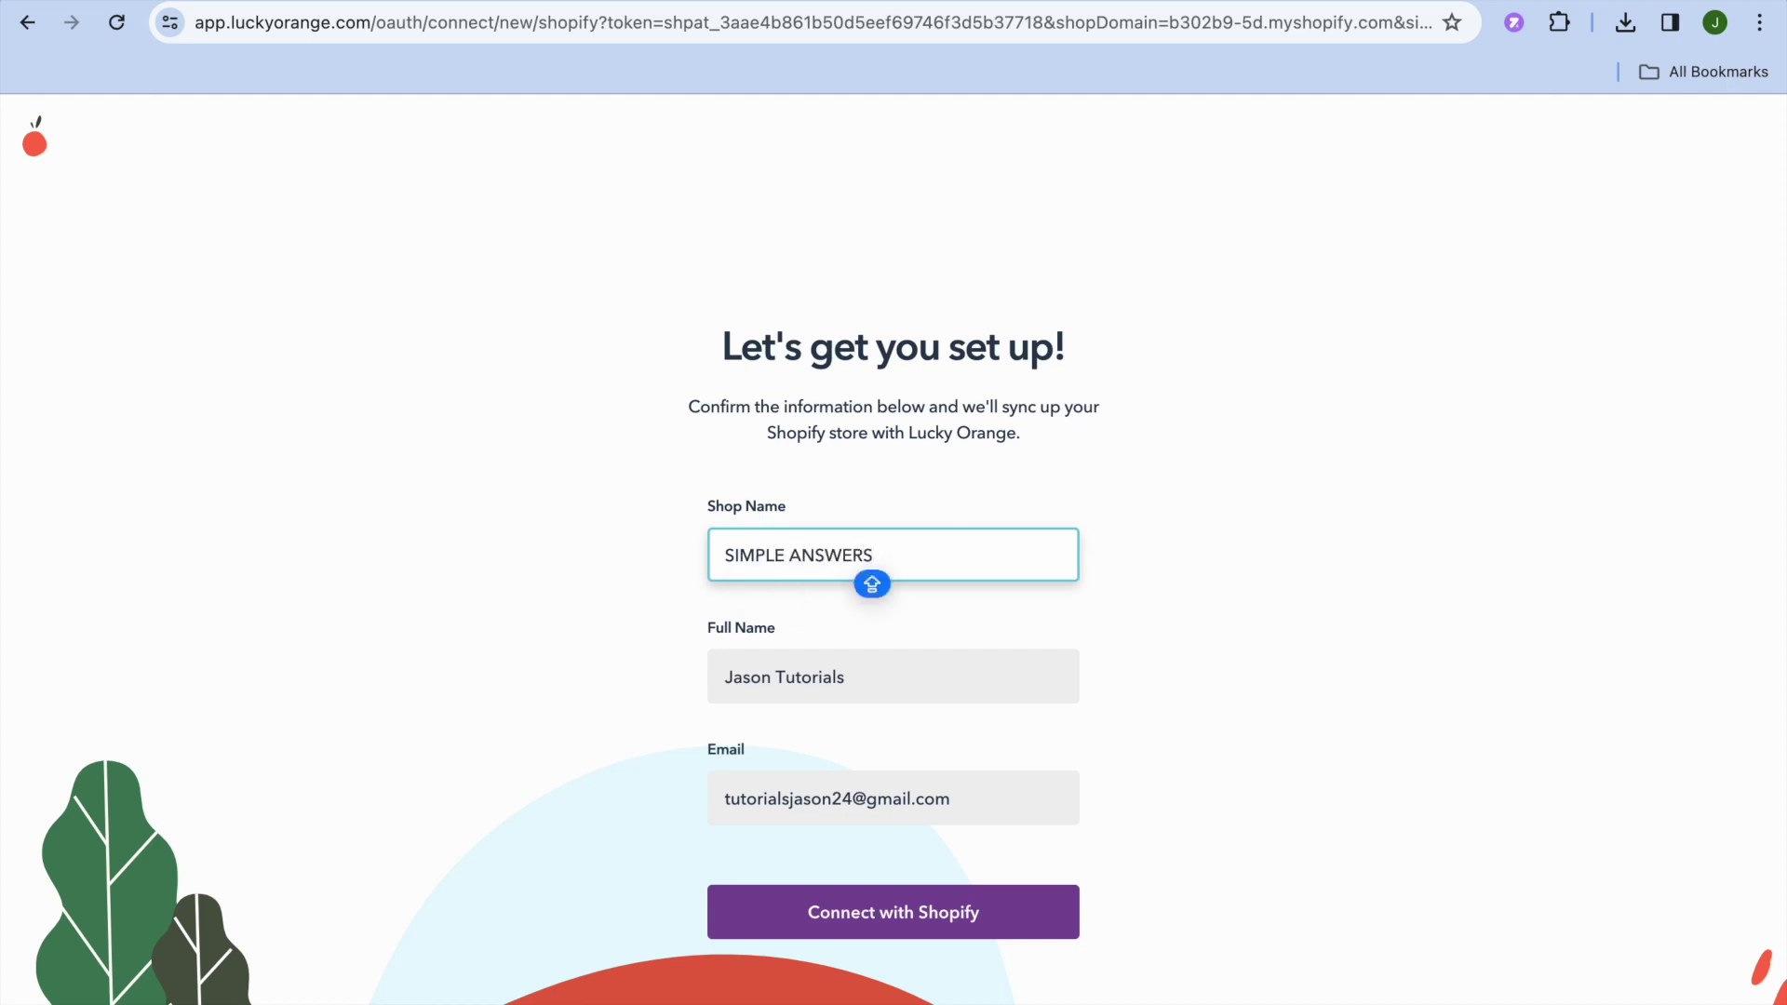
click(908, 917)
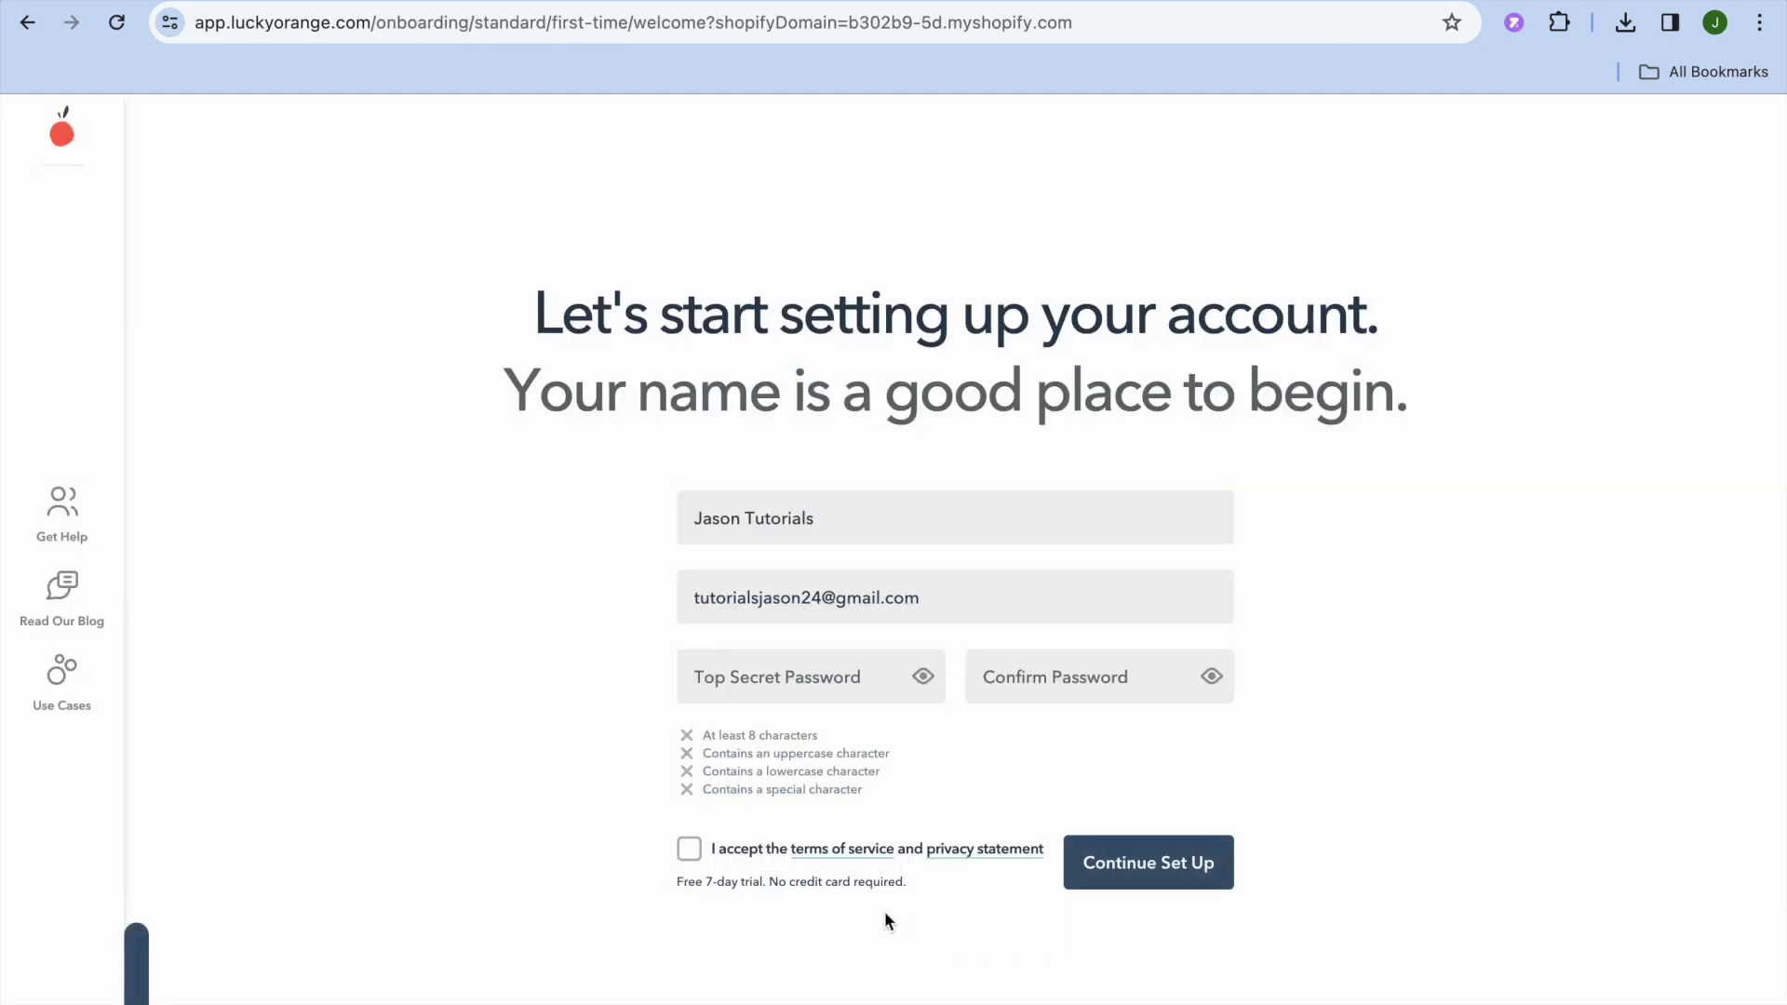
click(687, 852)
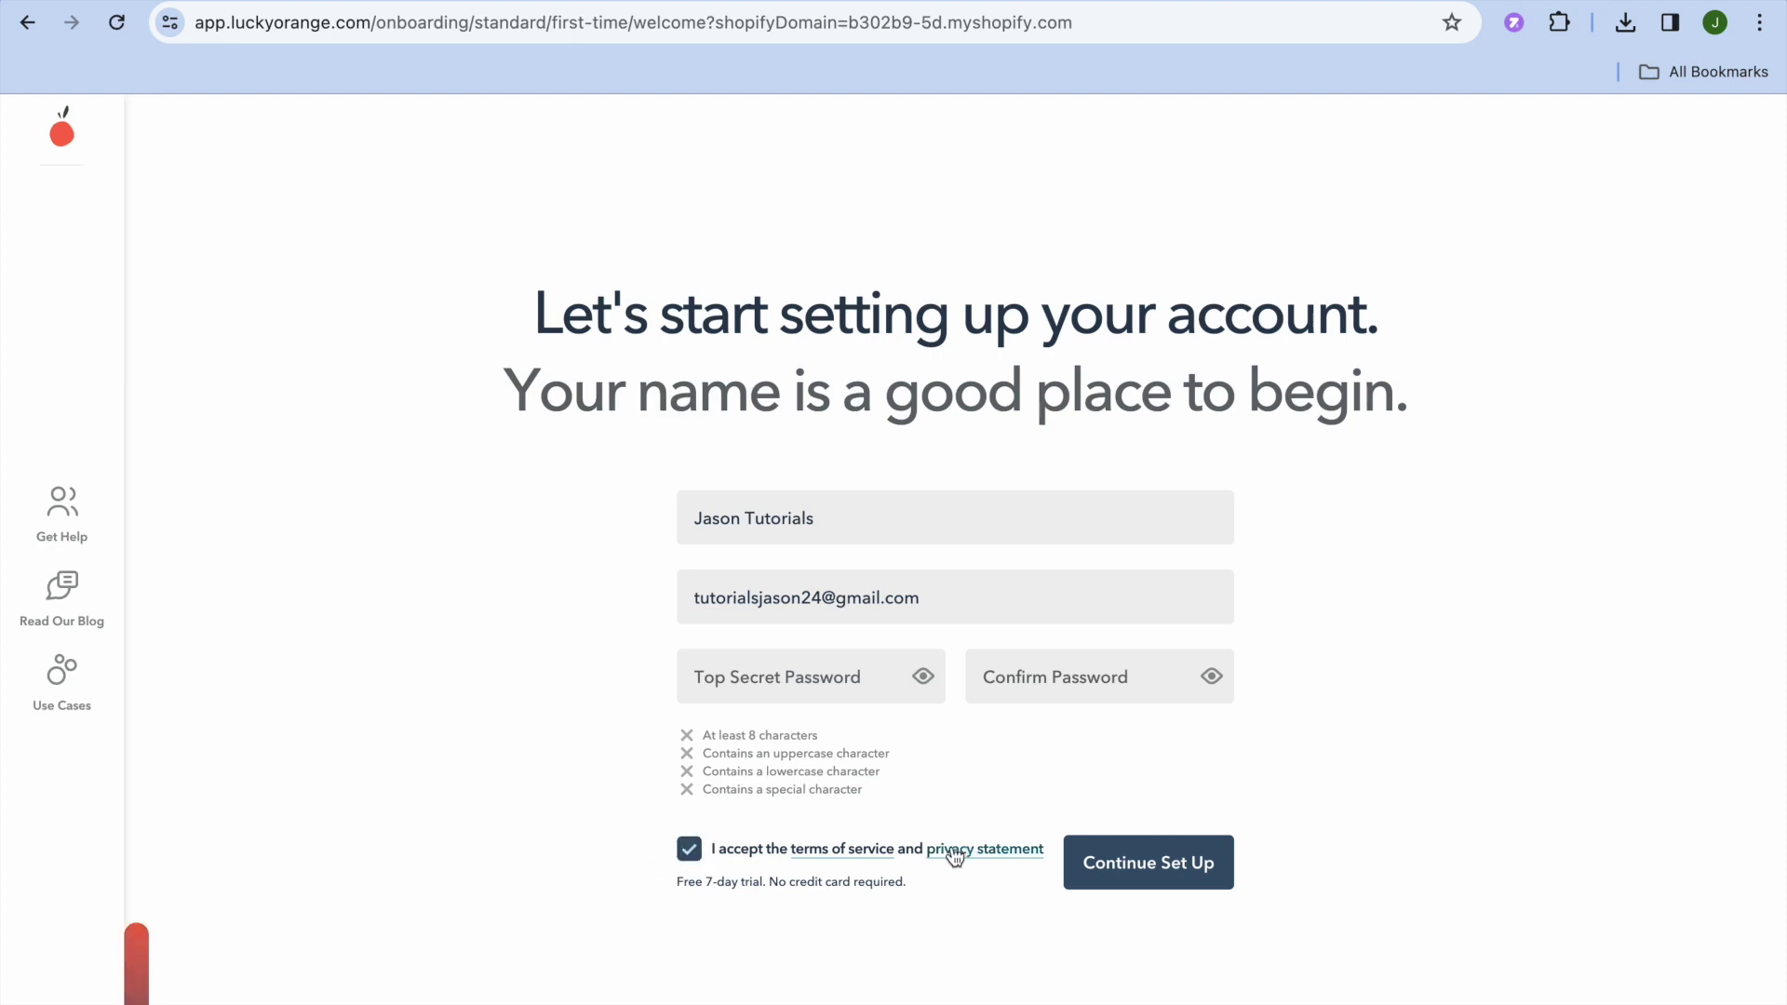
Fill both password fields with Chrome's suggested strong password and continue the setup.
click(803, 682)
click(902, 728)
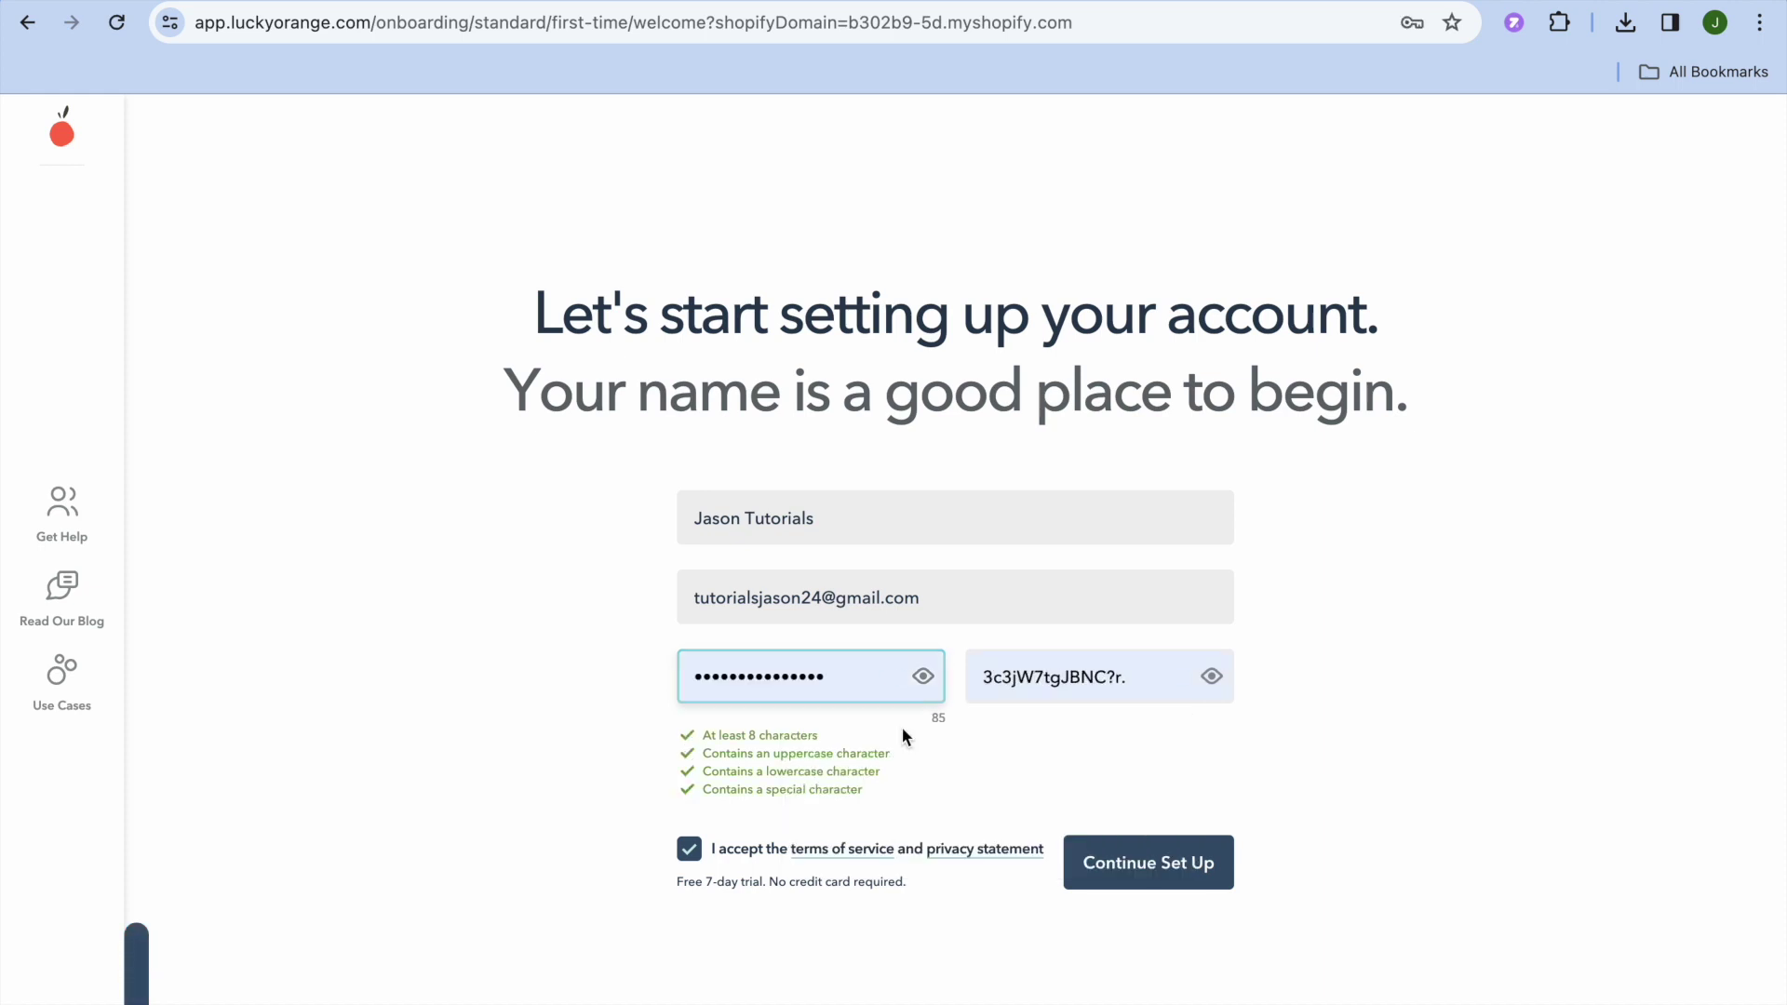
click(1140, 875)
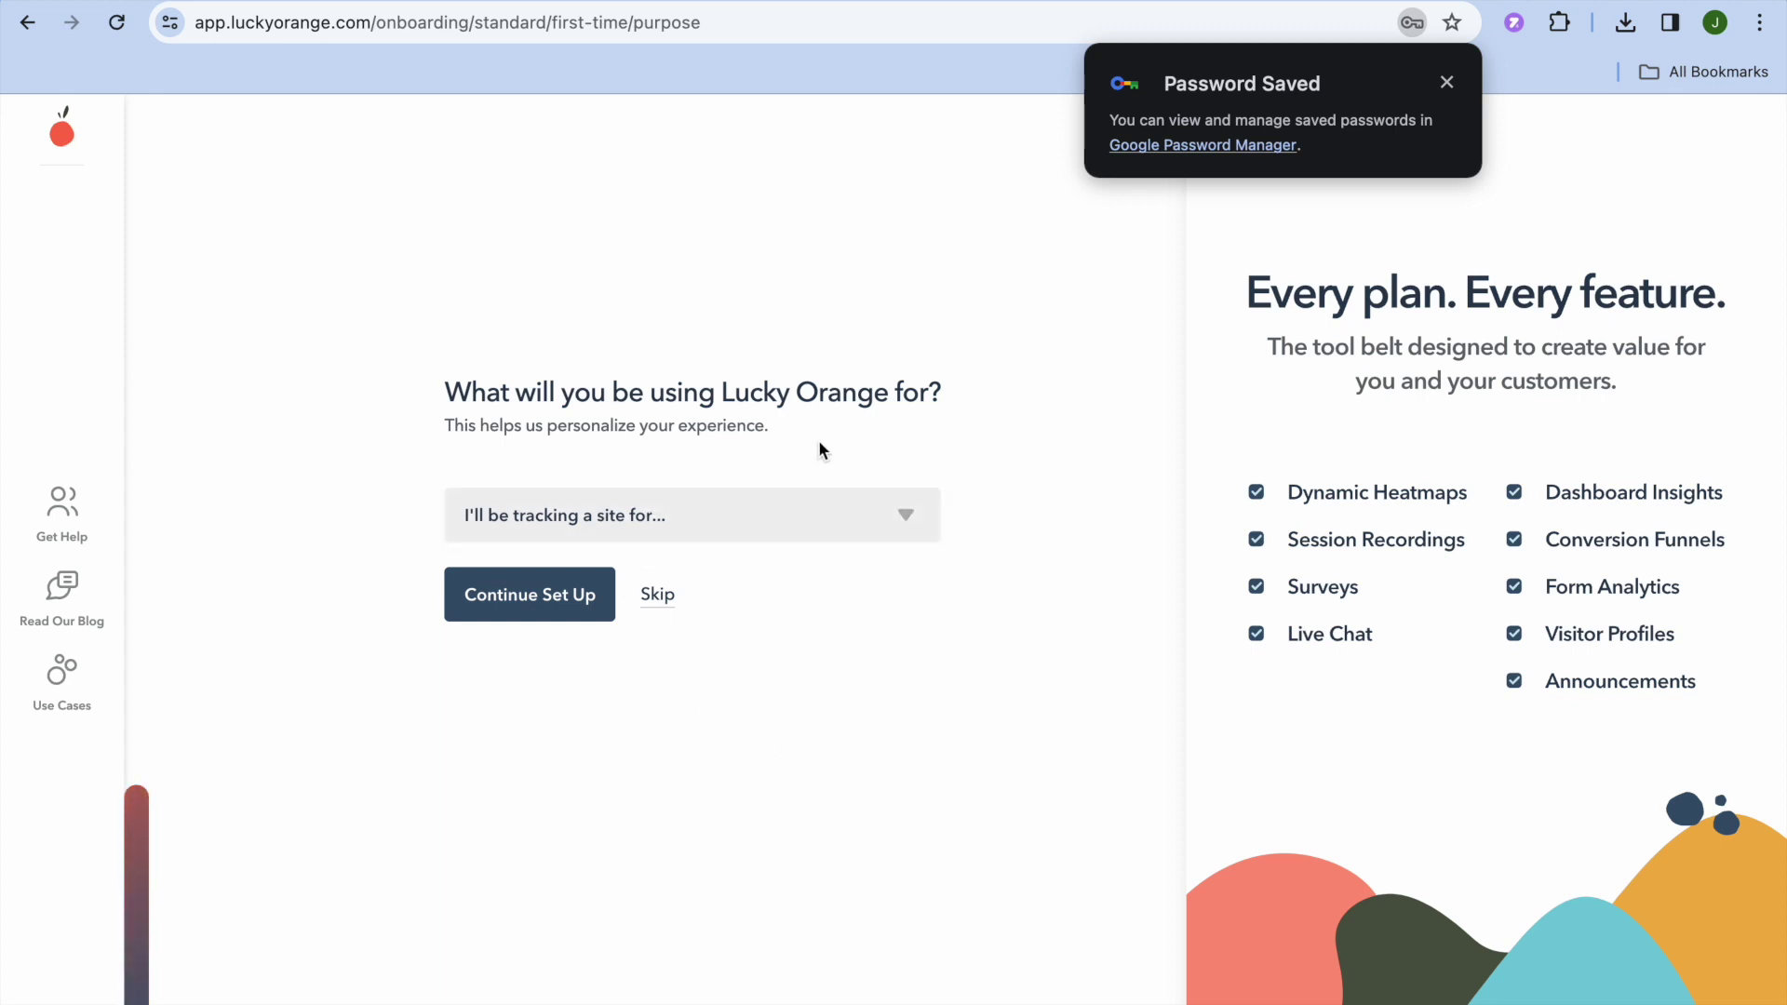
Choose 'I'll be optimizing my personal site' as the usage and continue.
click(841, 530)
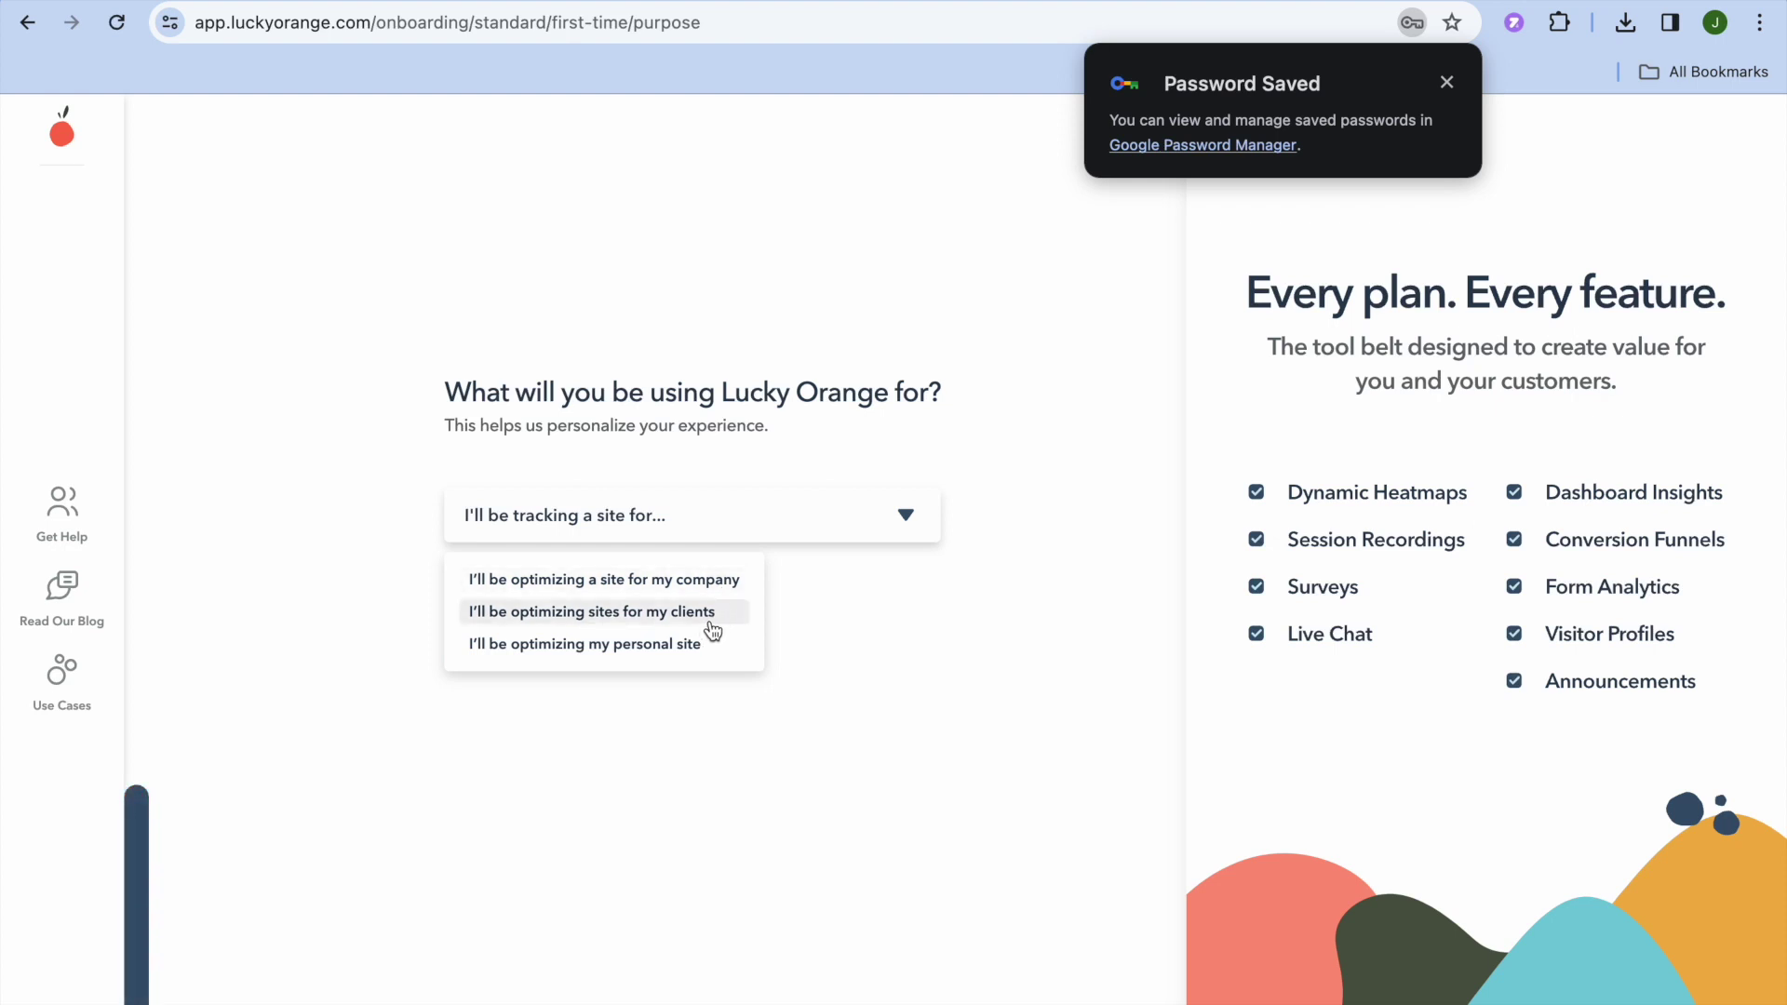
click(693, 647)
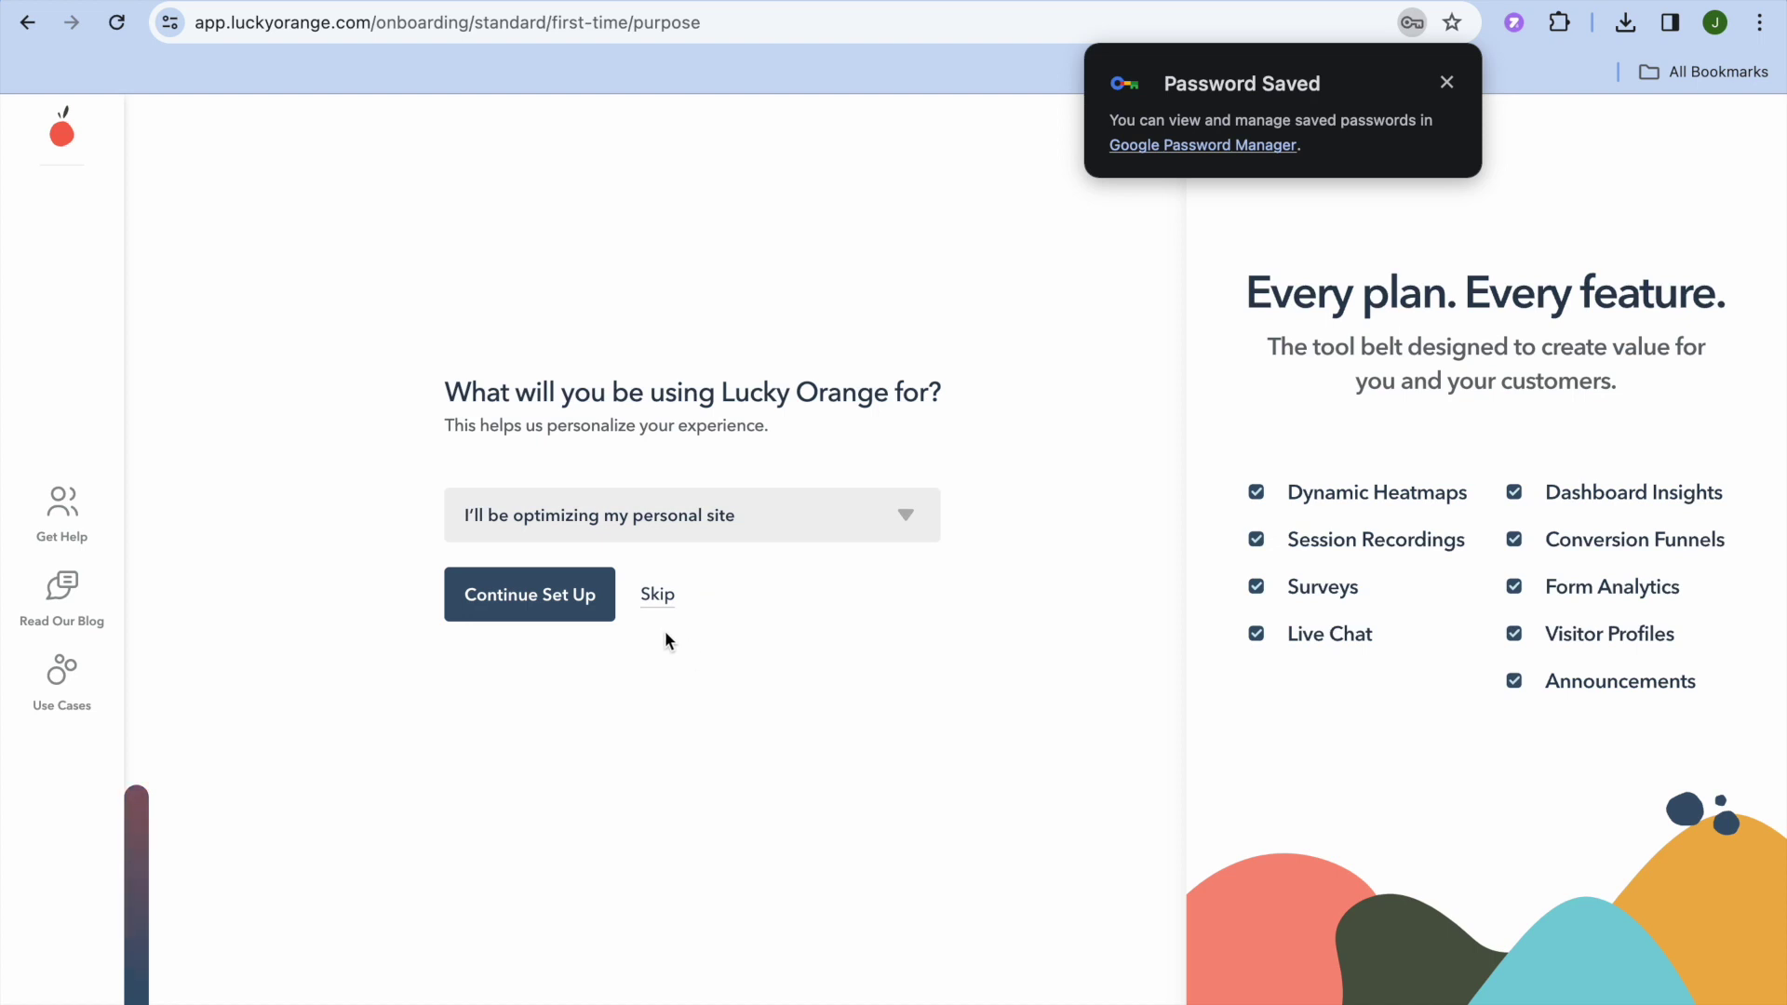
click(582, 622)
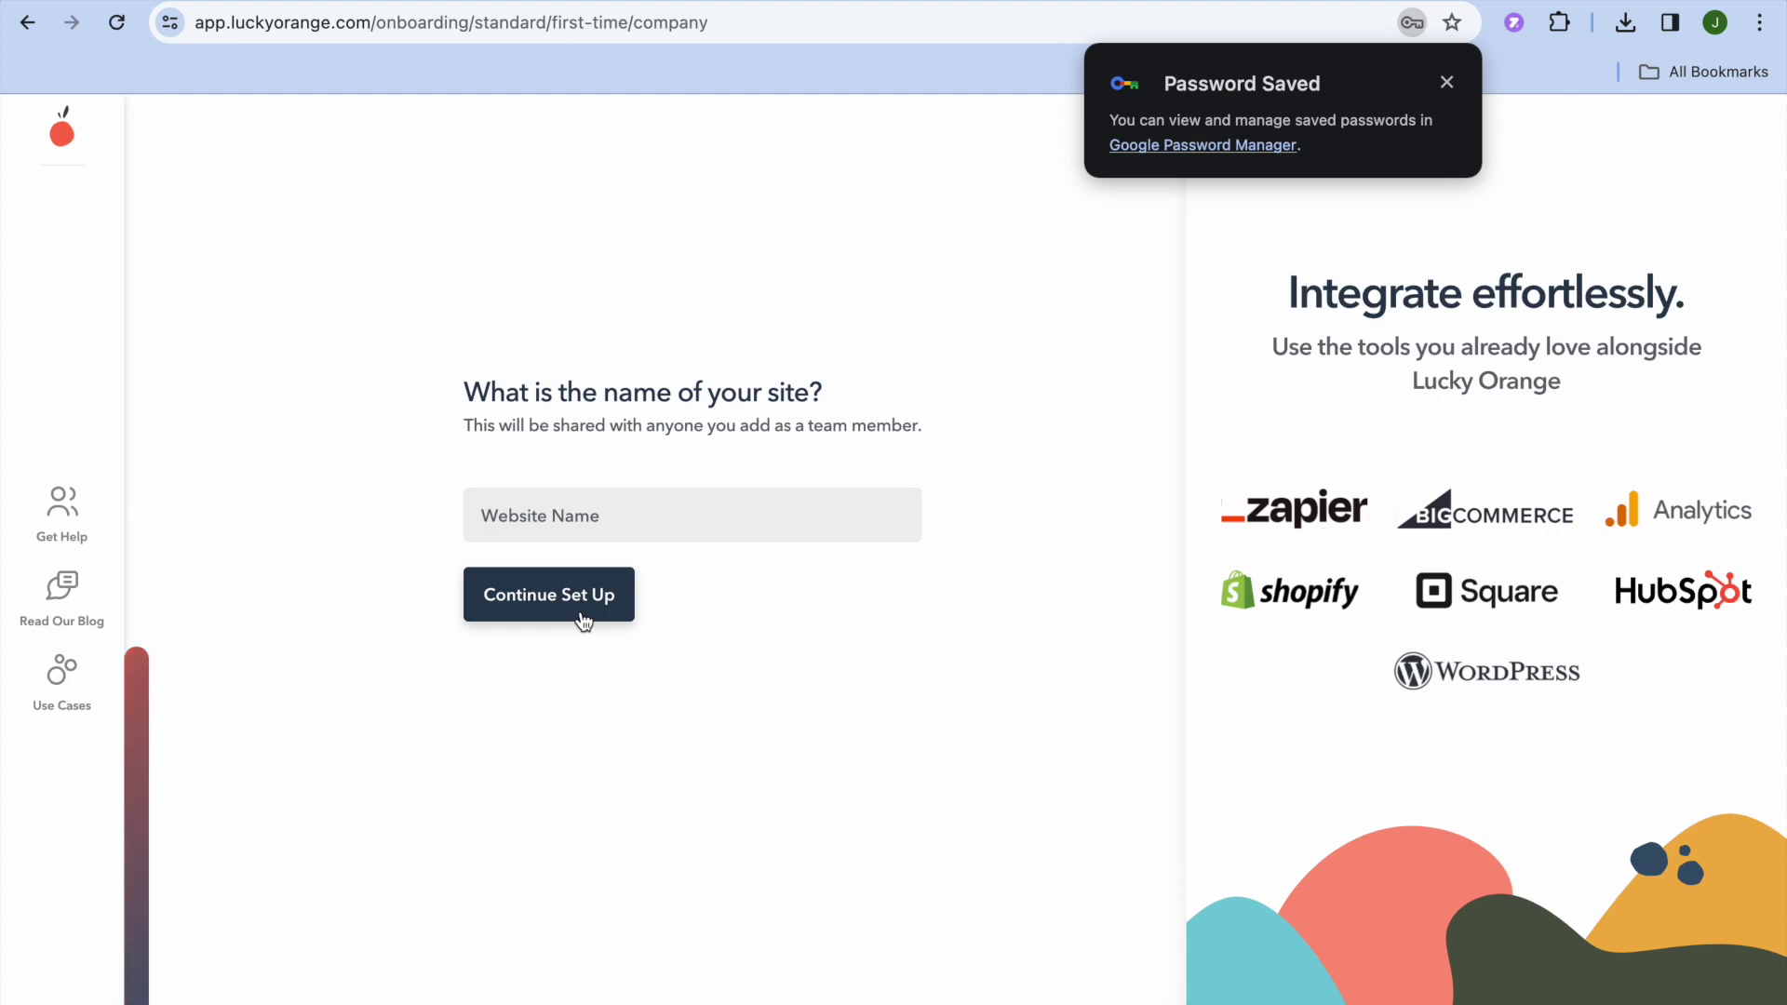
Enter 'SIMPLE ANSWERS' as the Website Name and continue.
click(648, 519)
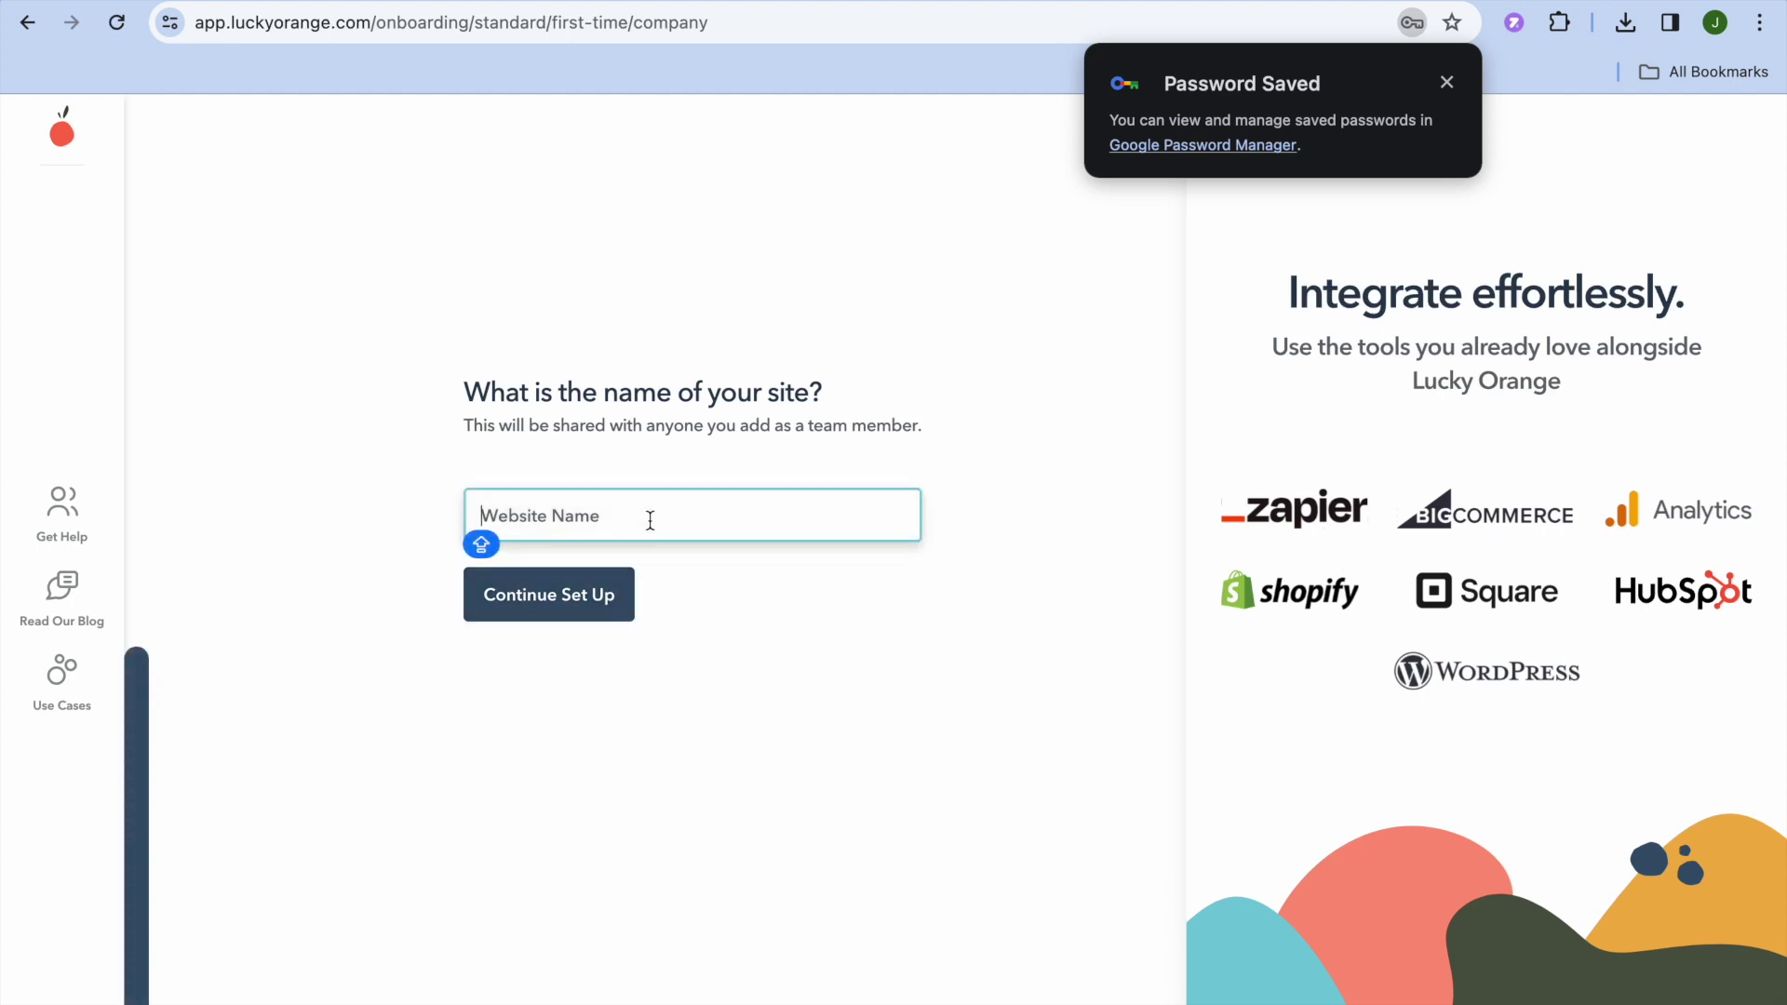
text(SI)
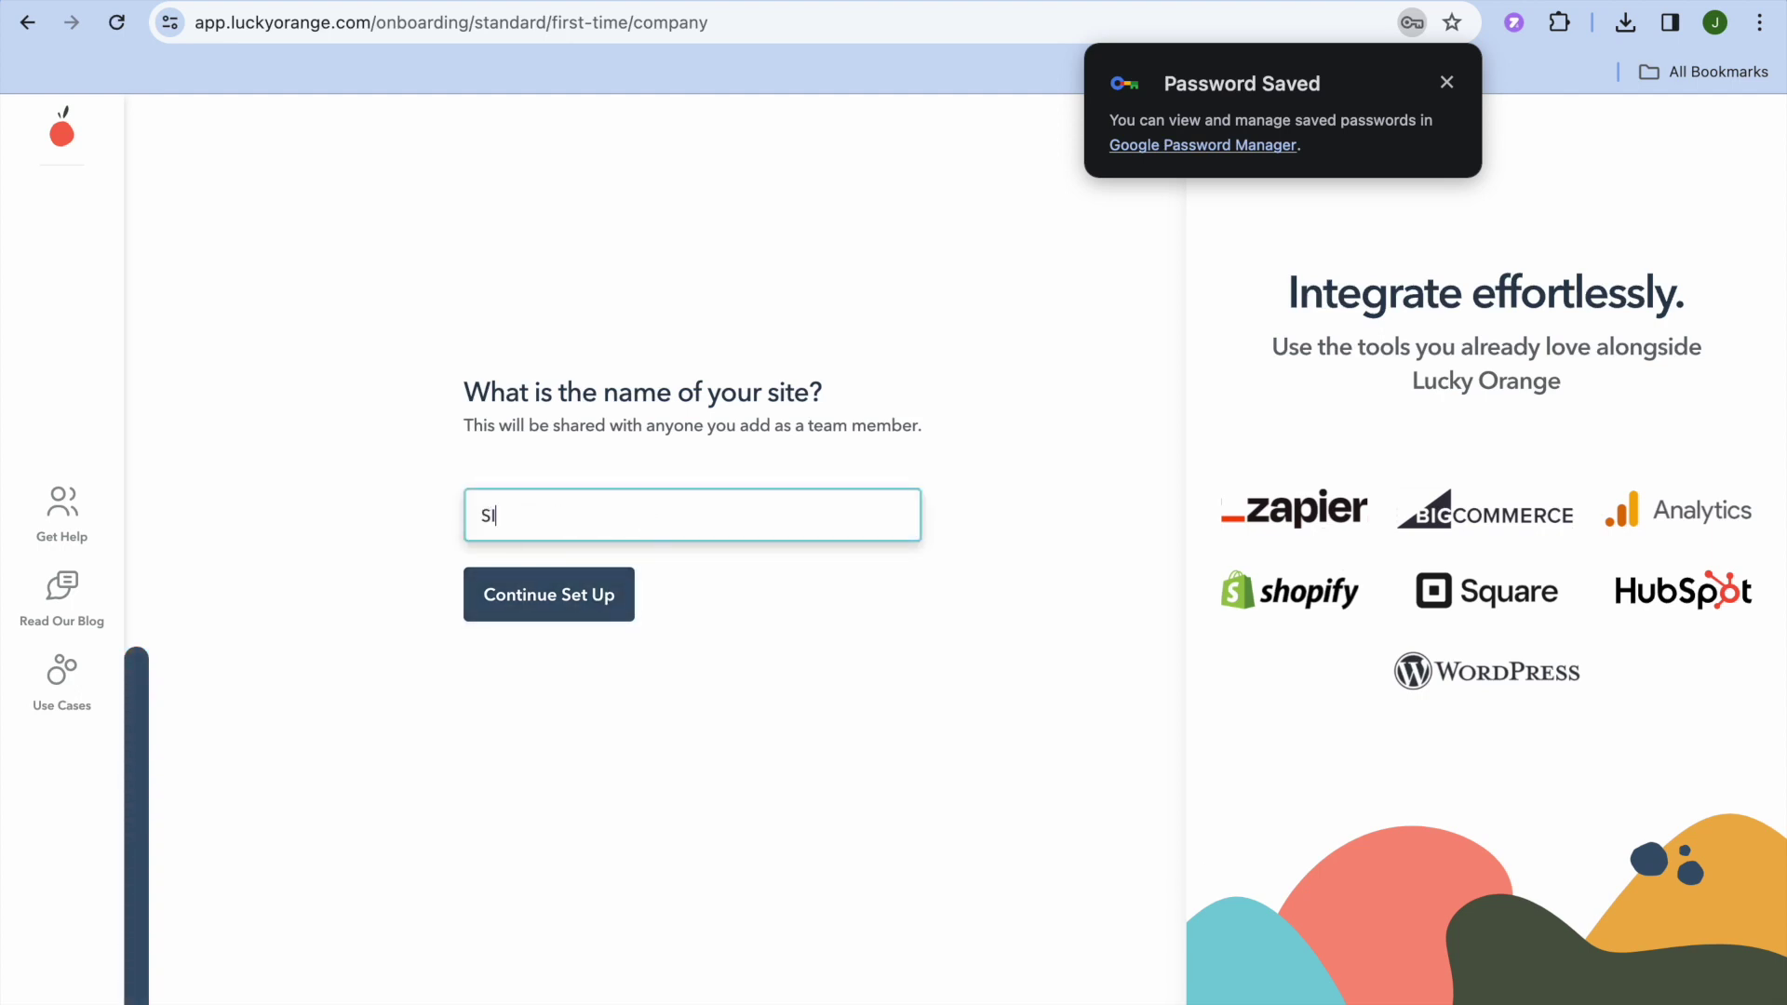
text(MPLE ANS)
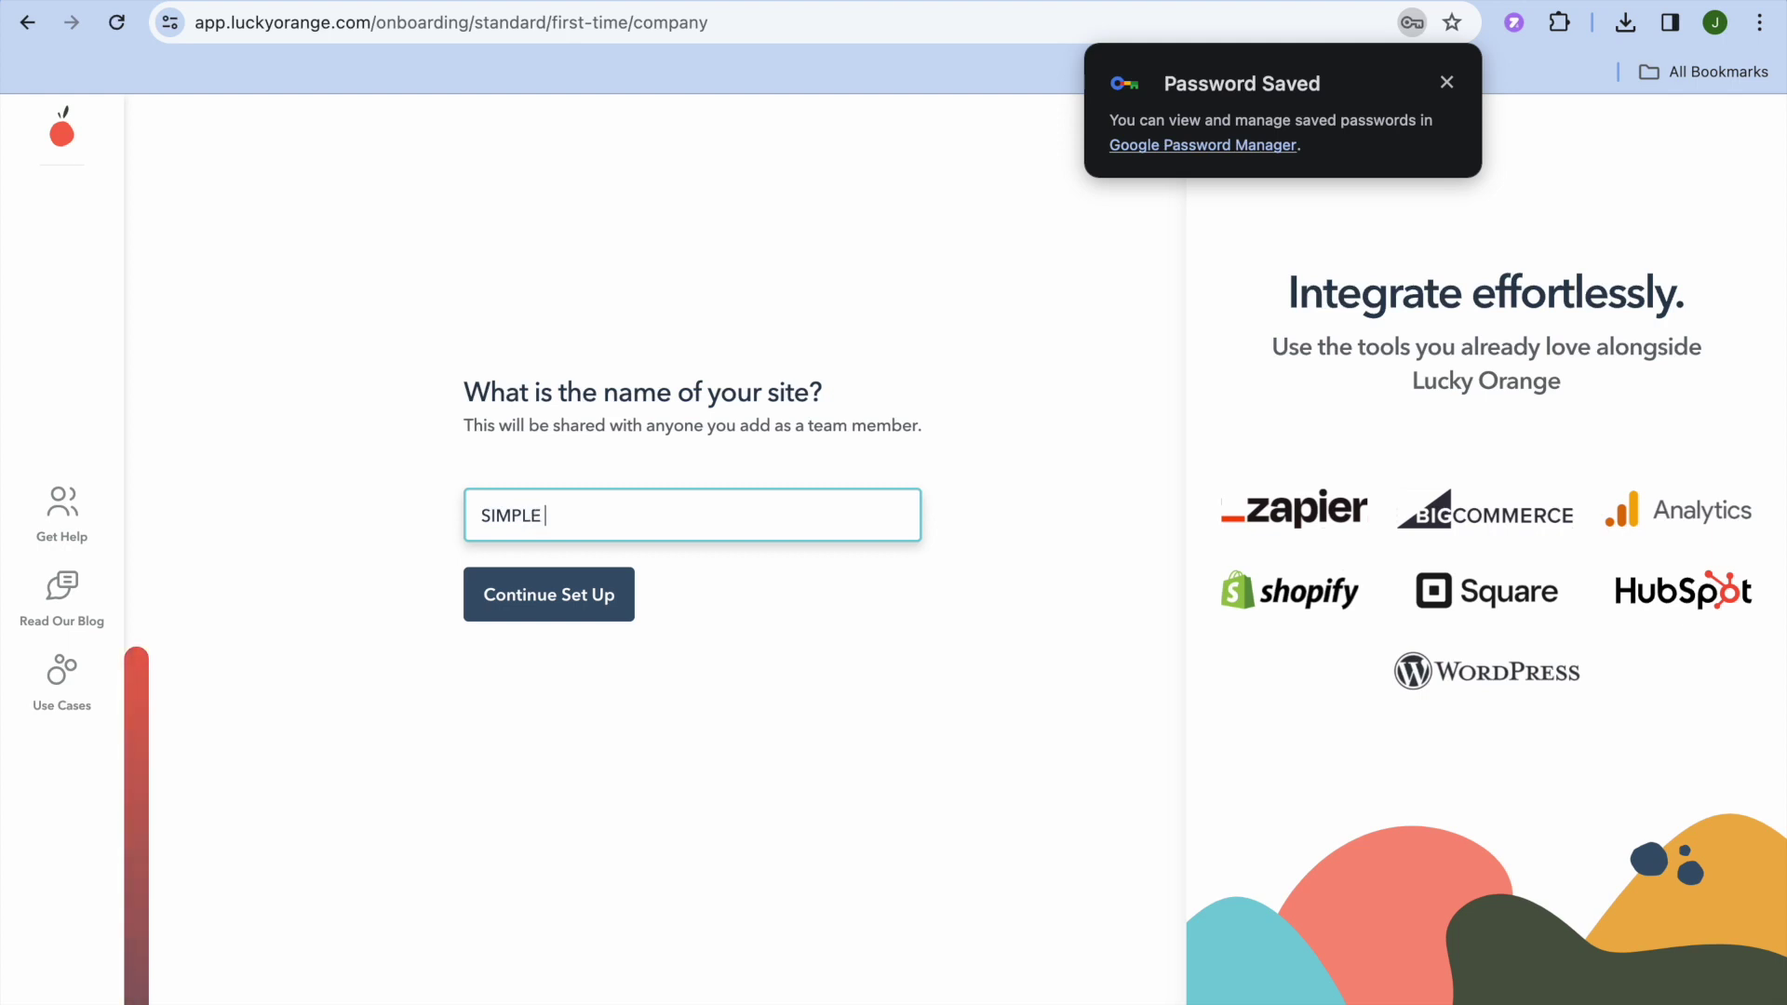
text(SWERS)
click(575, 601)
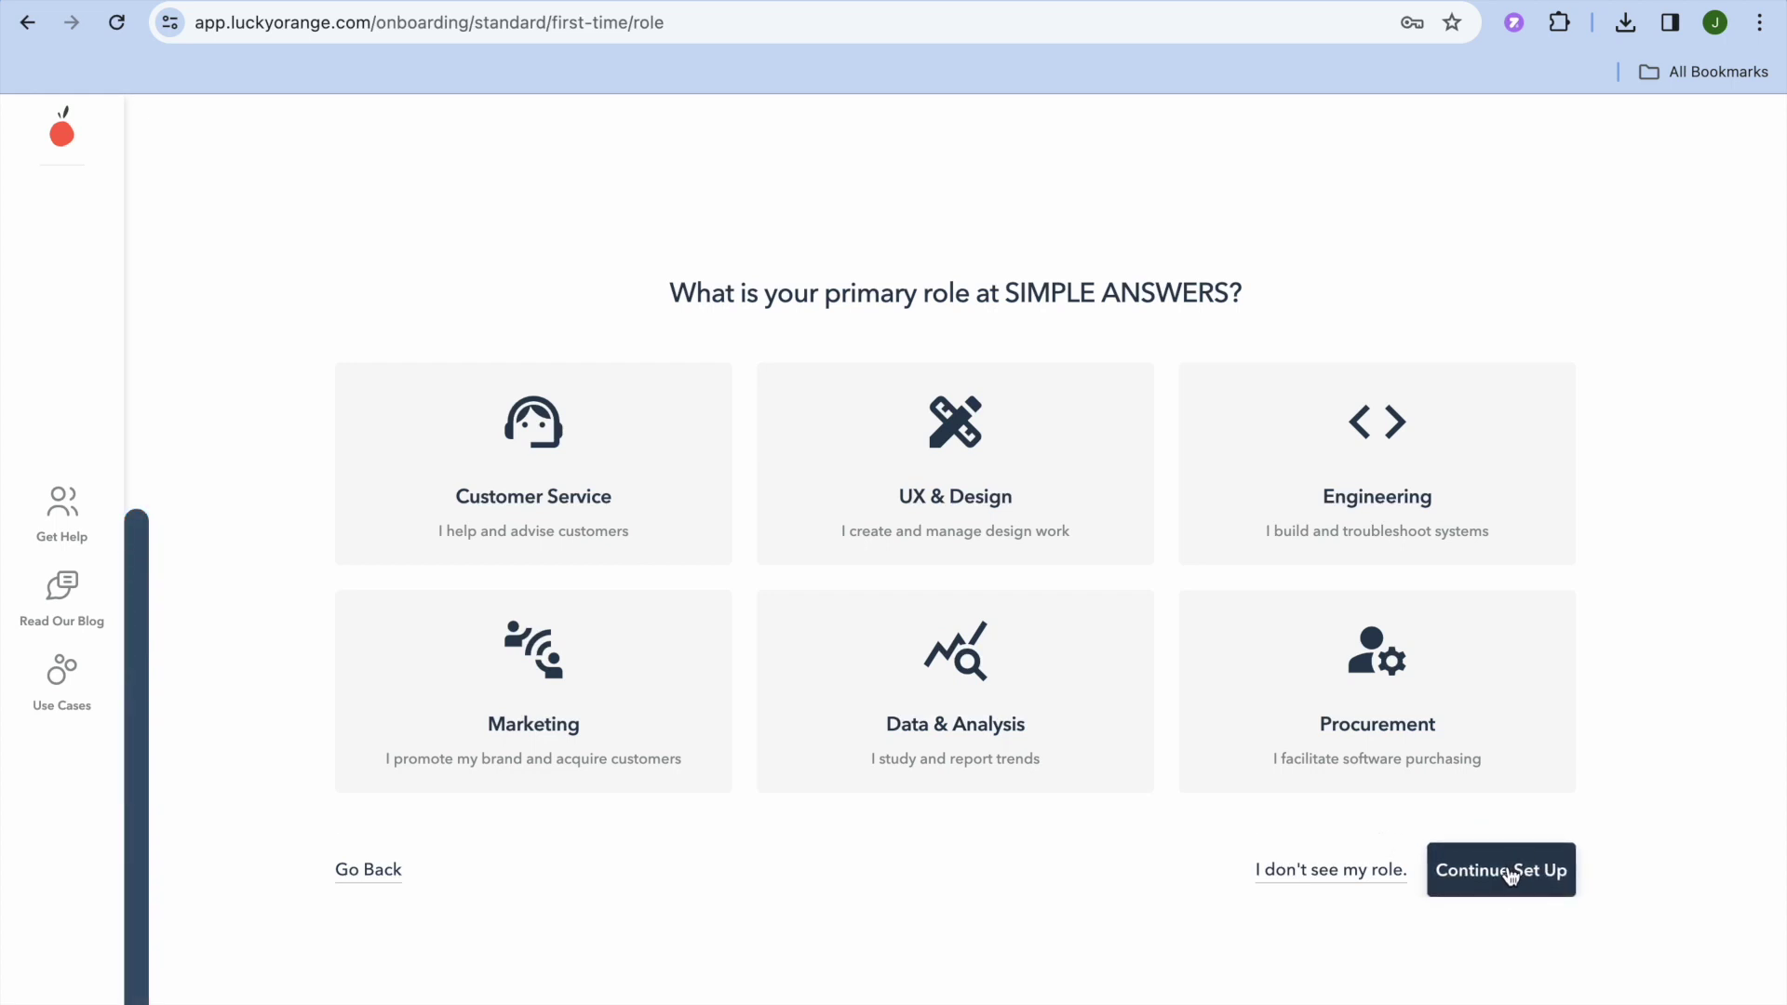
Give 'OWNER' as a custom role and continue.
click(1359, 874)
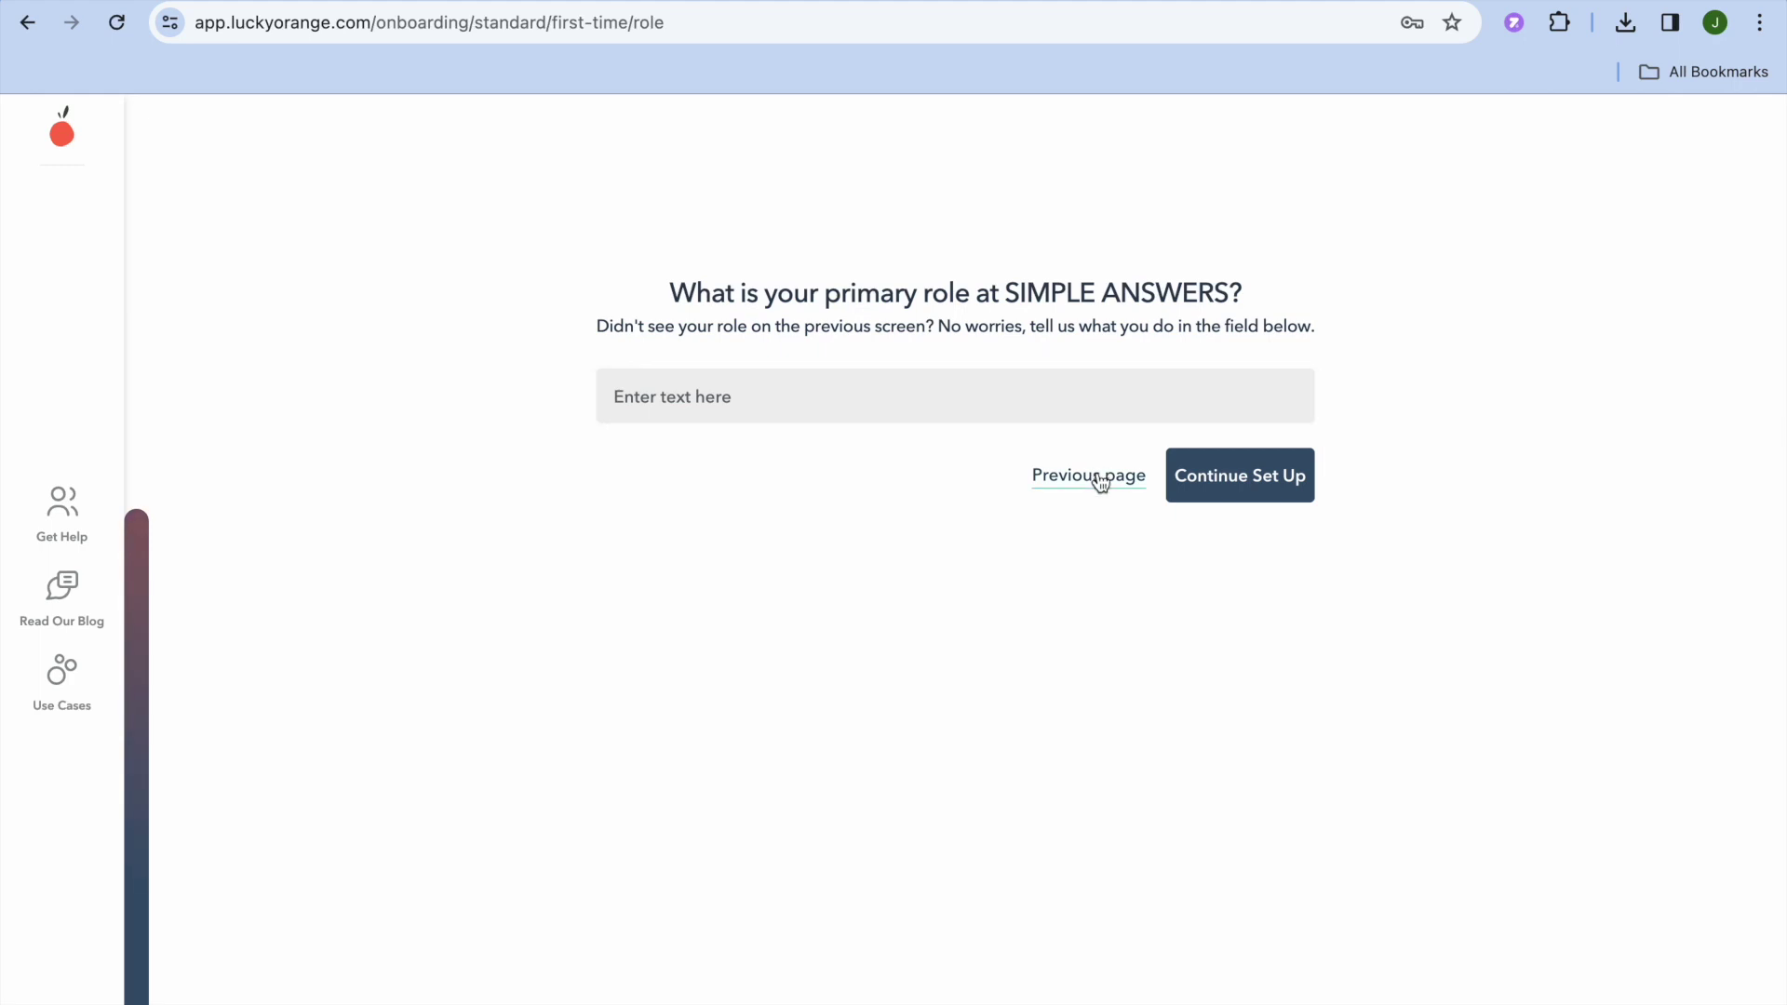
click(1014, 388)
text(OW)
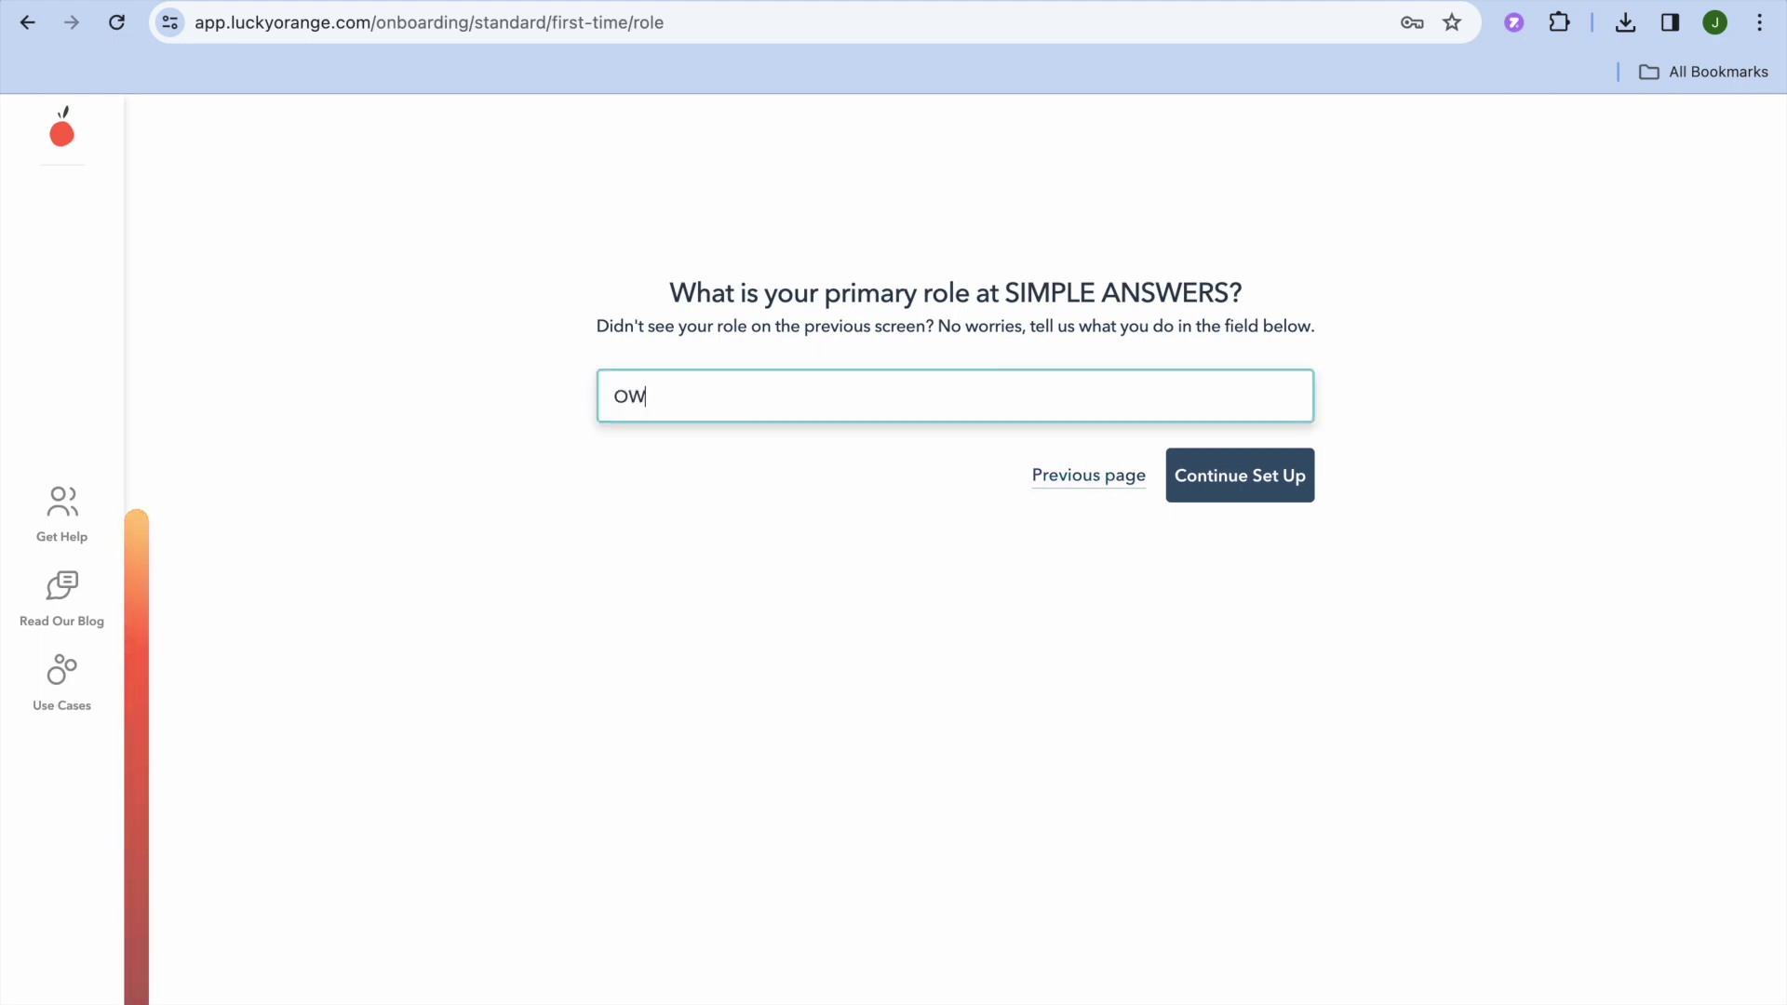
text(NER)
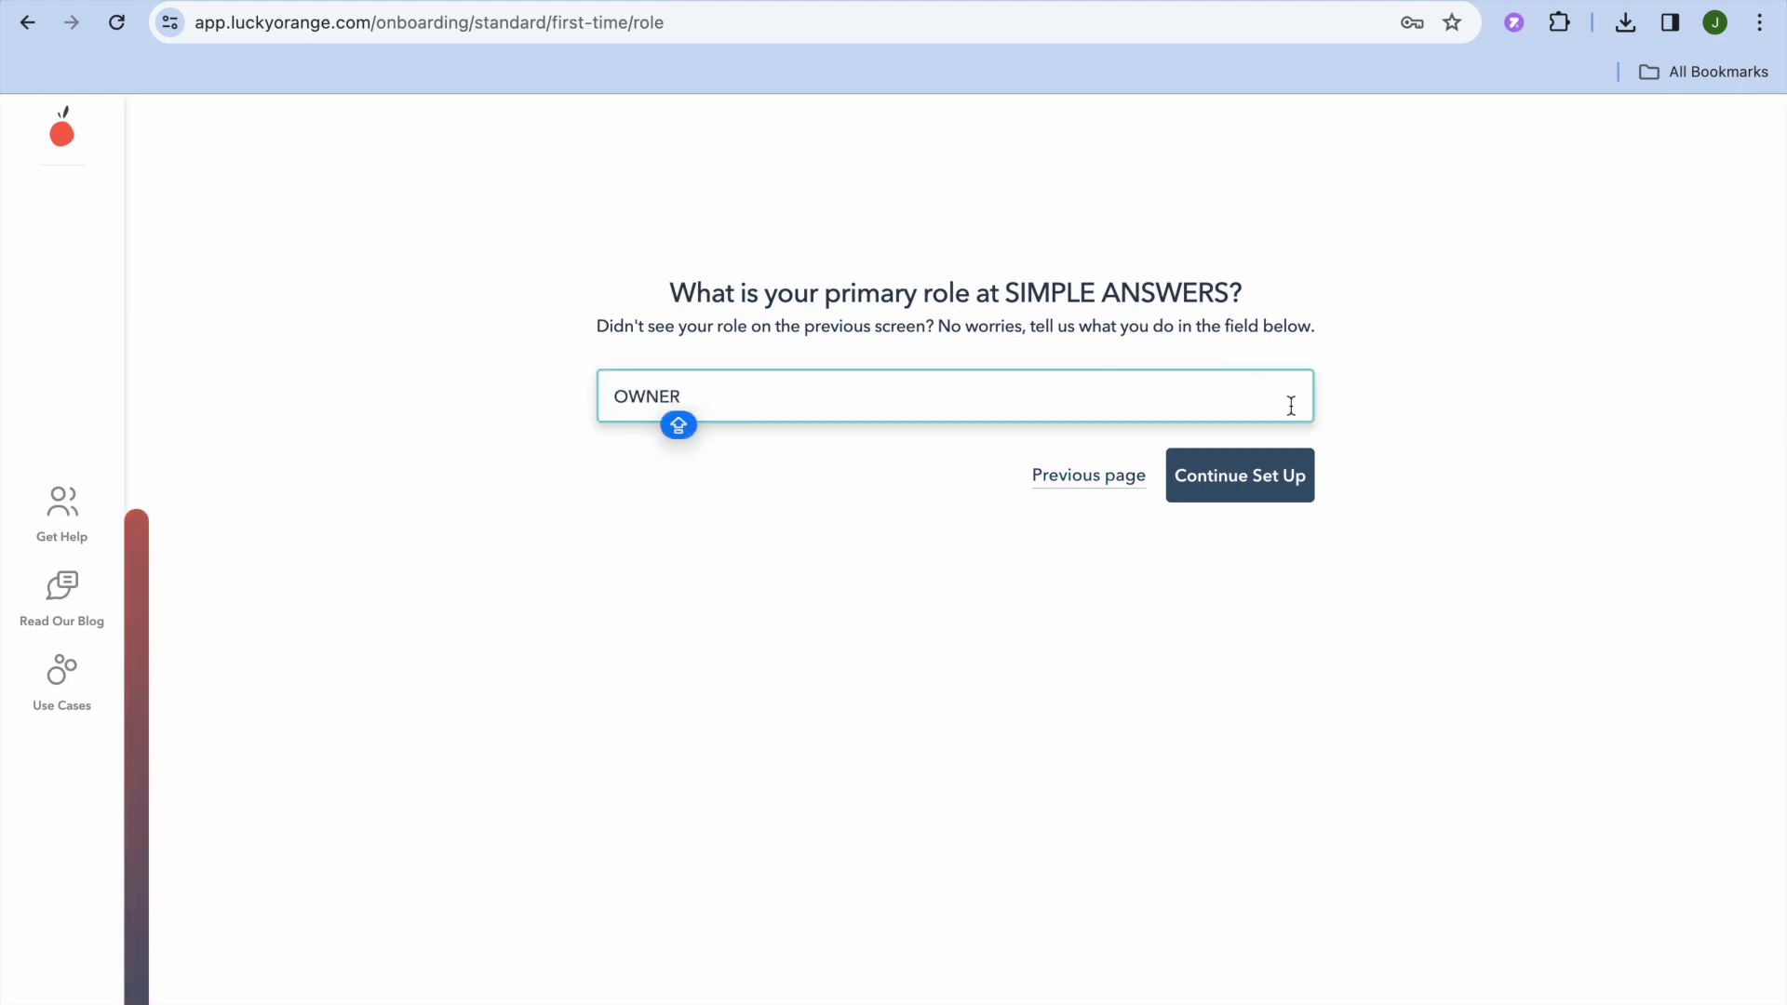
click(1268, 475)
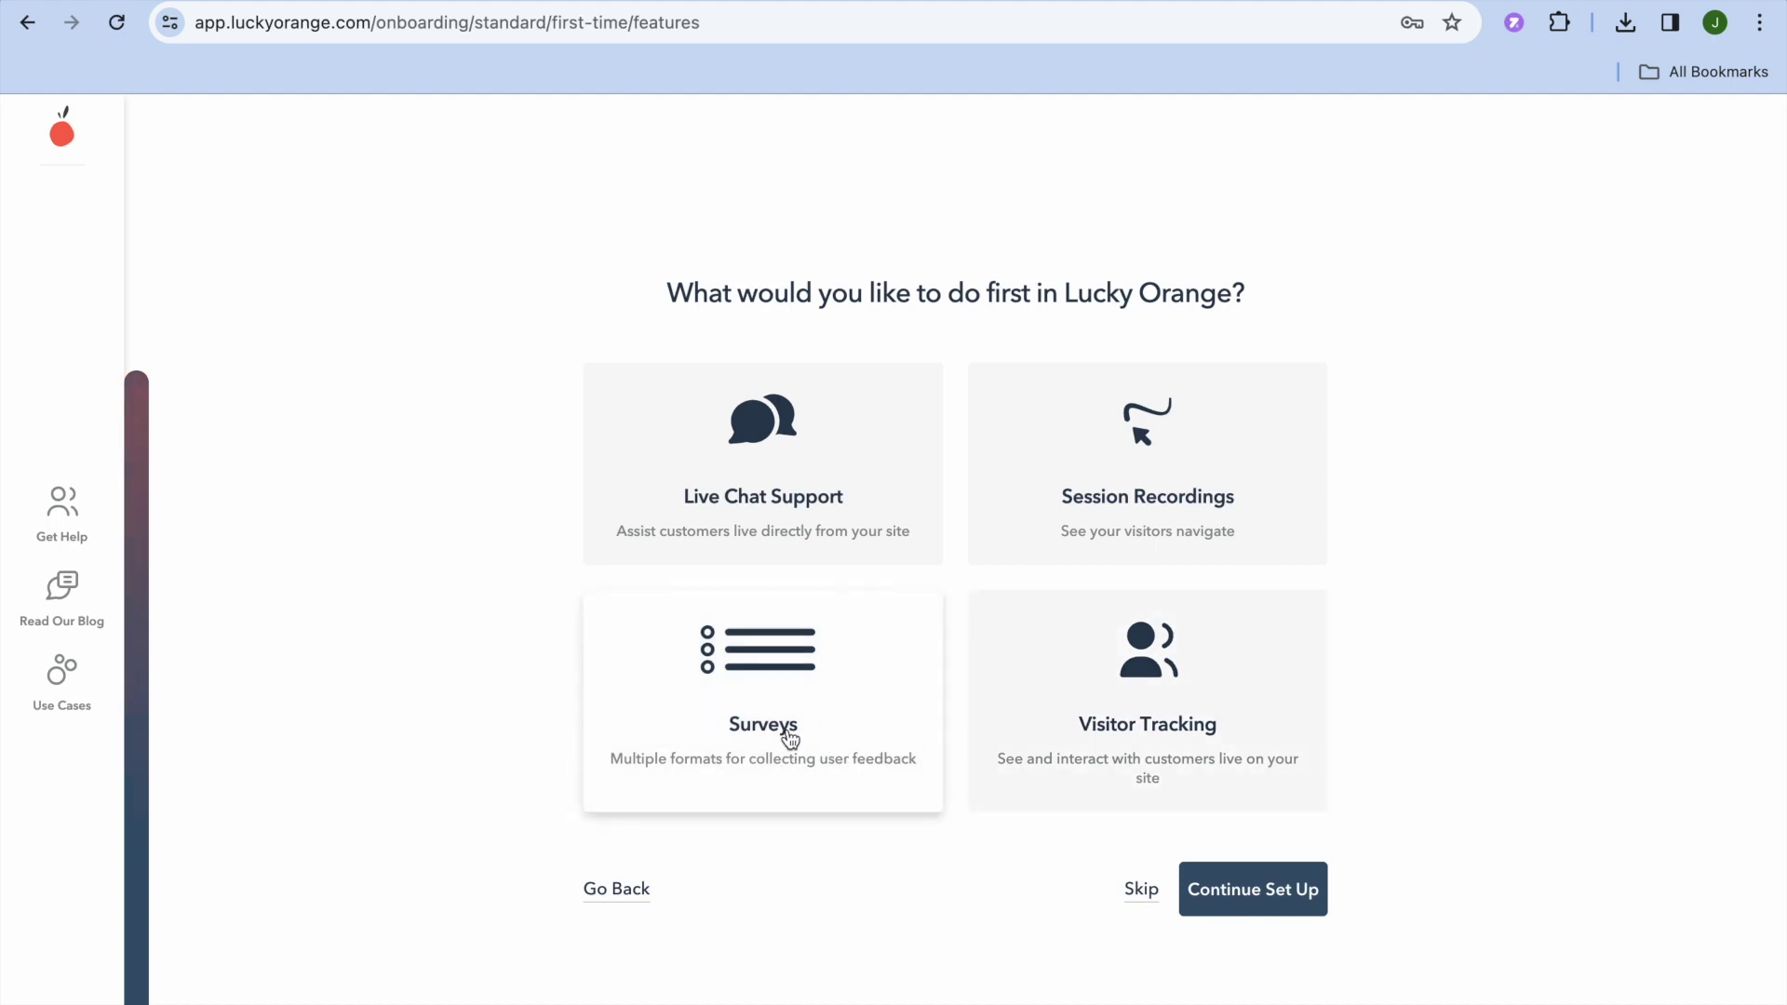
Pick Visitor Tracking as the first feature and continue to the domain step.
click(1141, 721)
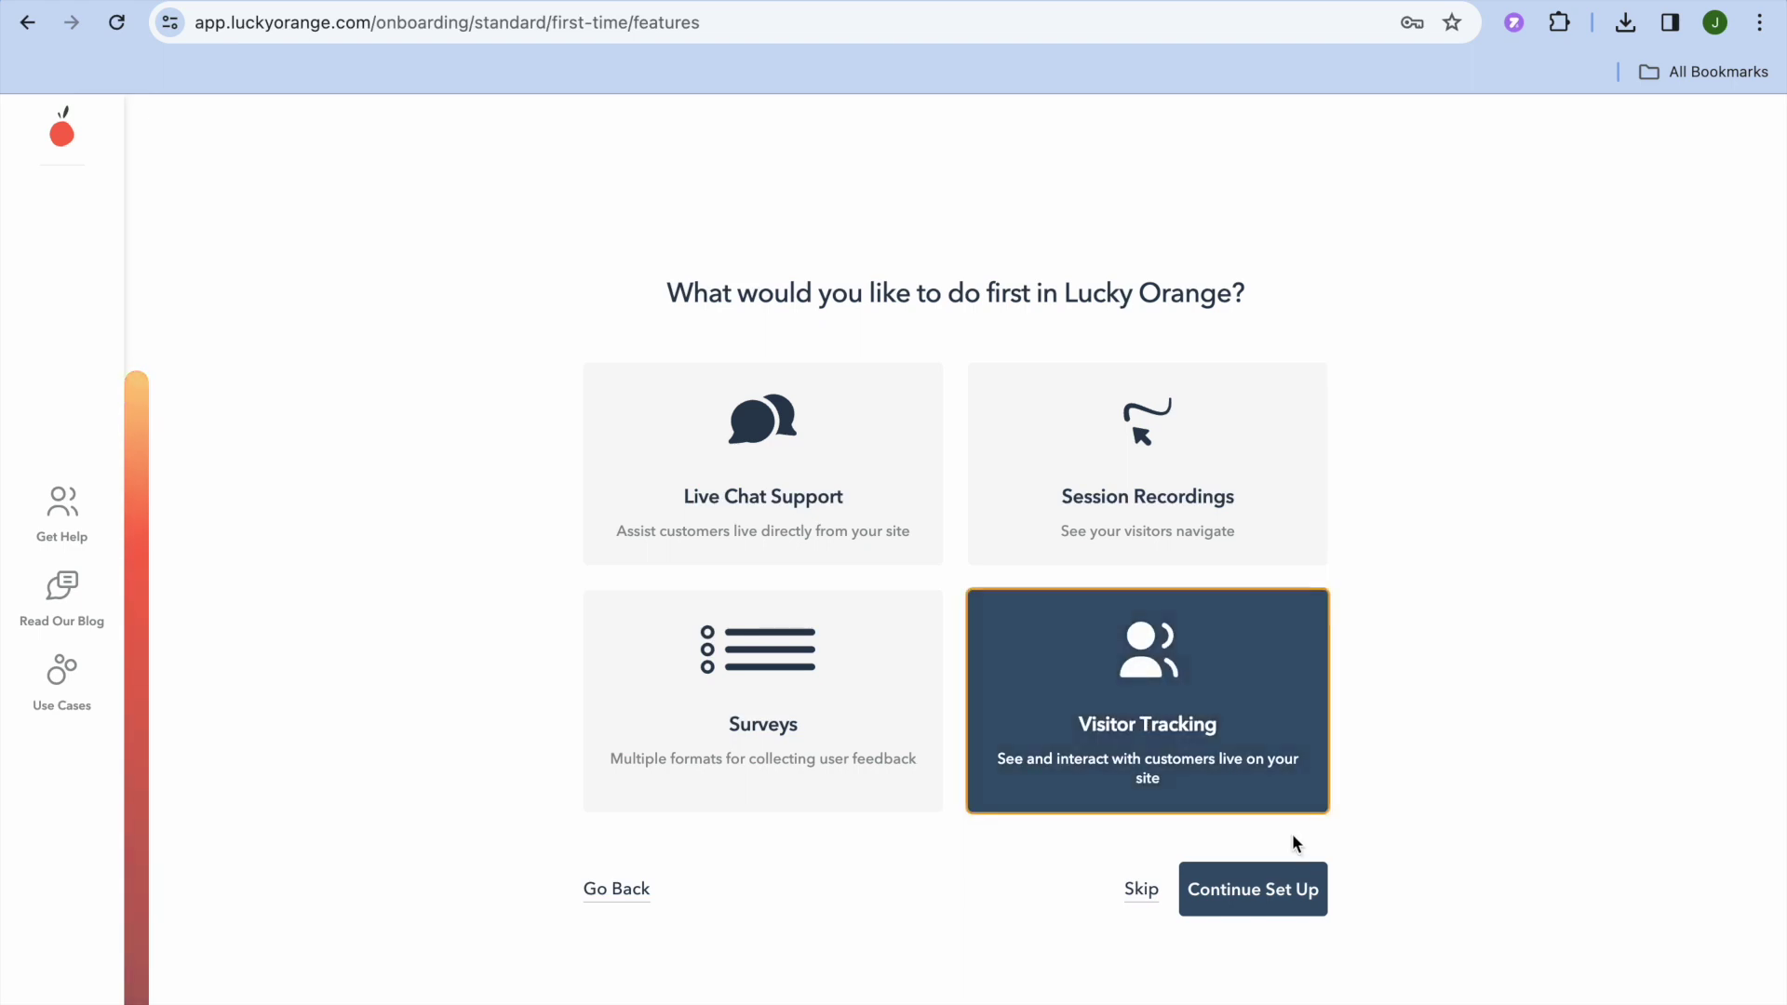
click(1241, 544)
click(1237, 633)
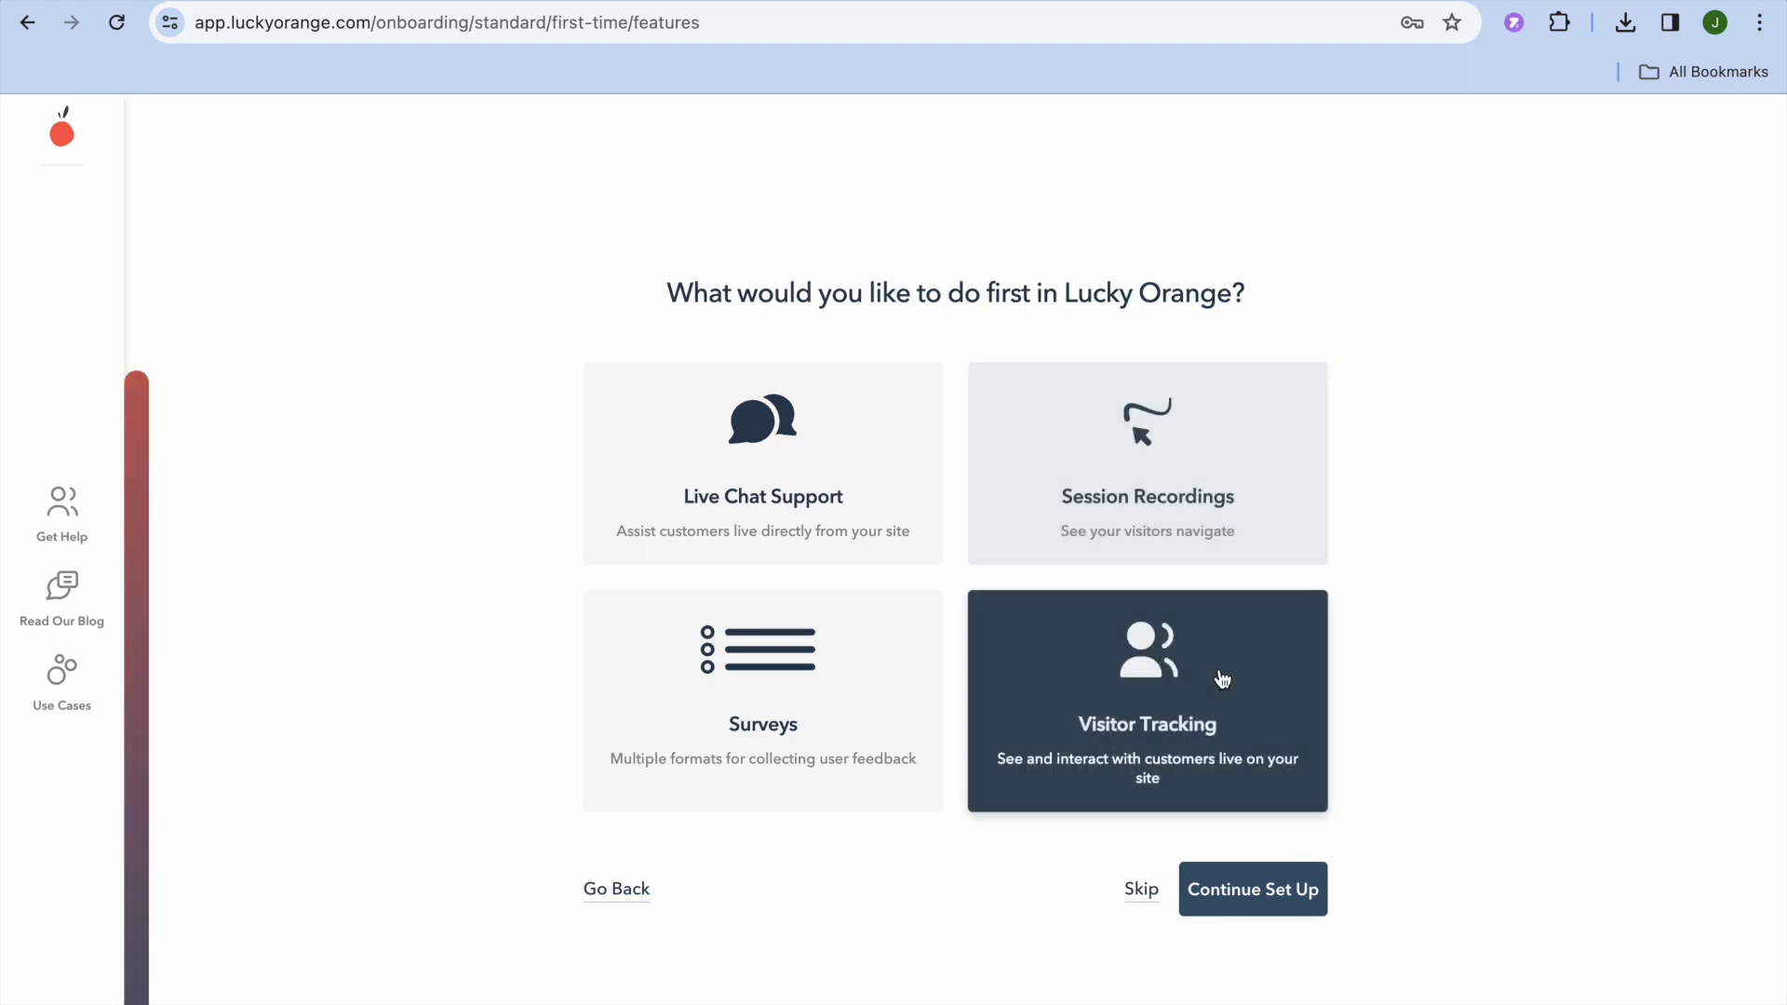
click(1272, 901)
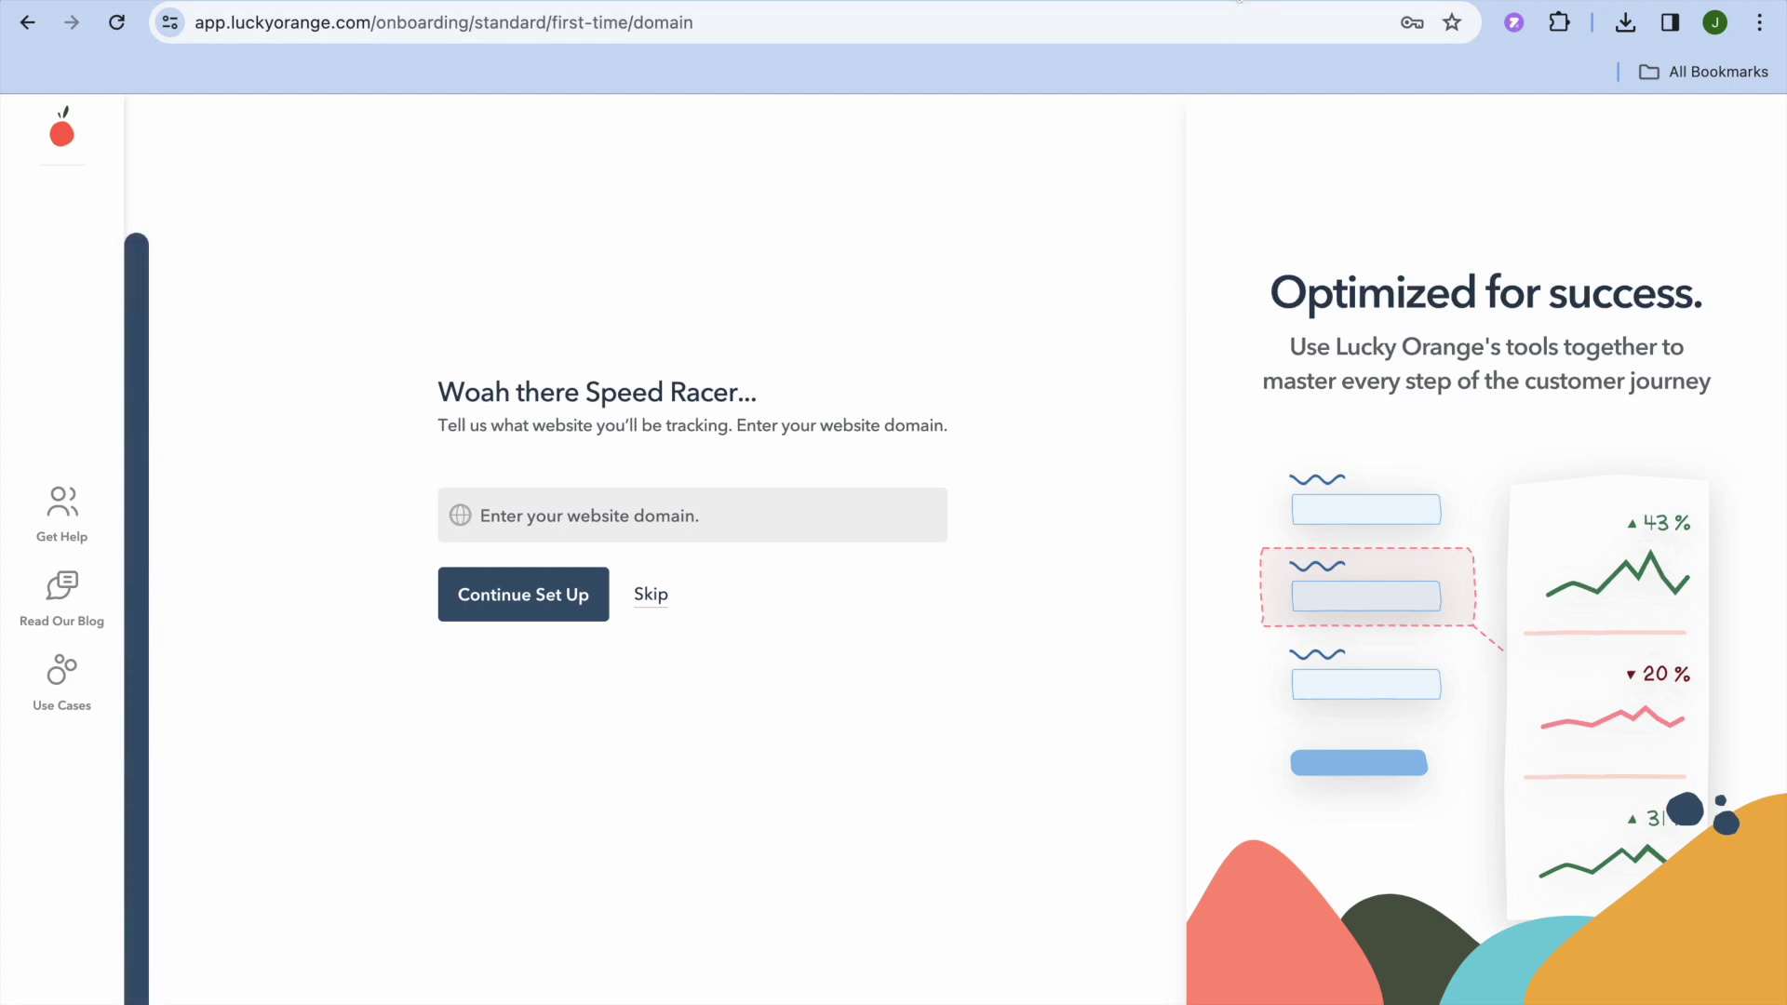
Copy the store's myshopify domain from the Shopify settings page.
click(1238, 1)
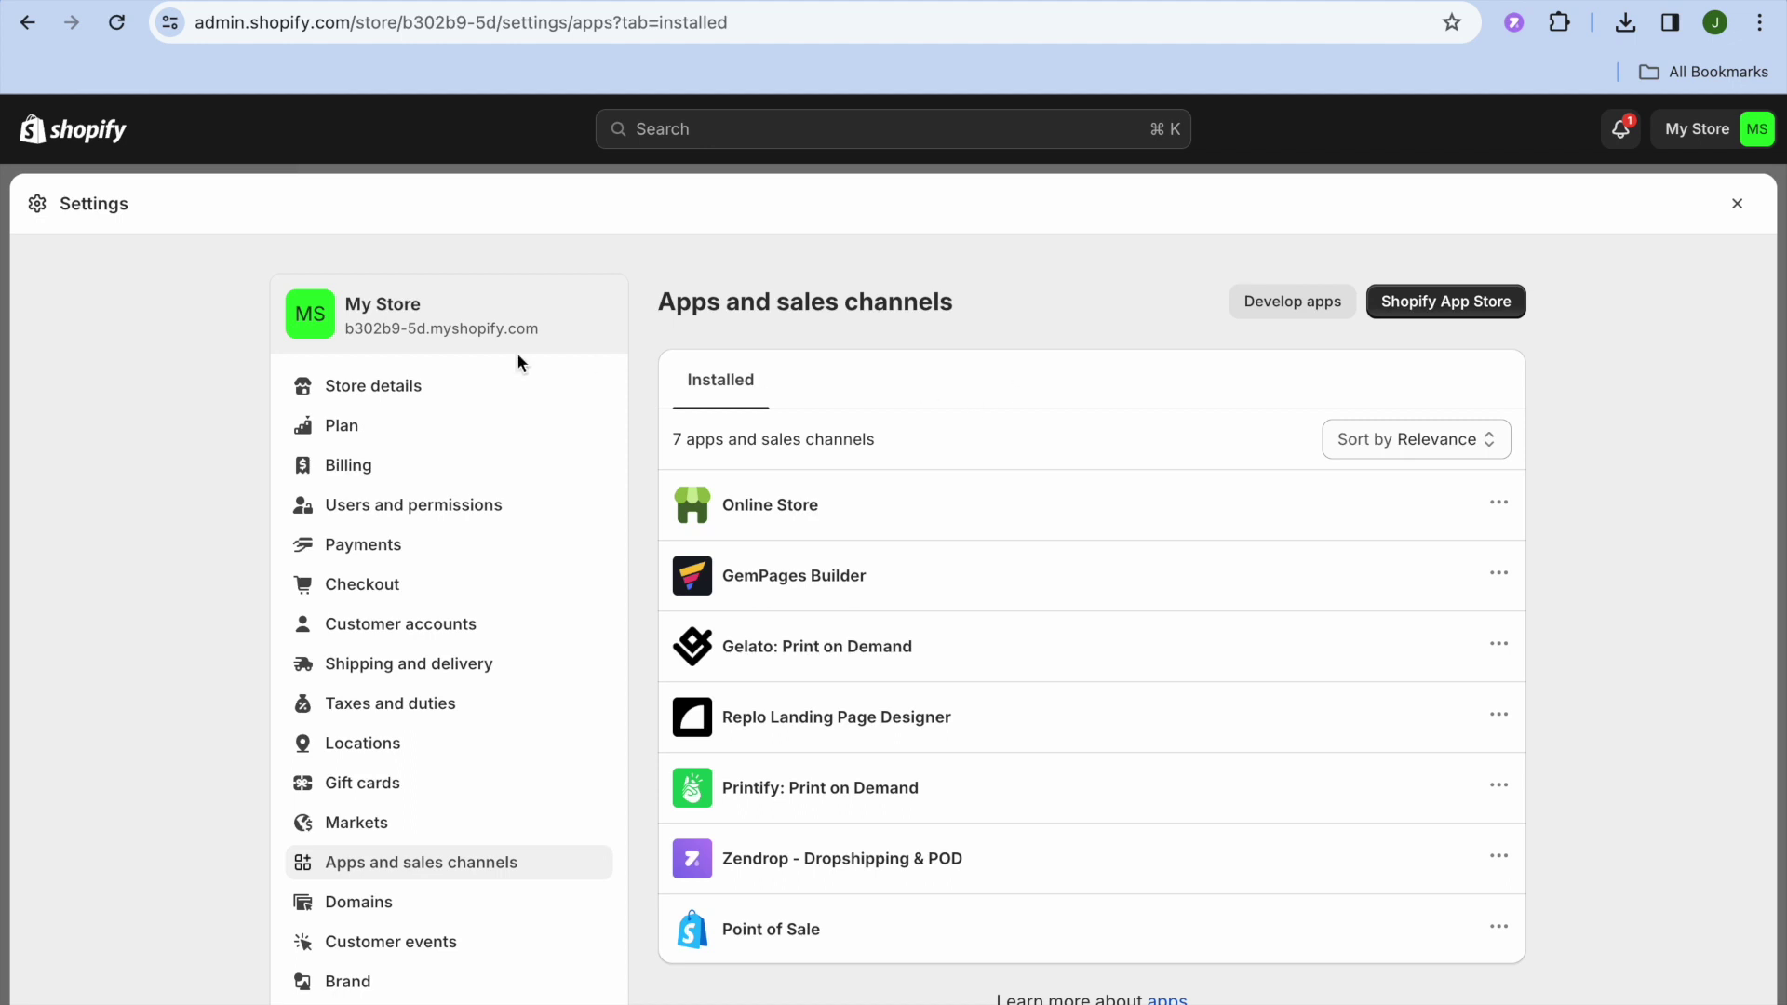
triple_click(348, 328)
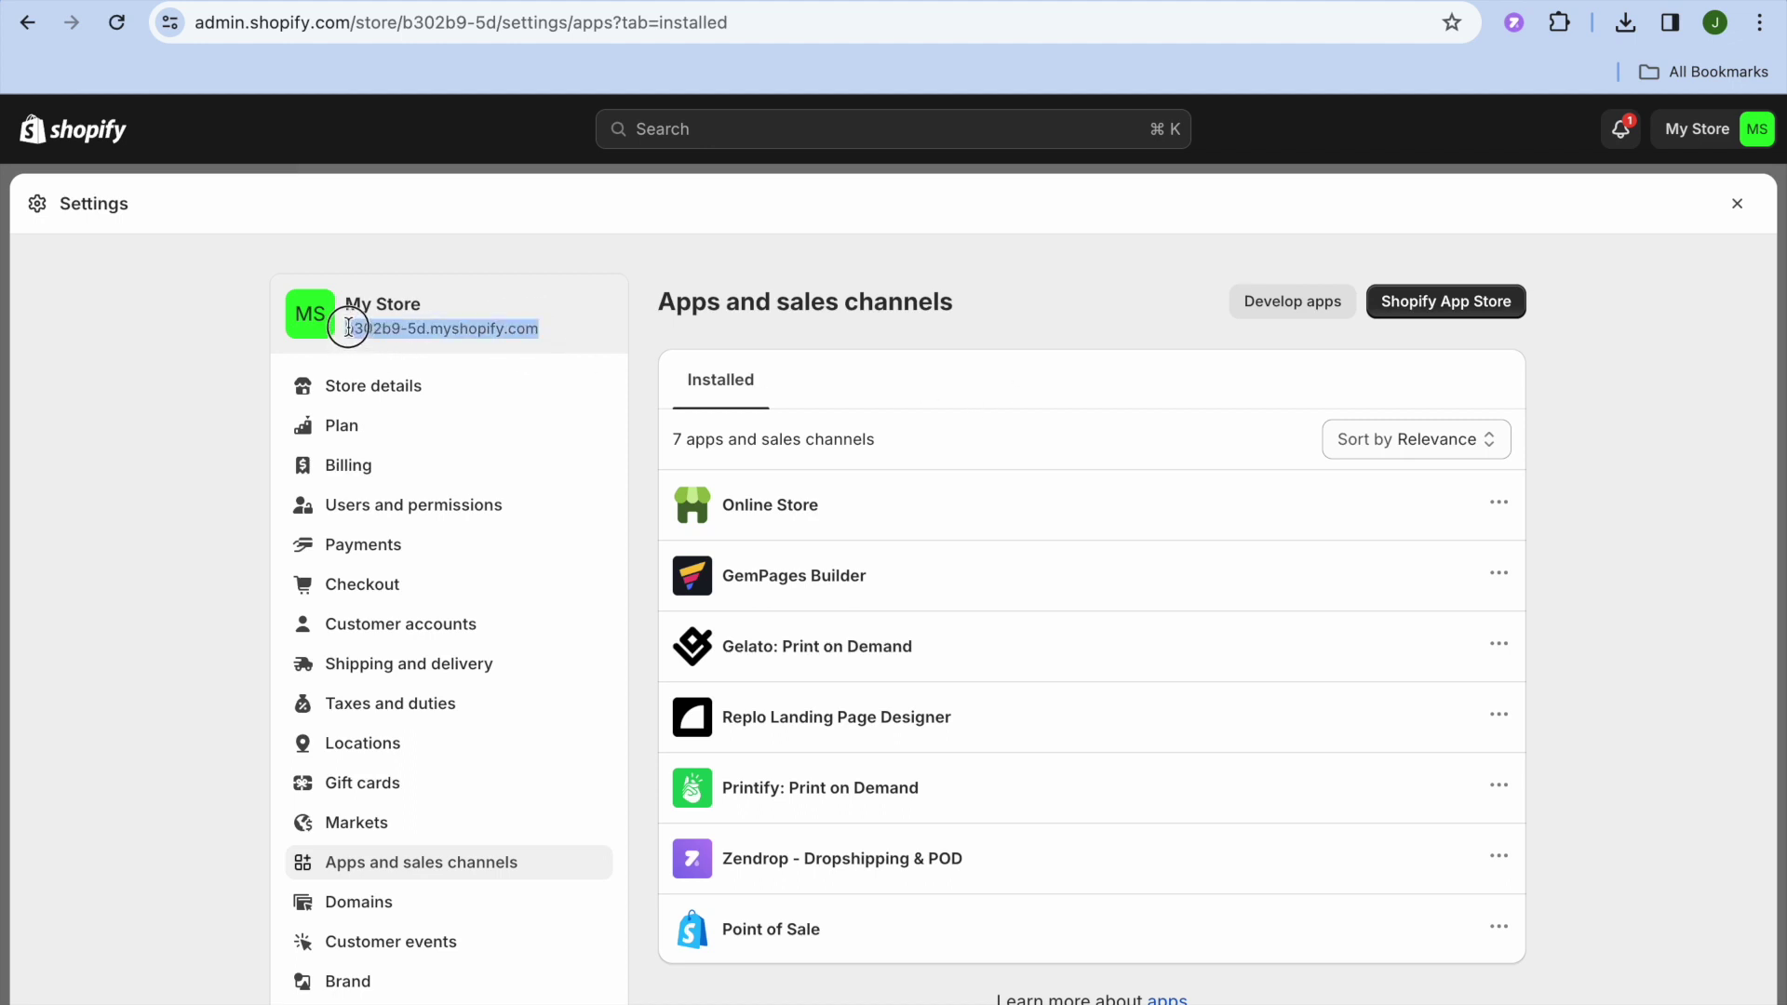
right_click(400, 330)
click(462, 384)
Paste the myshopify domain into Lucky Orange's website domain field and continue setup.
click(1536, 2)
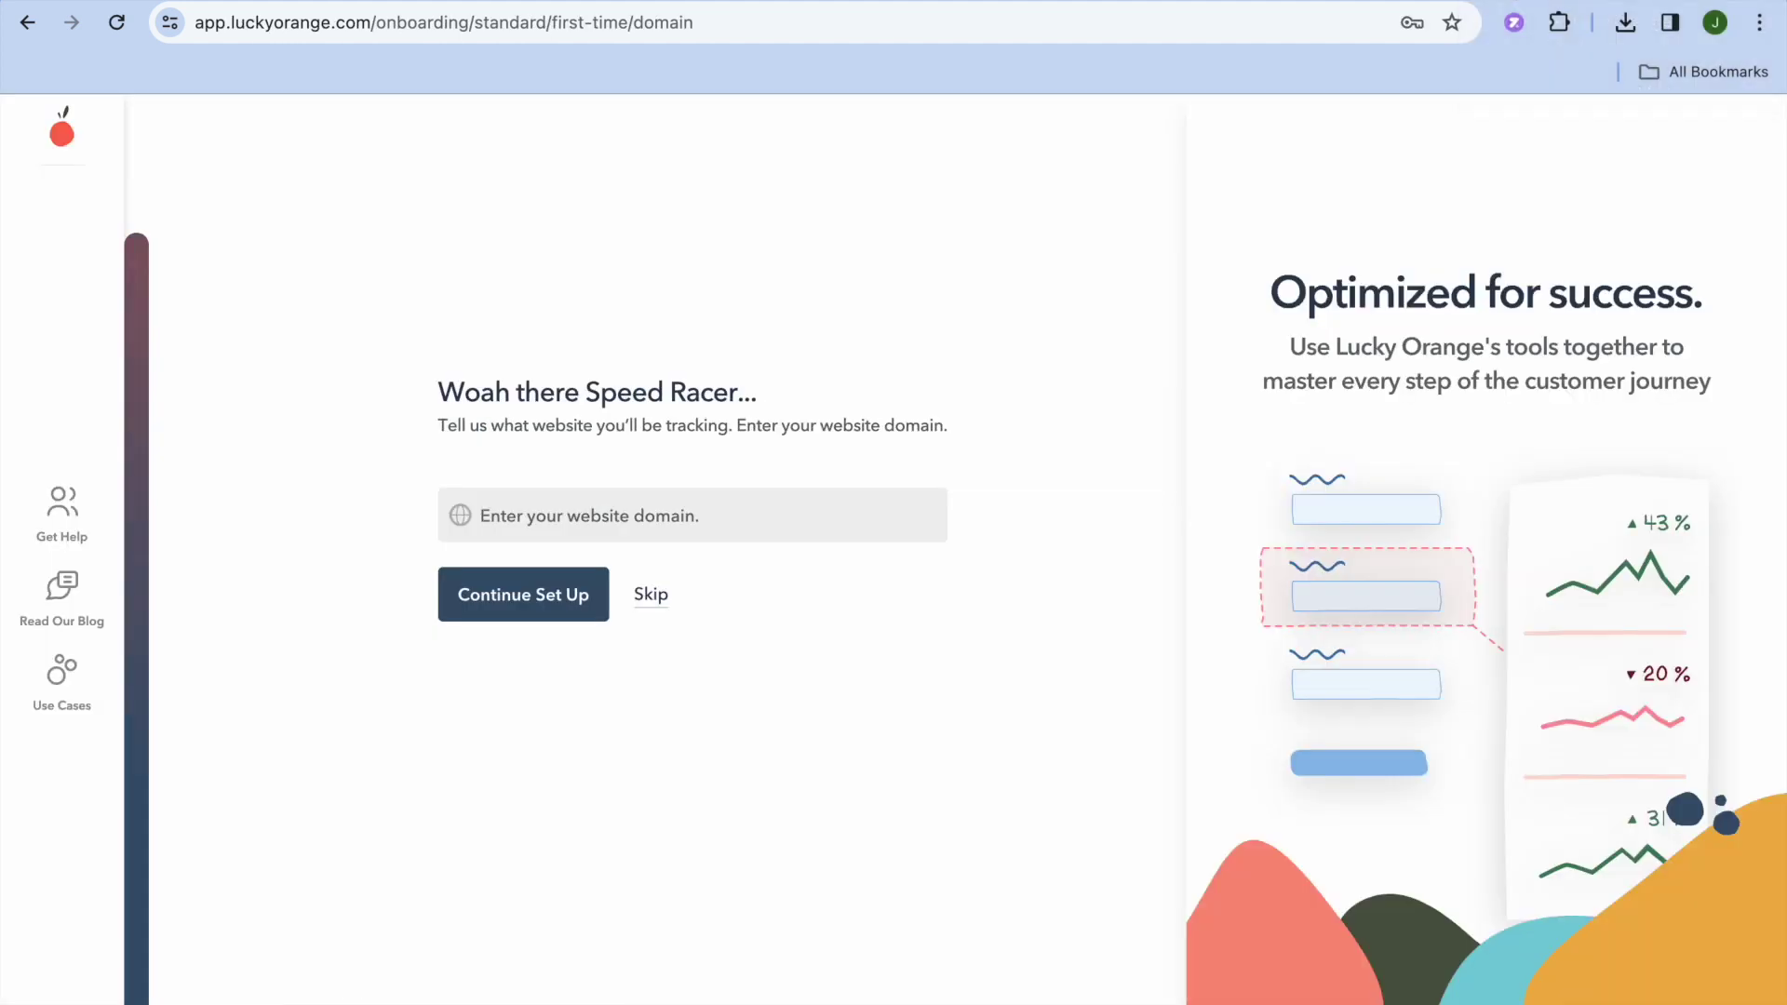
click(719, 518)
right_click(719, 514)
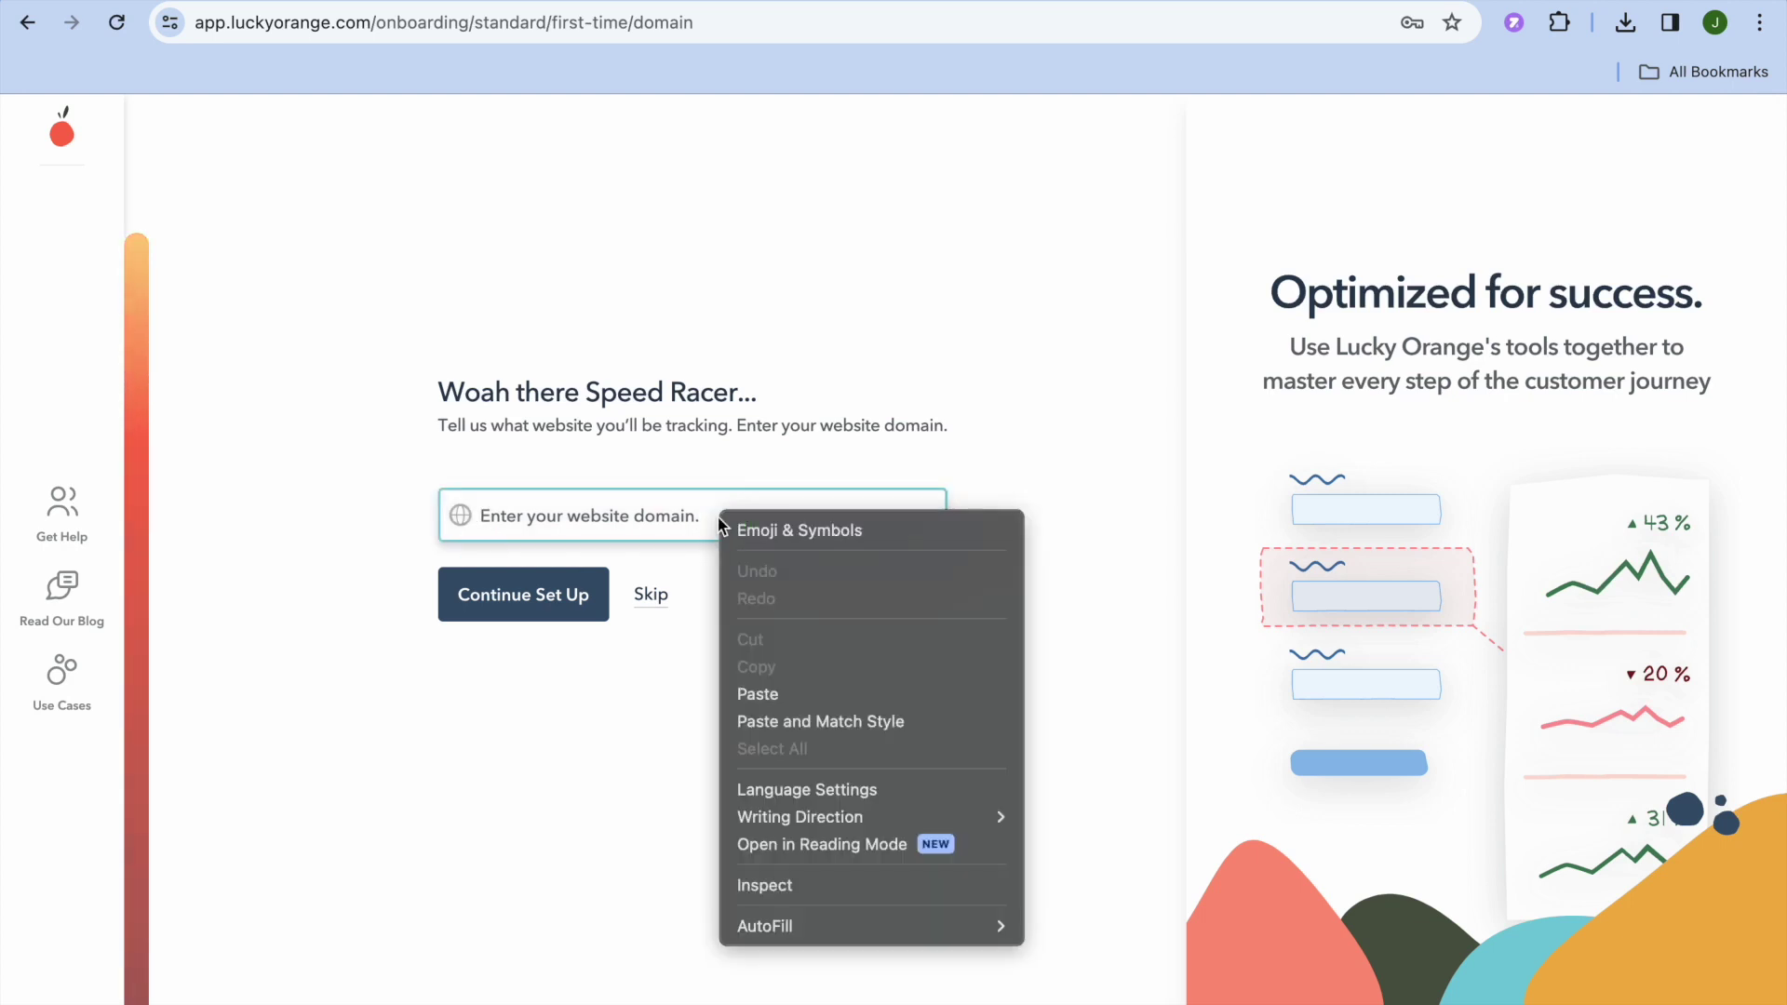
click(762, 694)
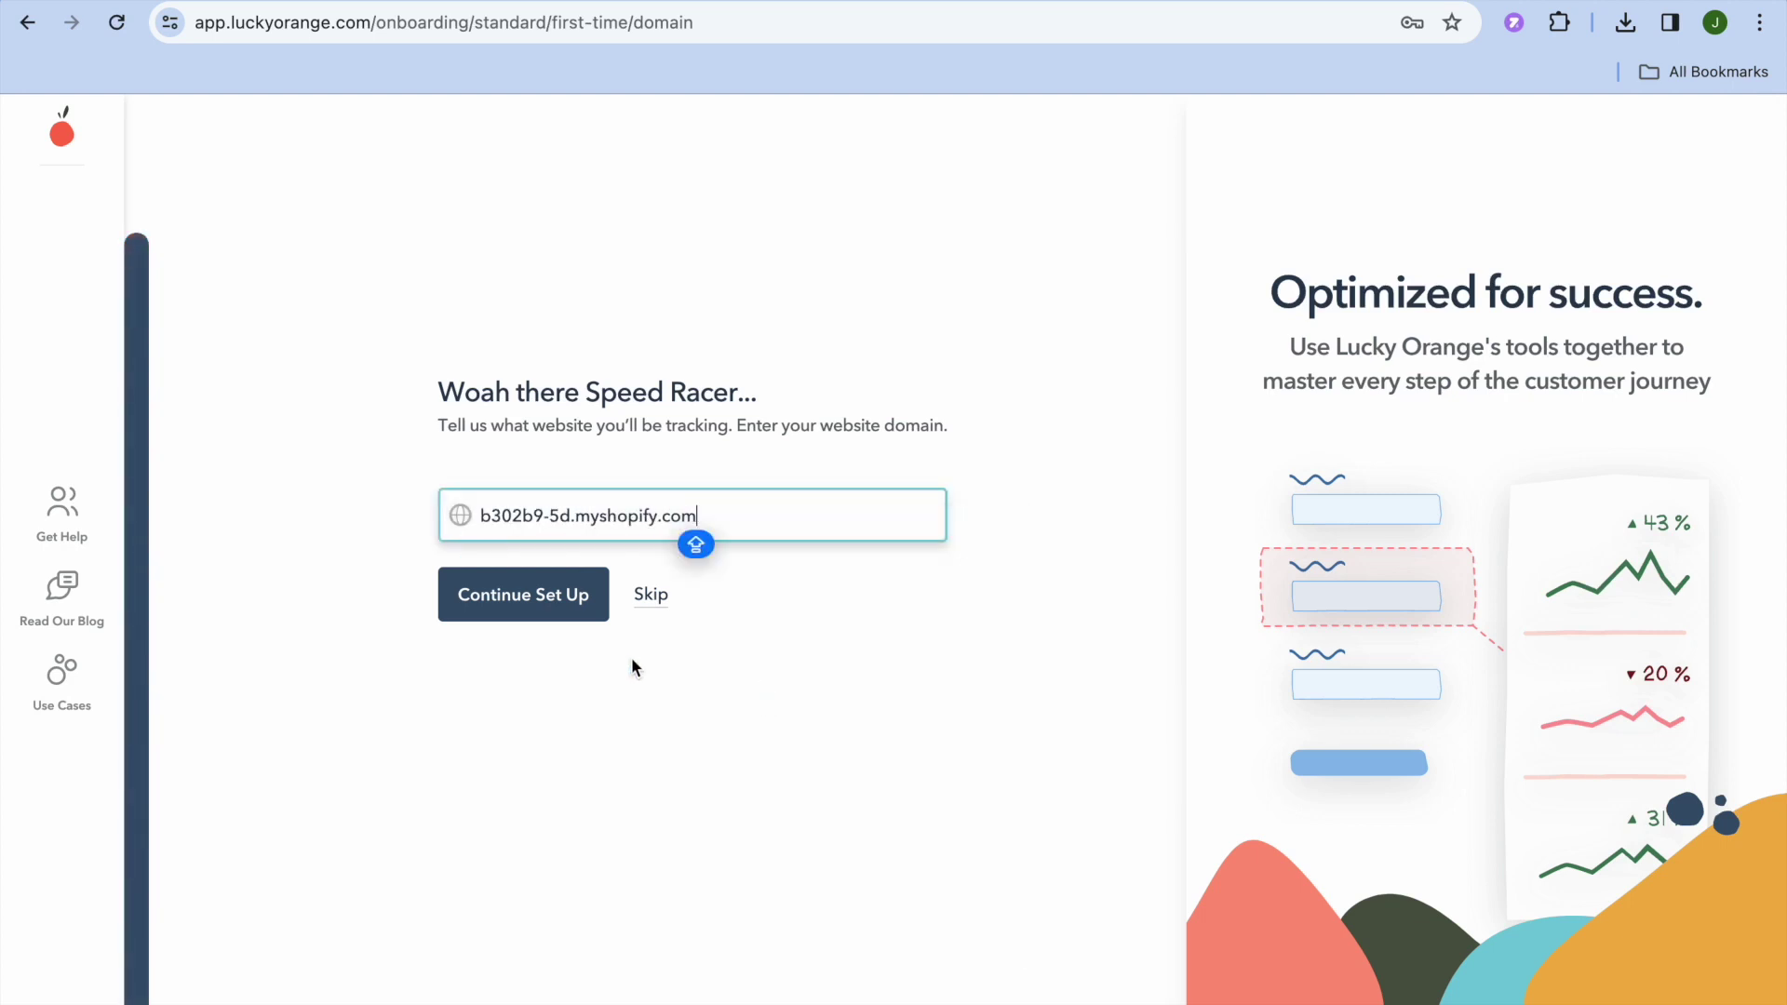
click(512, 603)
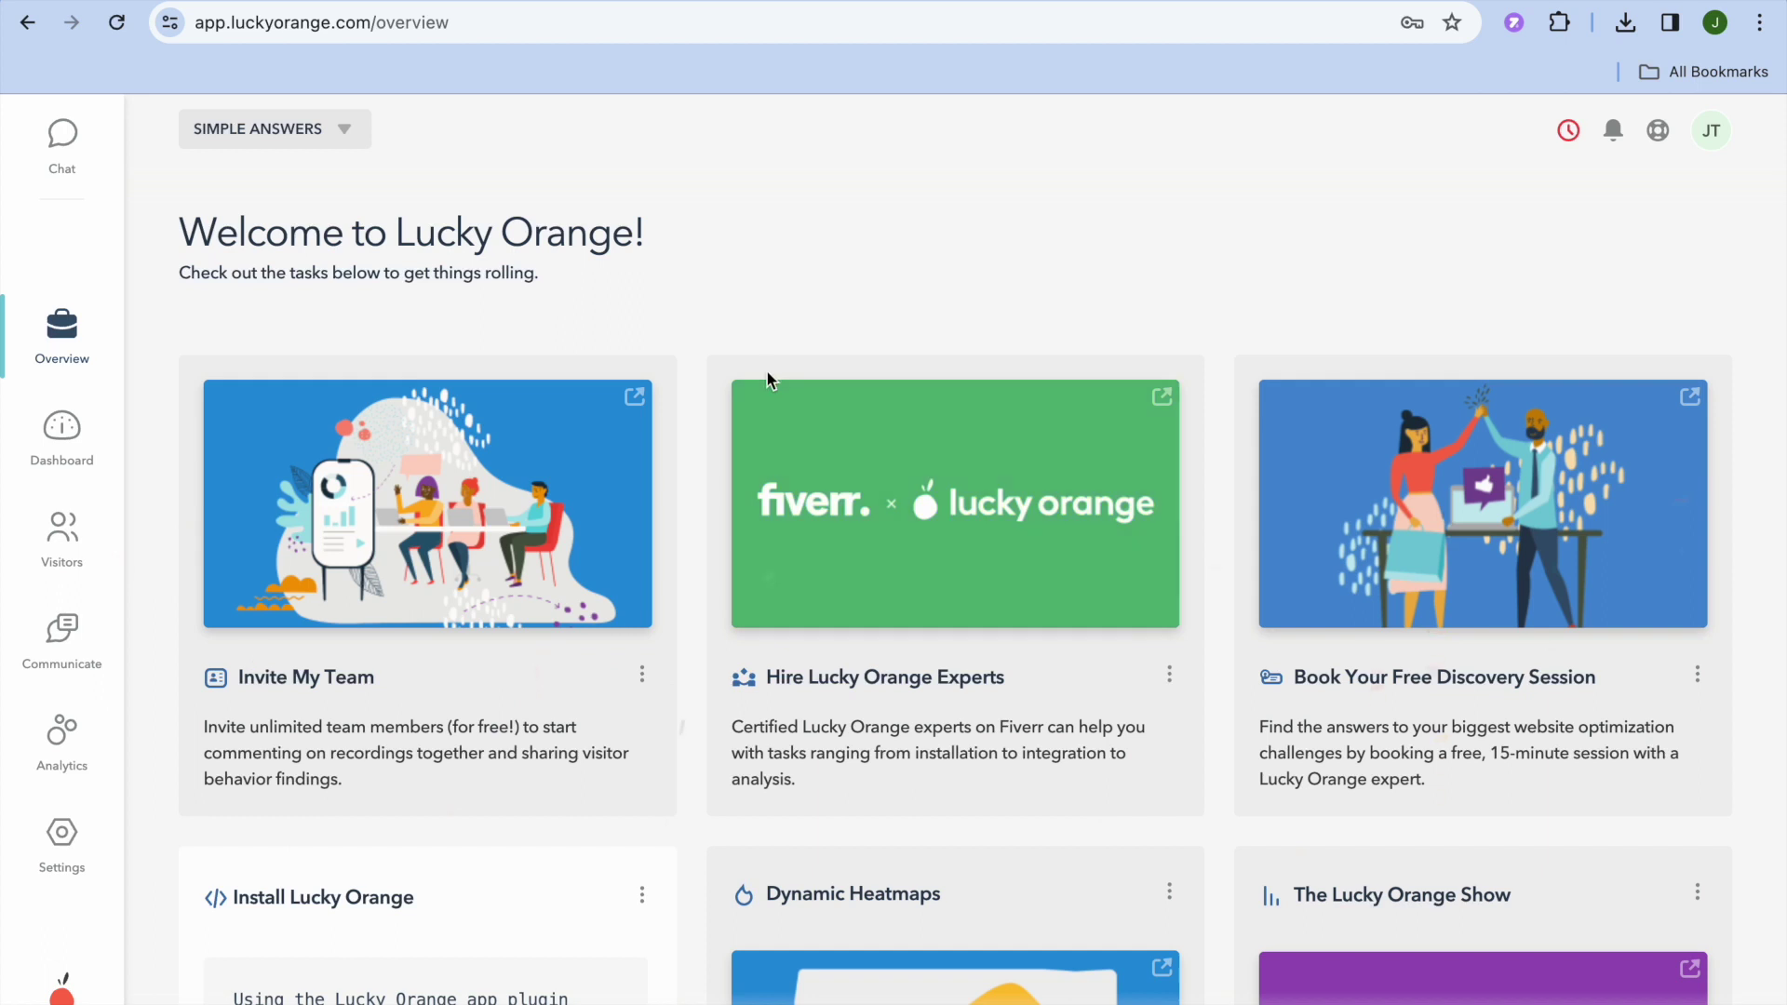
Run Verify Install from the Install Lucky Orange card, getting a 'No URL provided' warning.
scroll(728, 341, down, 5)
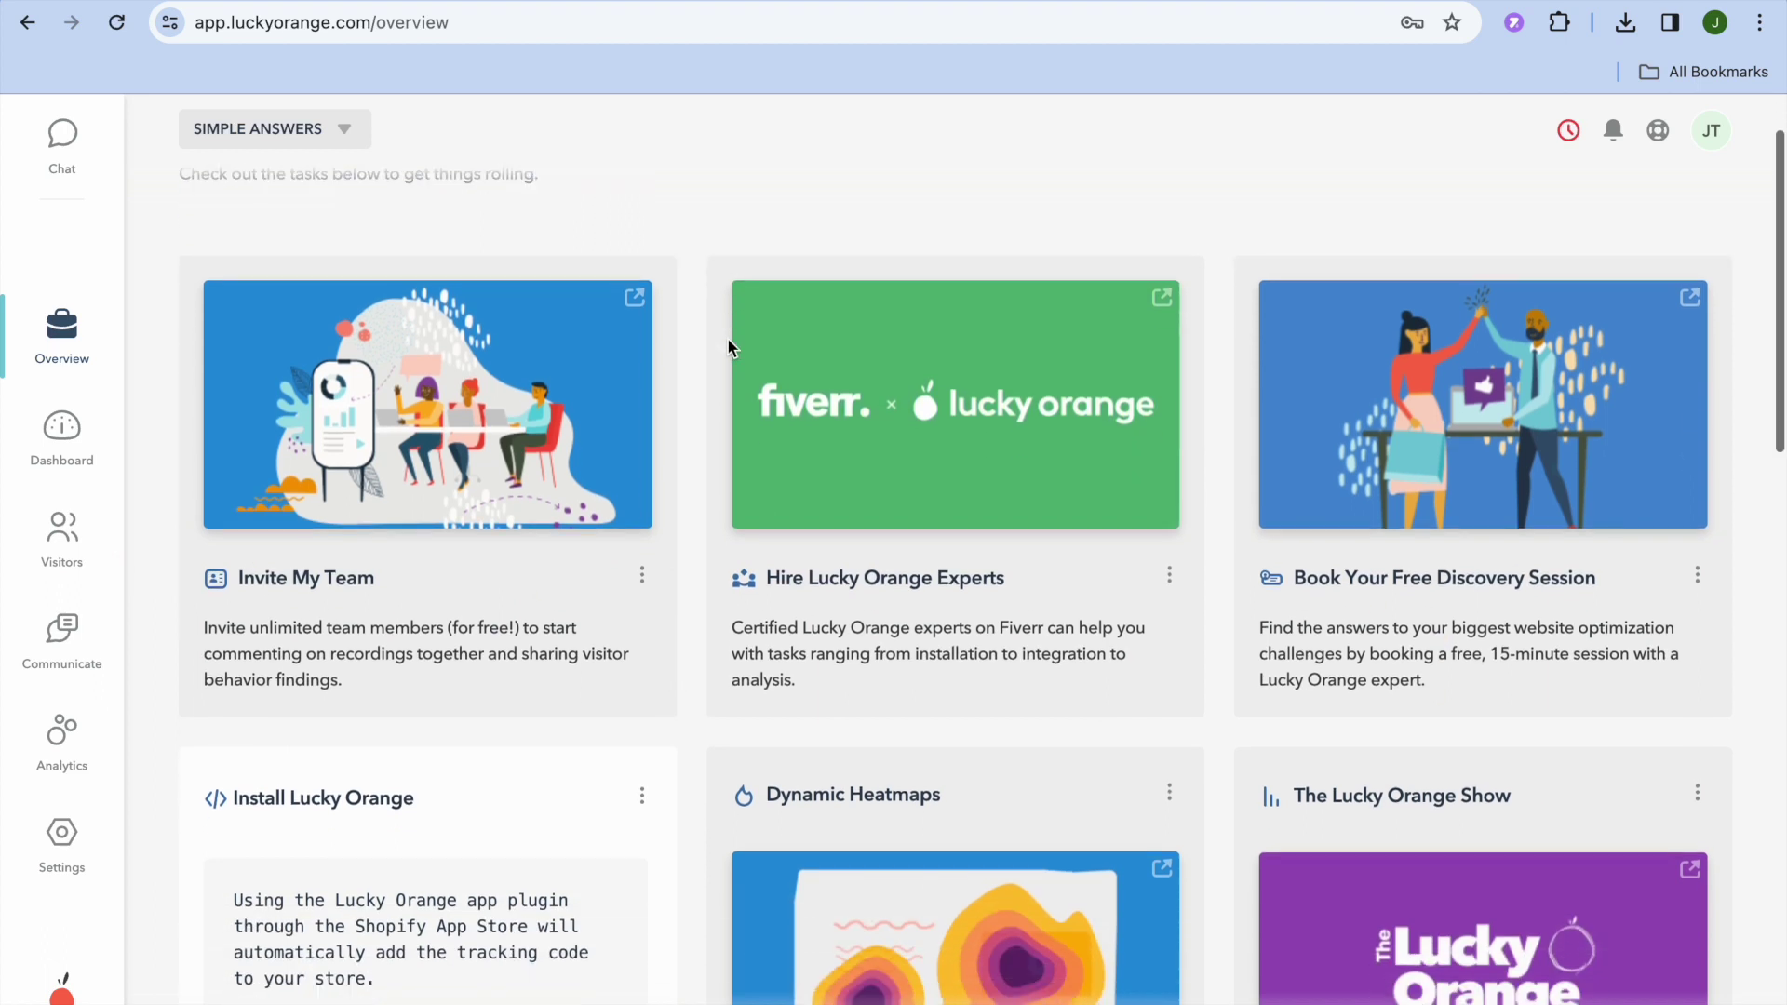
scroll(728, 337, down, 2)
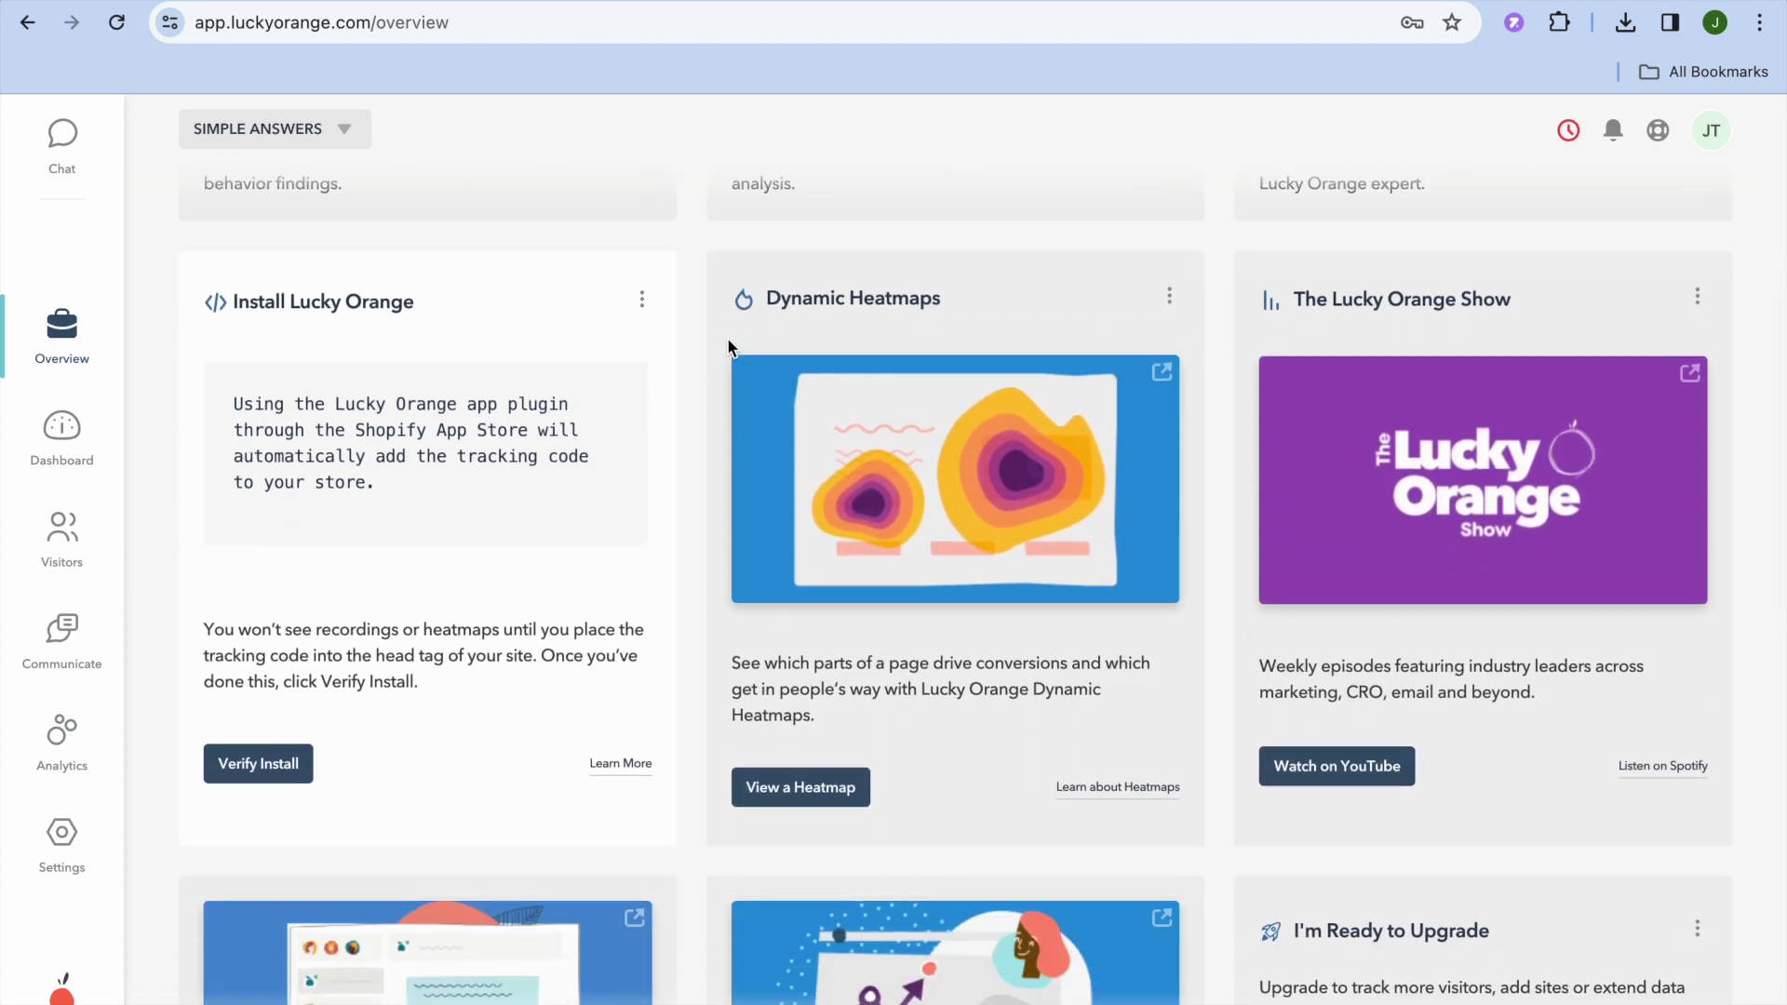
scroll(728, 347, up, 1)
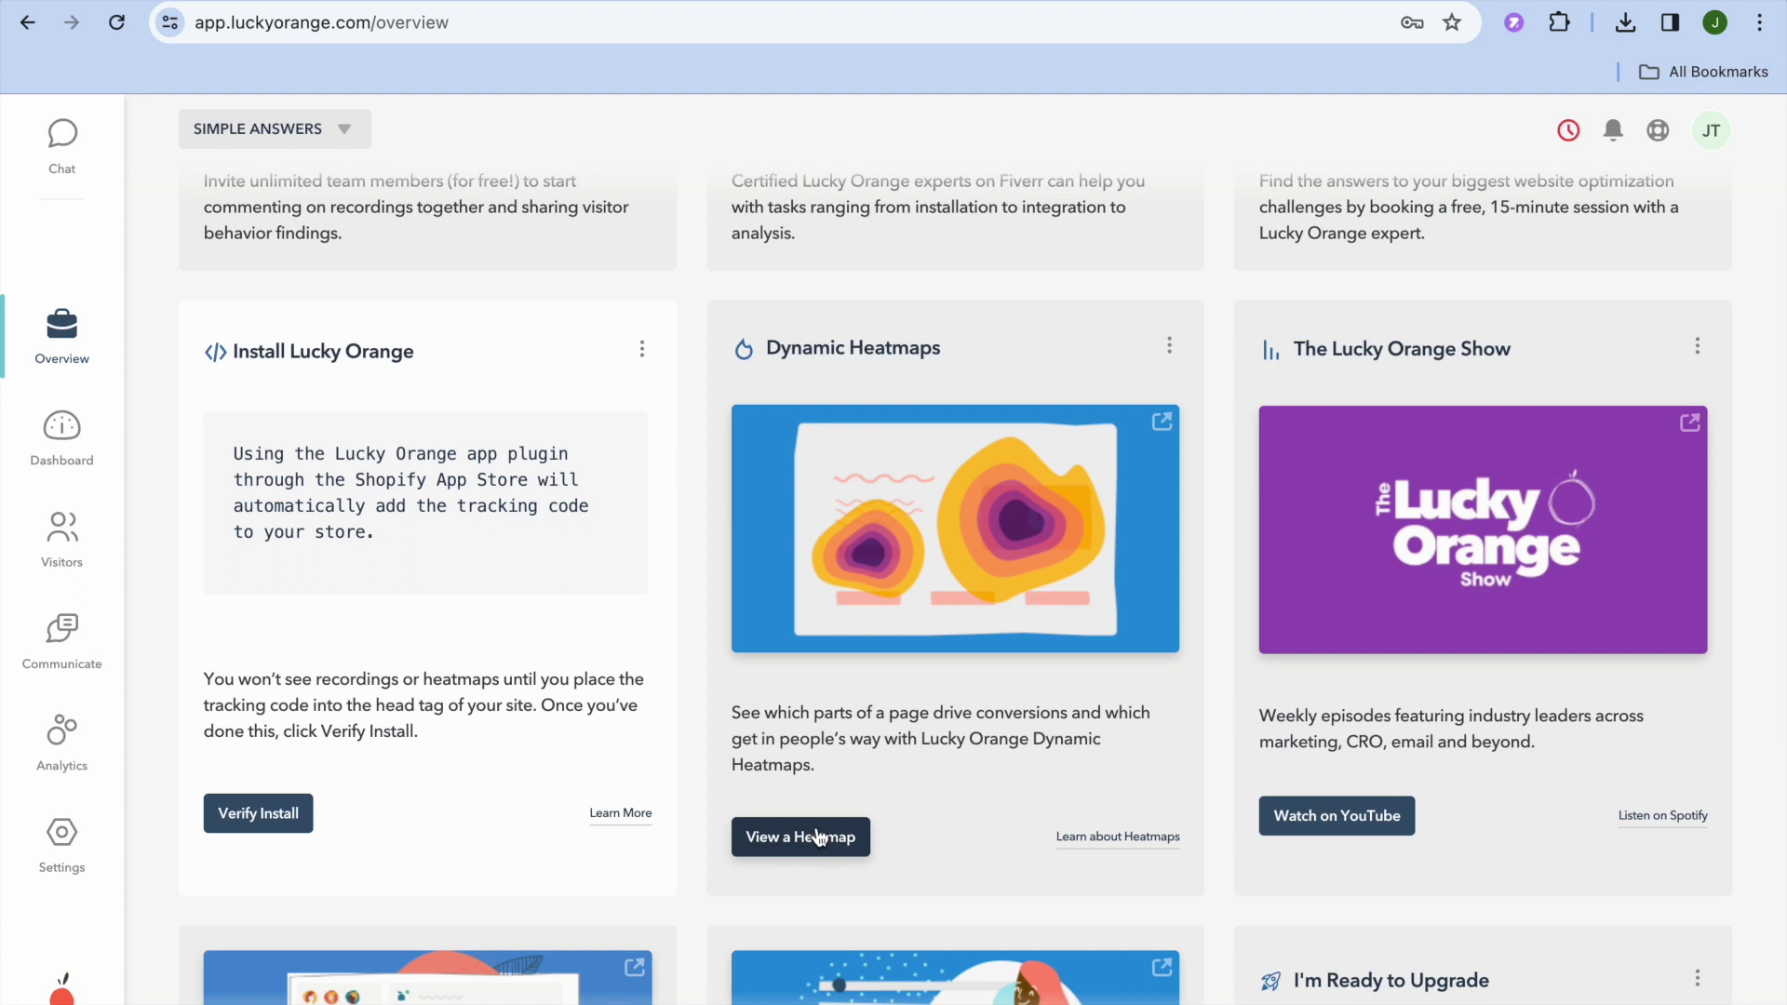
click(266, 818)
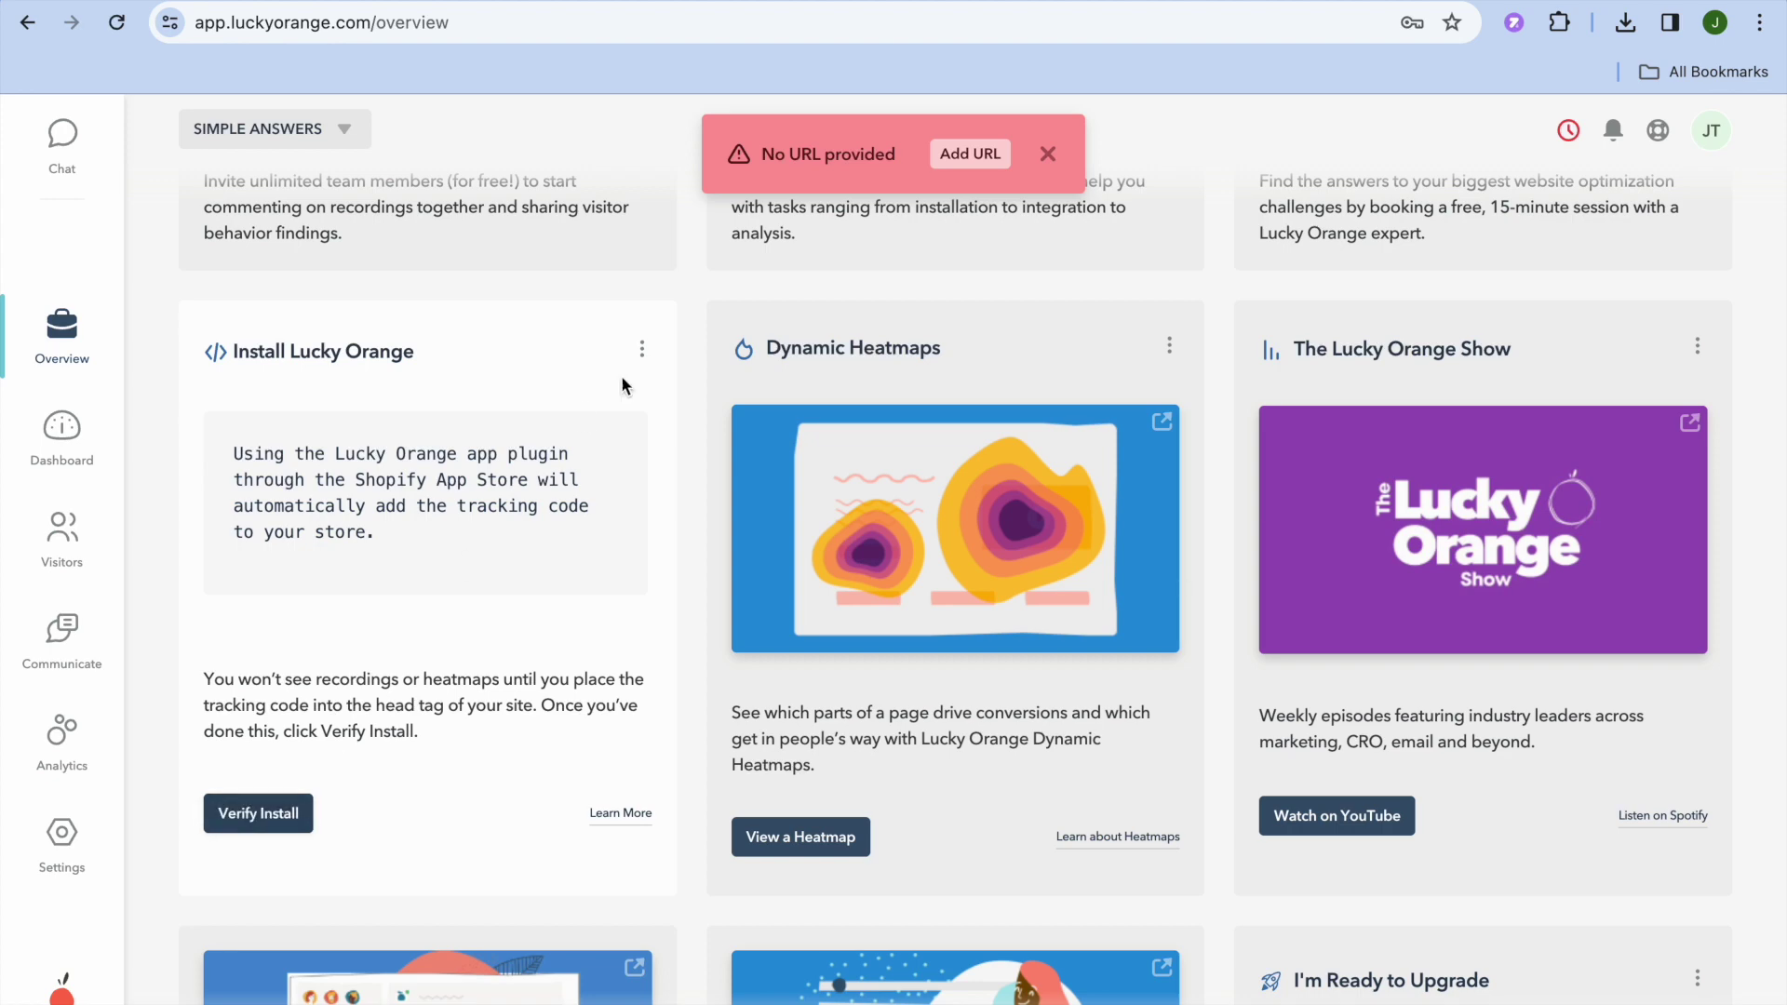
click(970, 157)
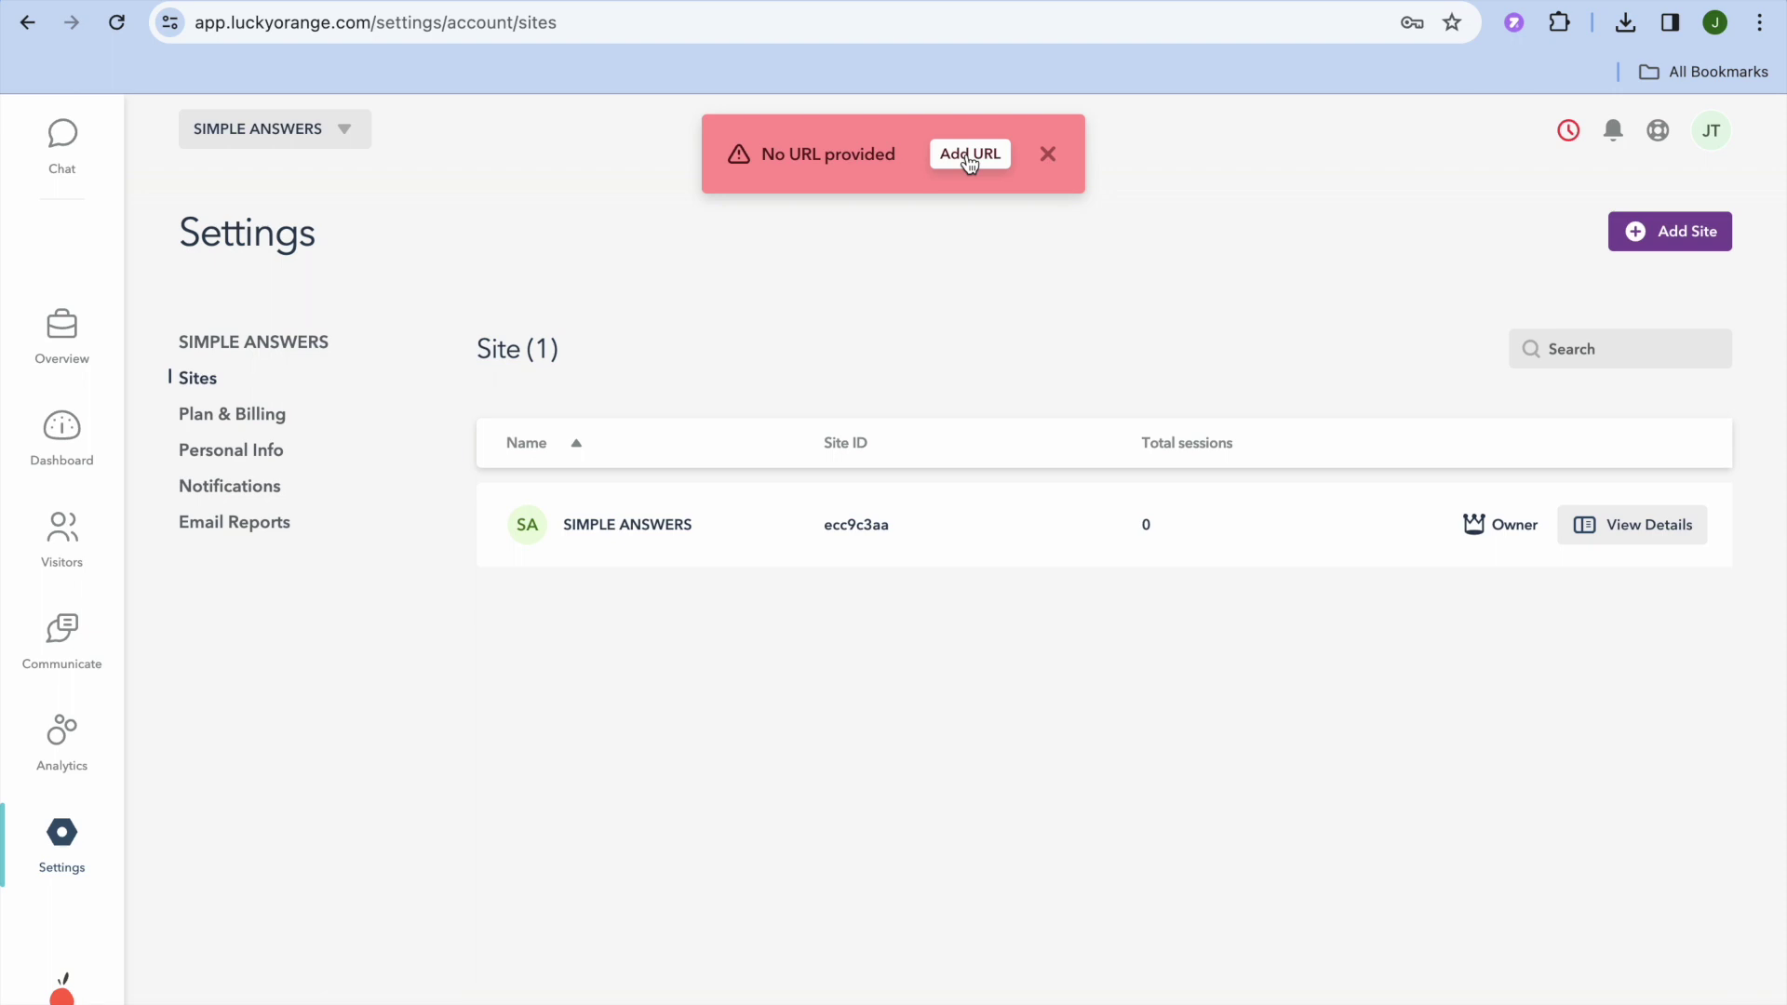
mouse_move(651, 535)
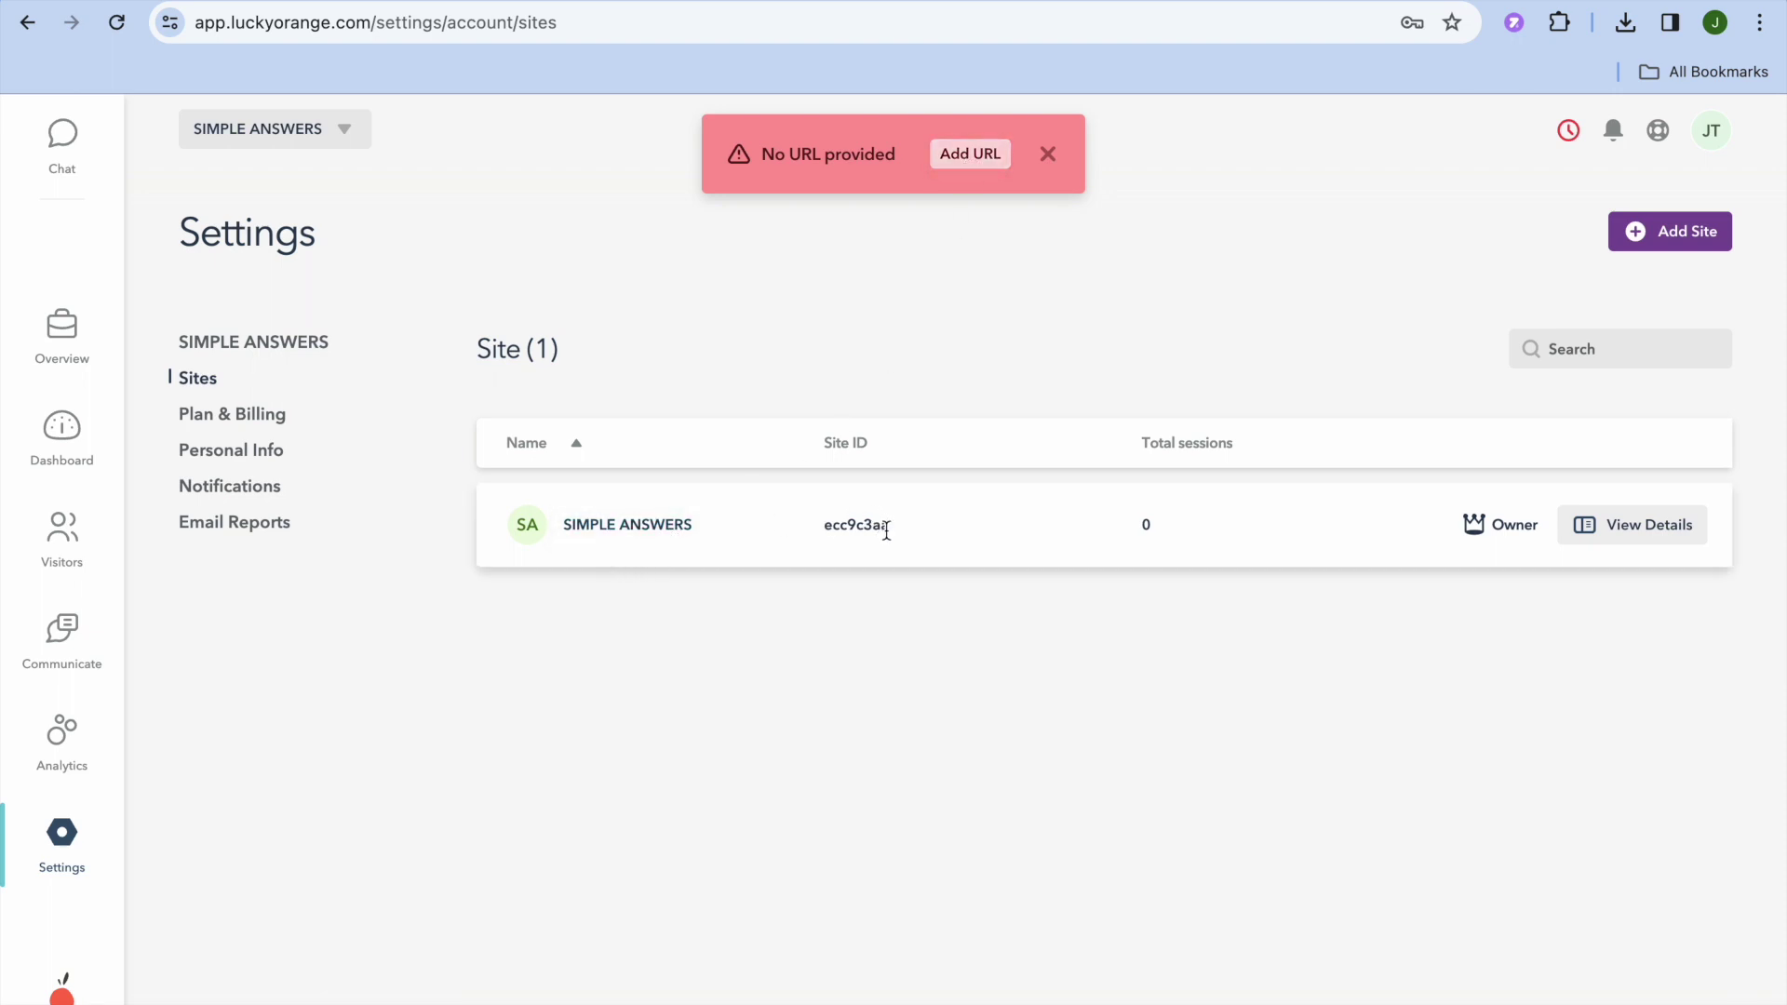
click(1617, 523)
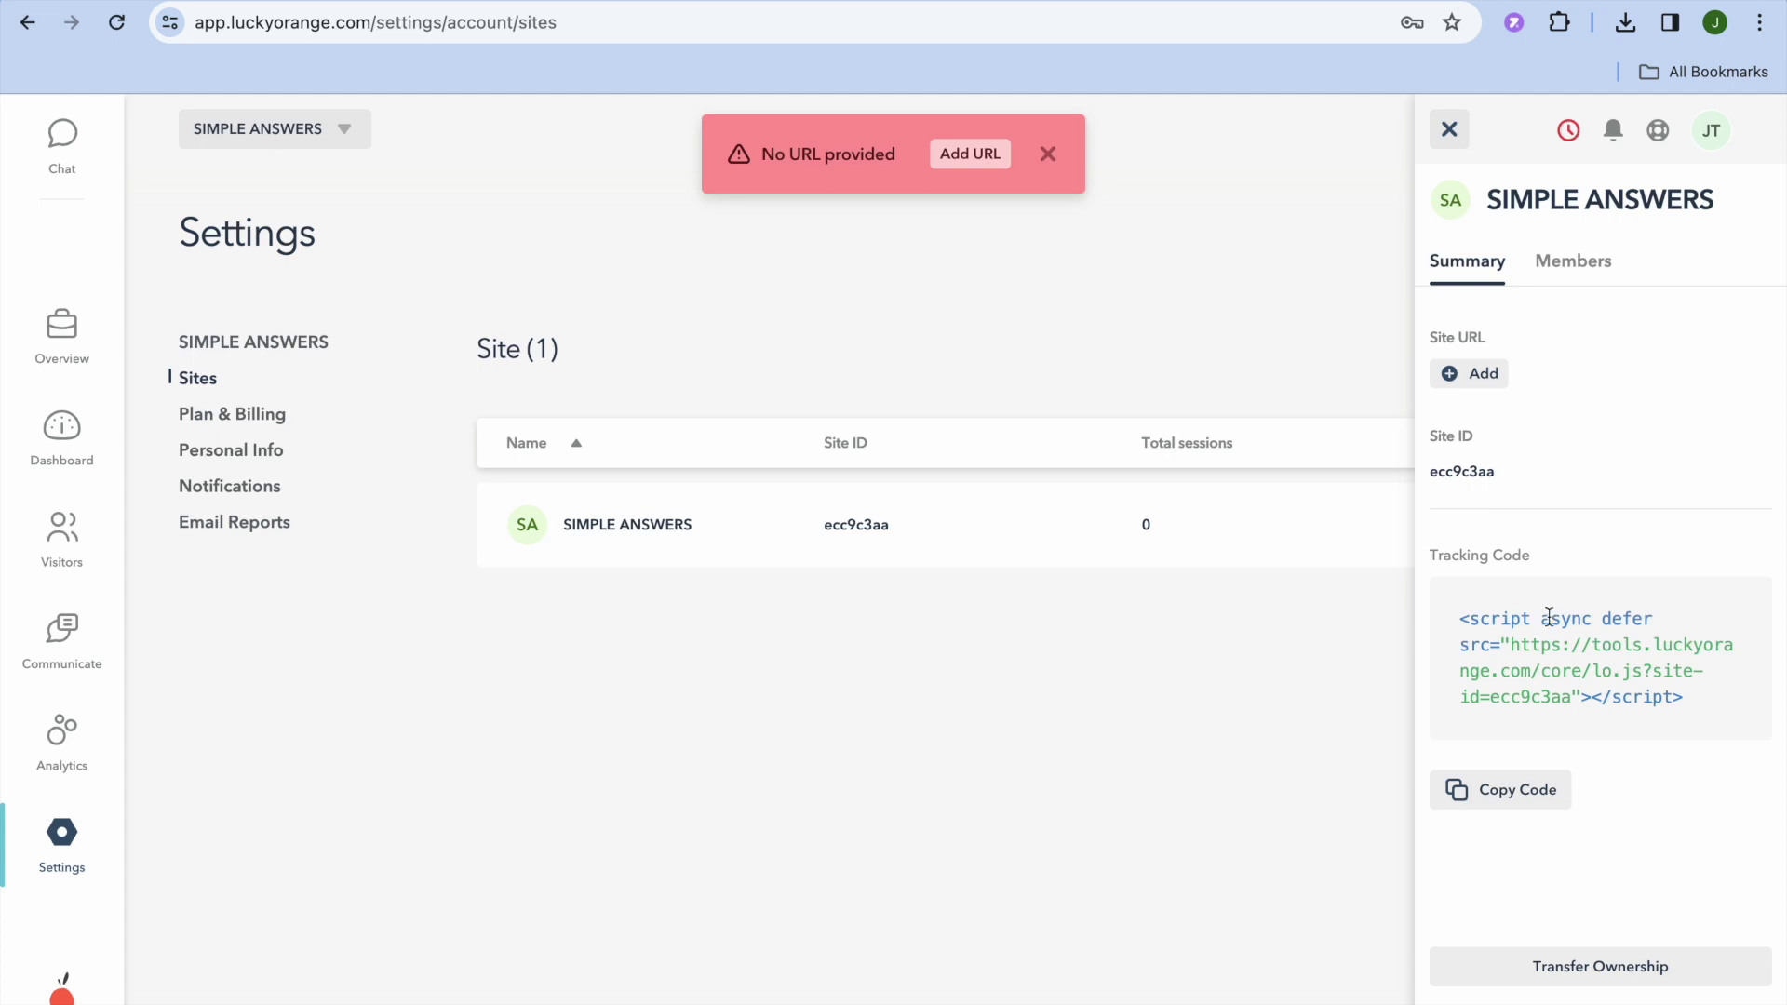
click(1449, 130)
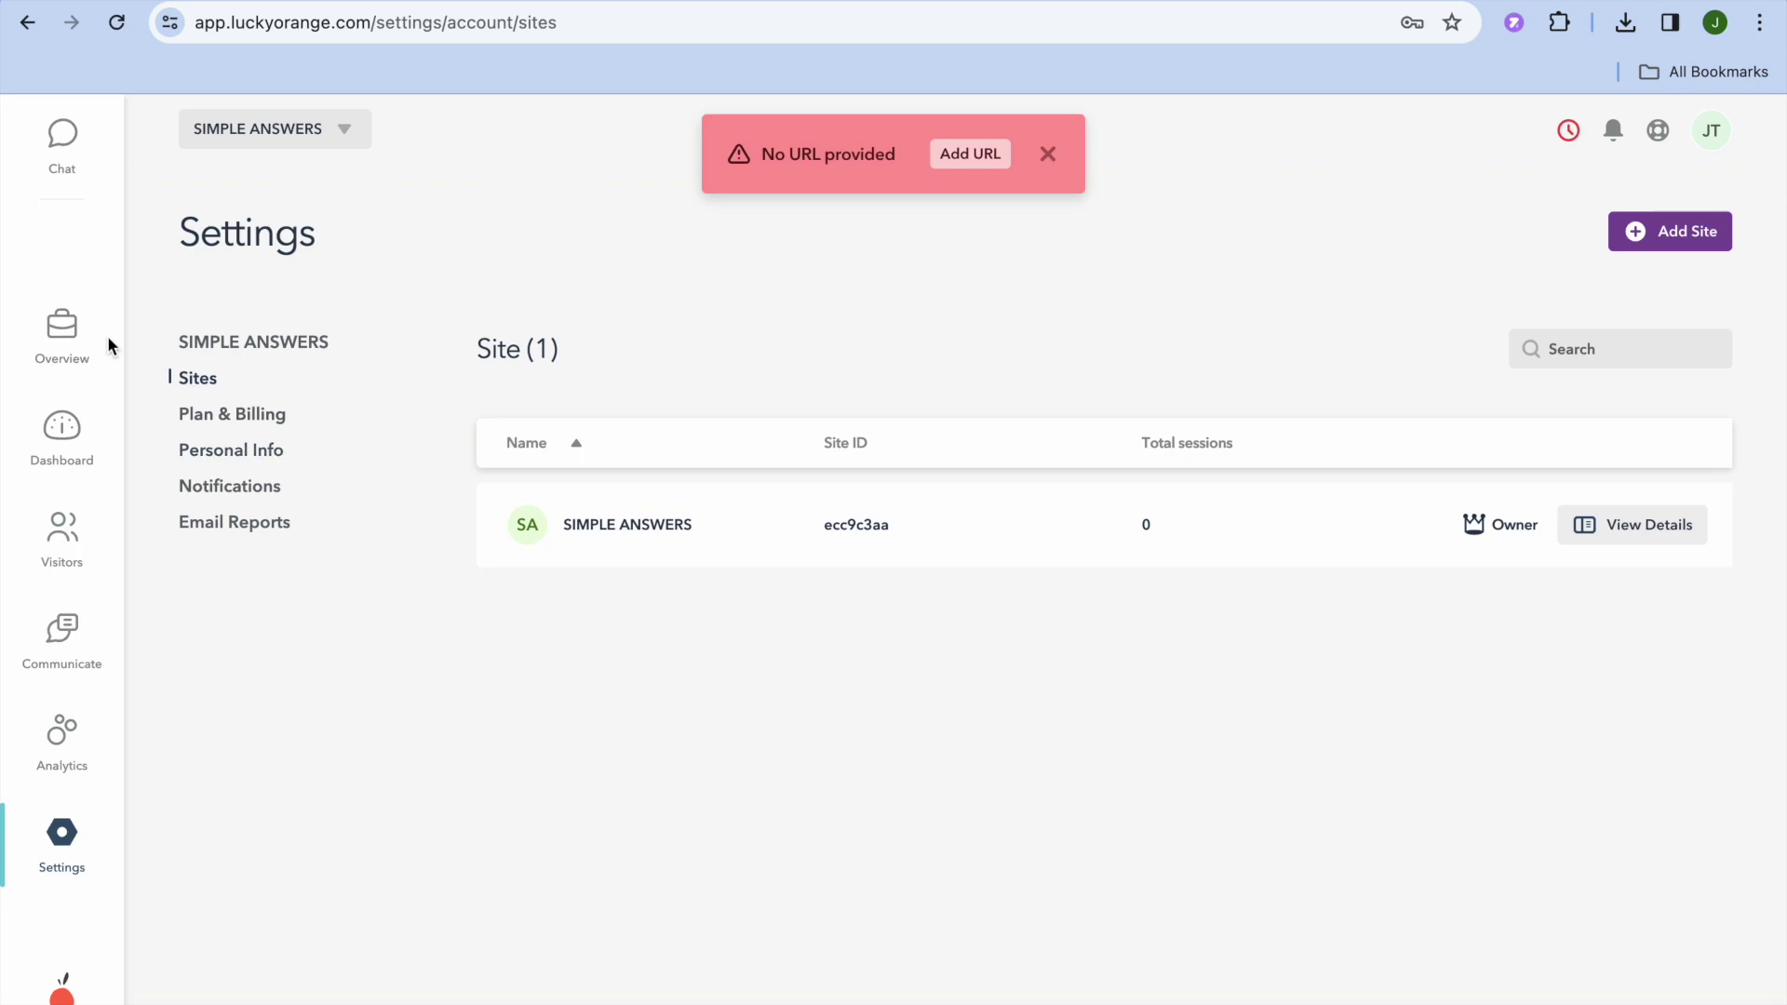
click(62, 340)
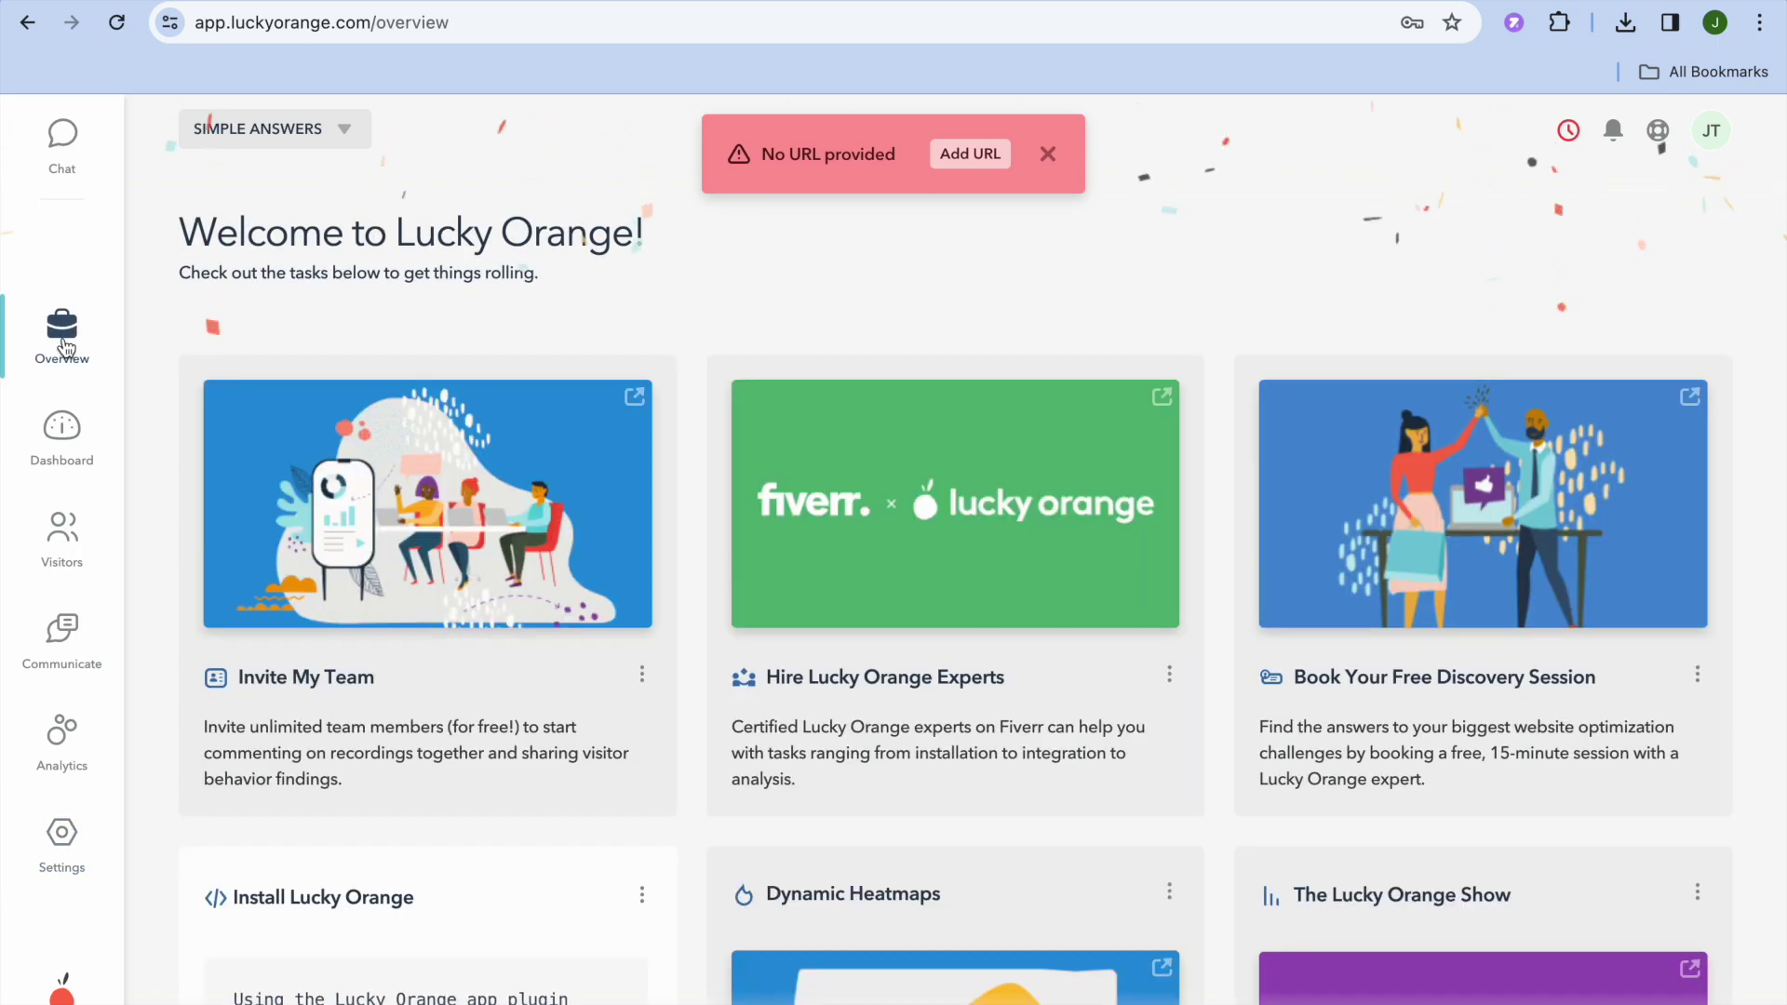
Open the Dashboard and review its empty Live Visitor Snapshot, Locations and Top Pages cards.
click(88, 456)
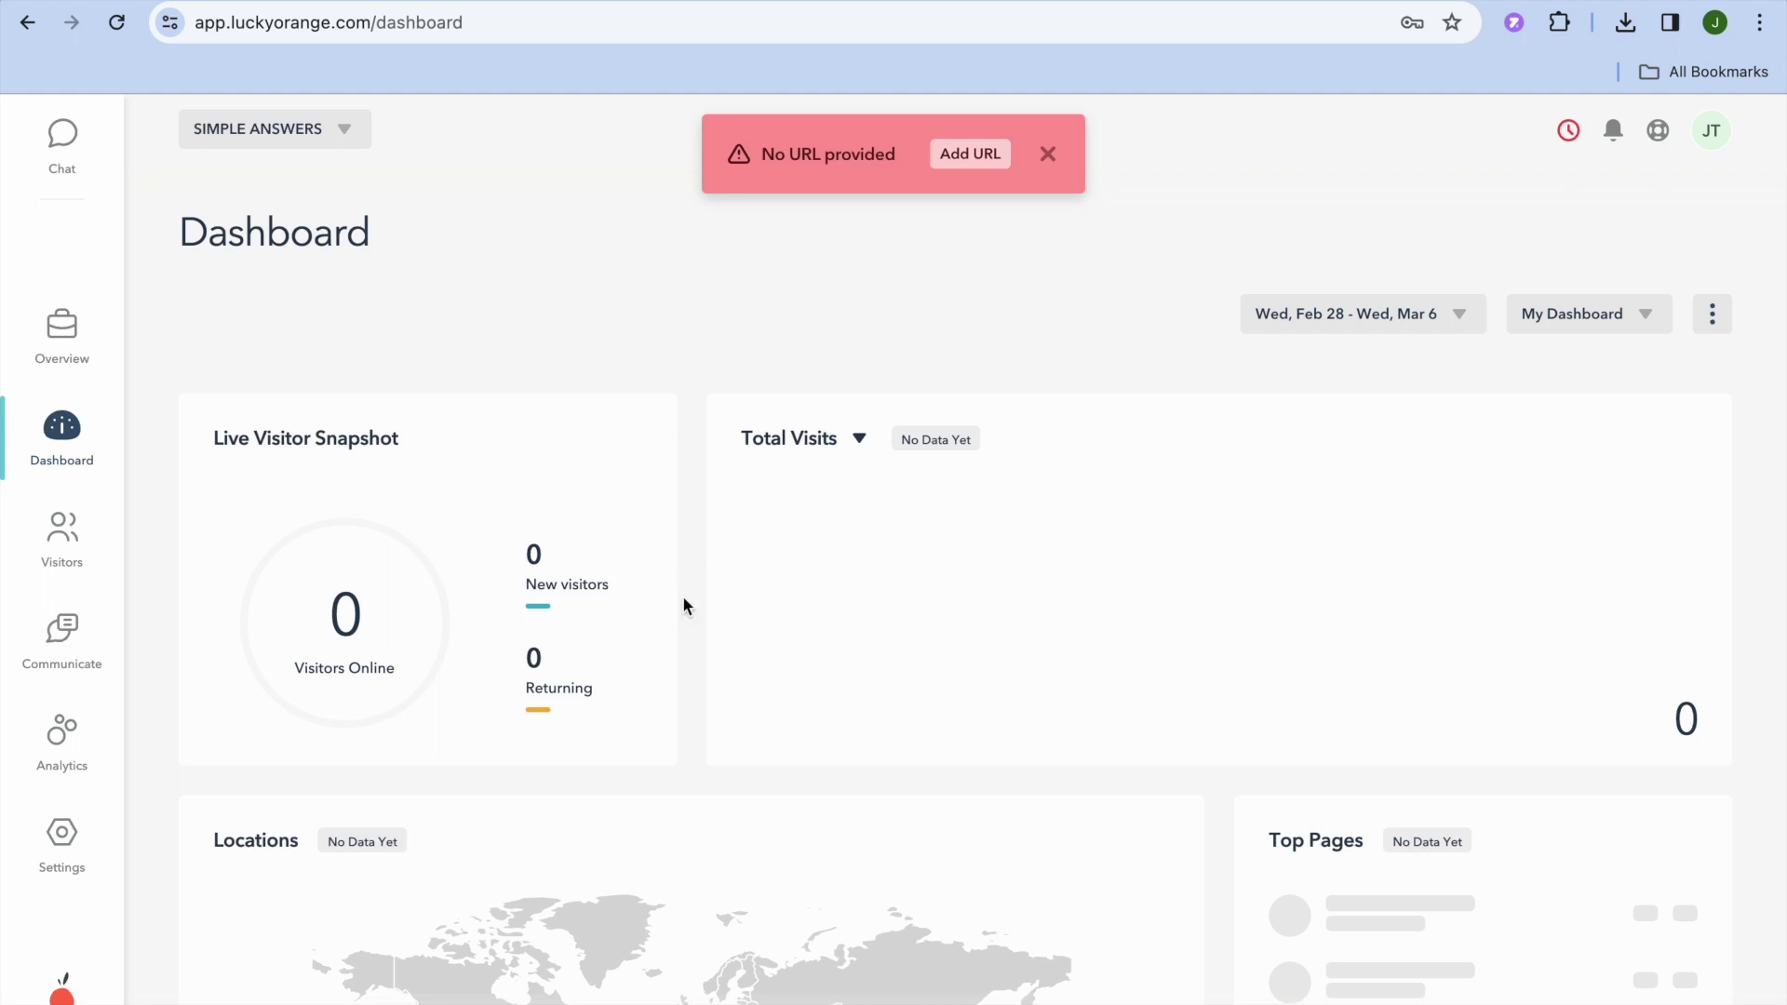
scroll(684, 600, down, 5)
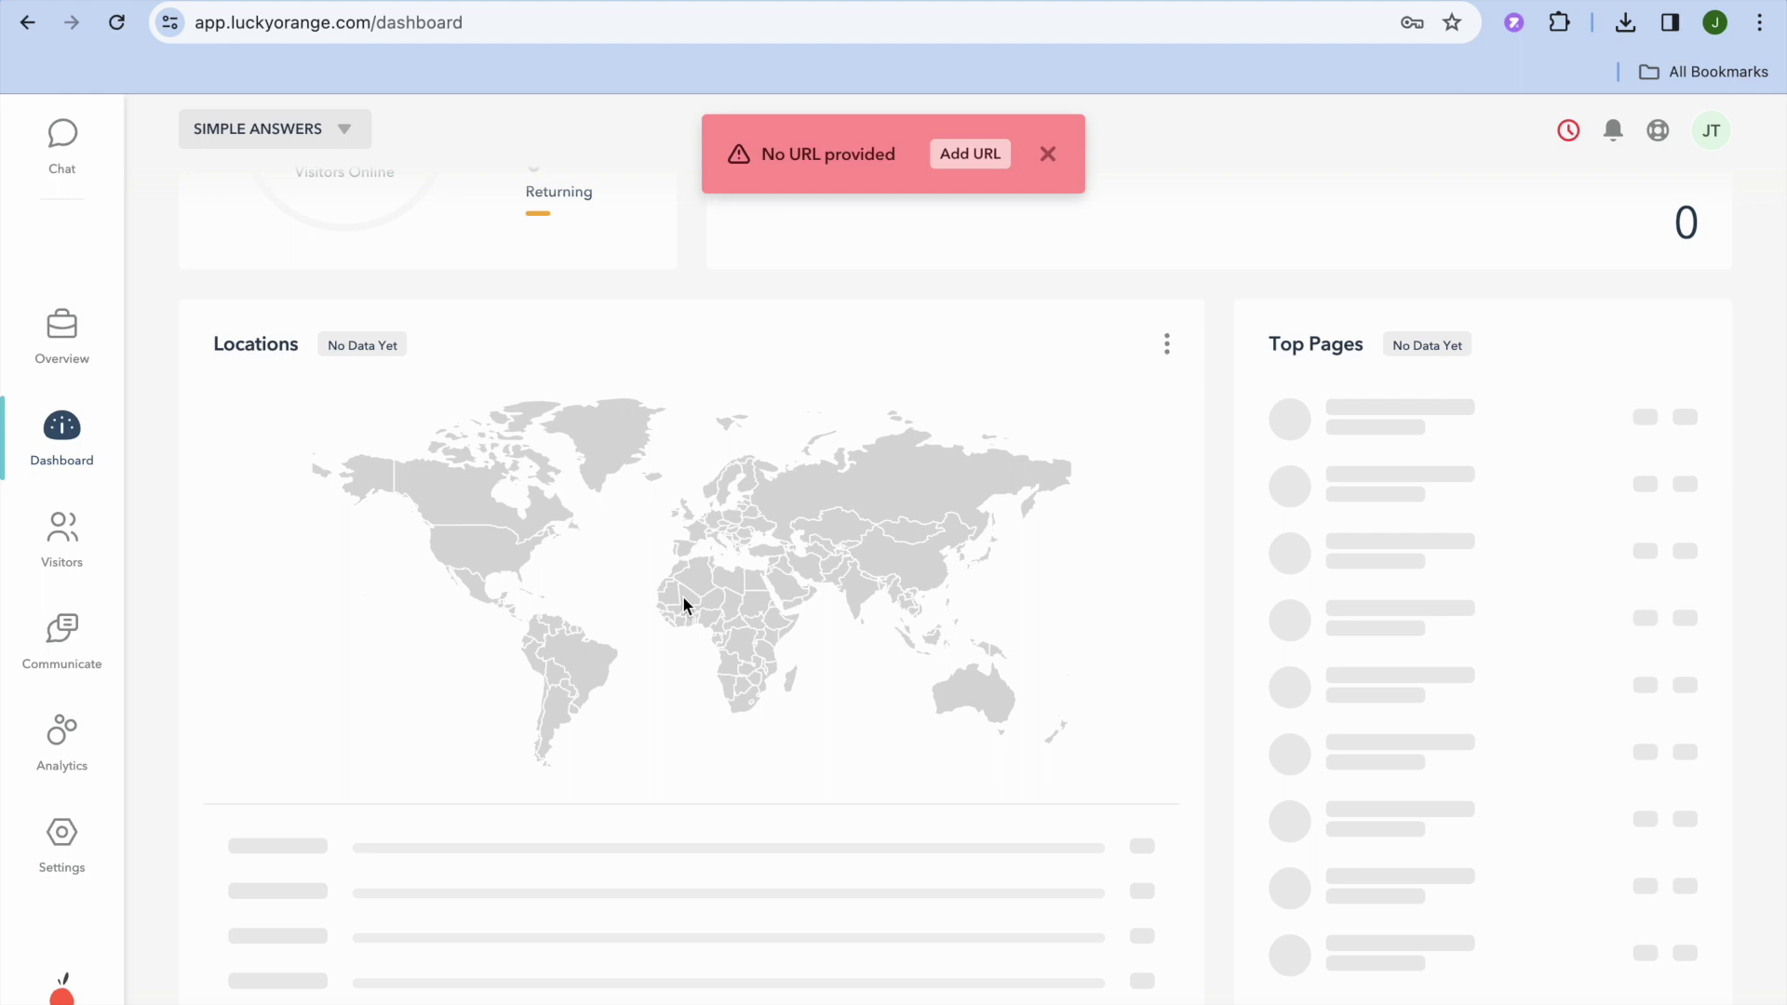
scroll(684, 602, up, 3)
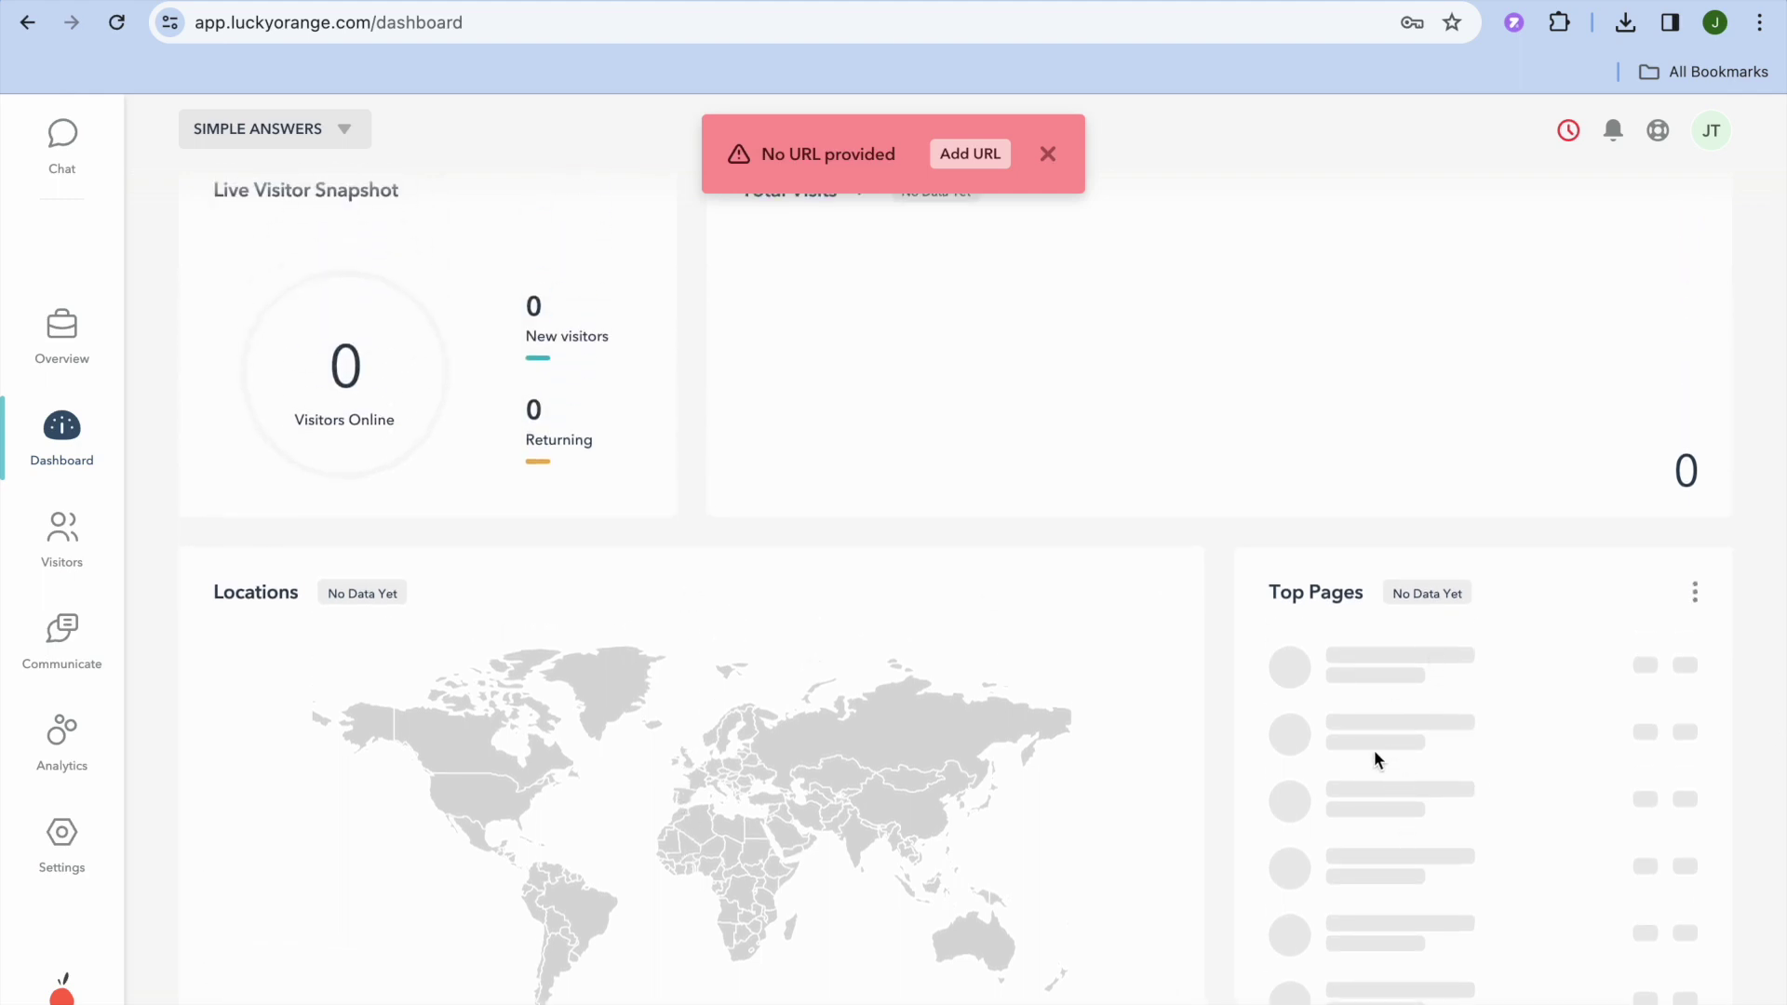
scroll(1372, 763, up, 2)
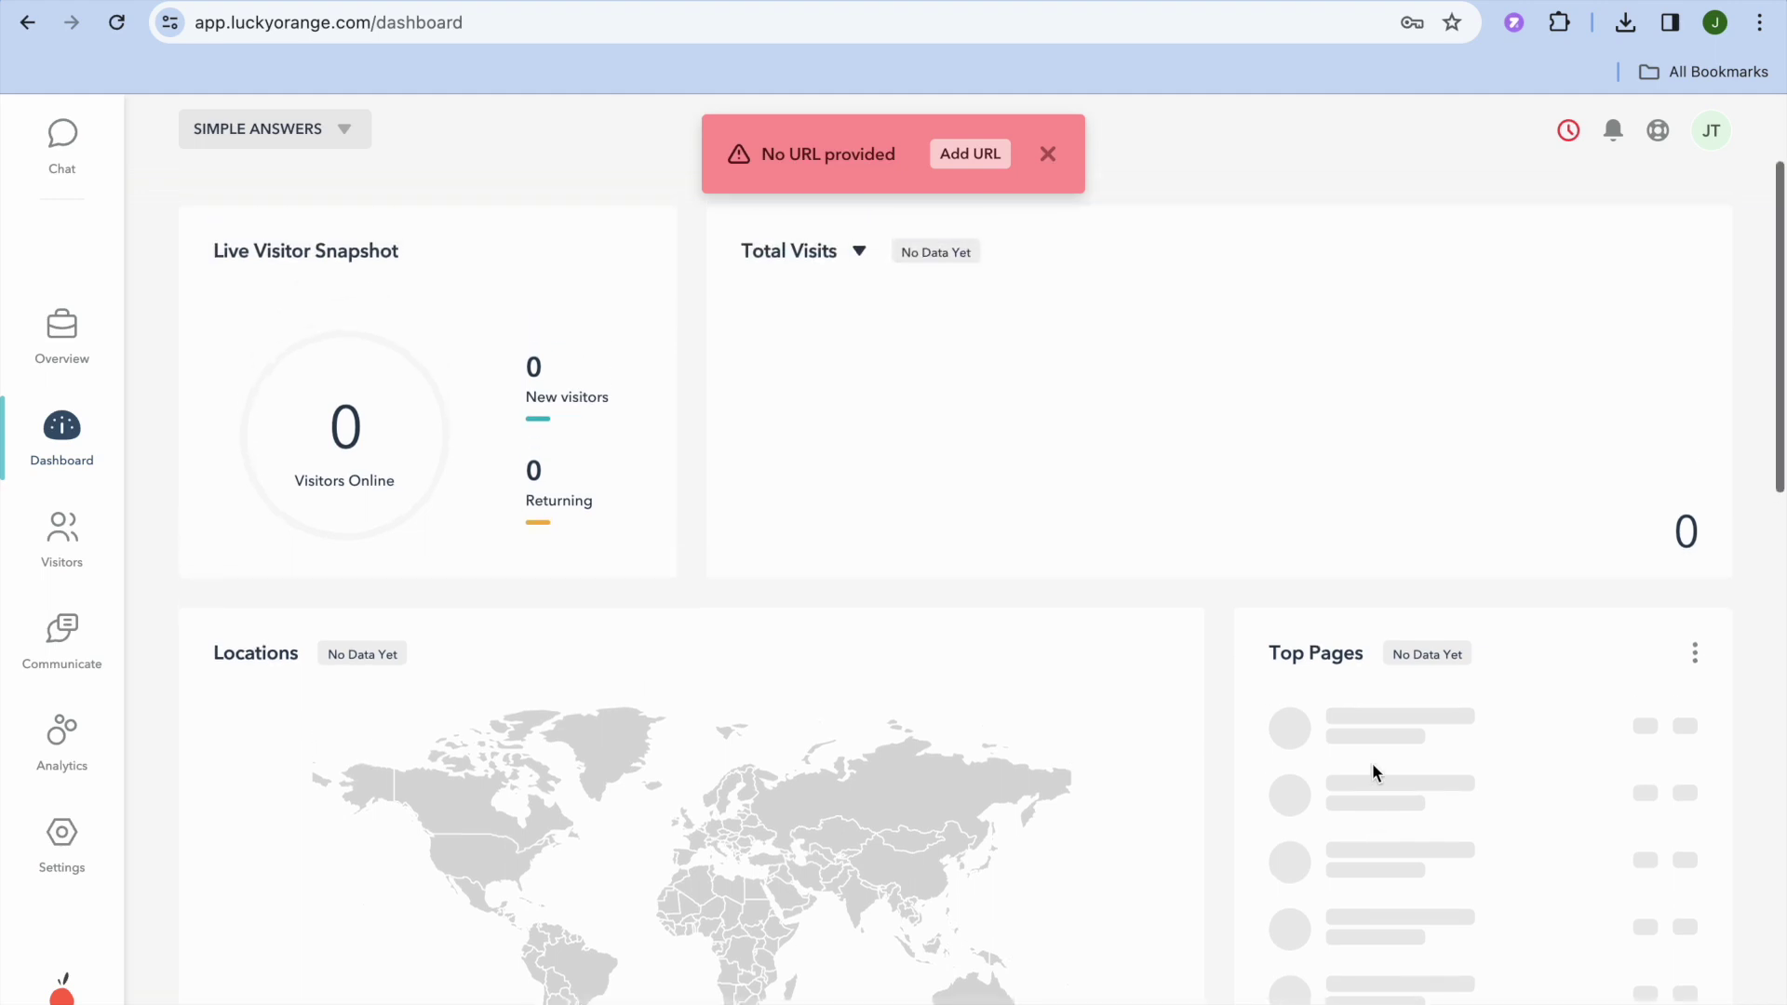
Check the empty Visitors list, dismiss its onboarding prompt and tip, then go to Communicate's Surveys.
click(76, 553)
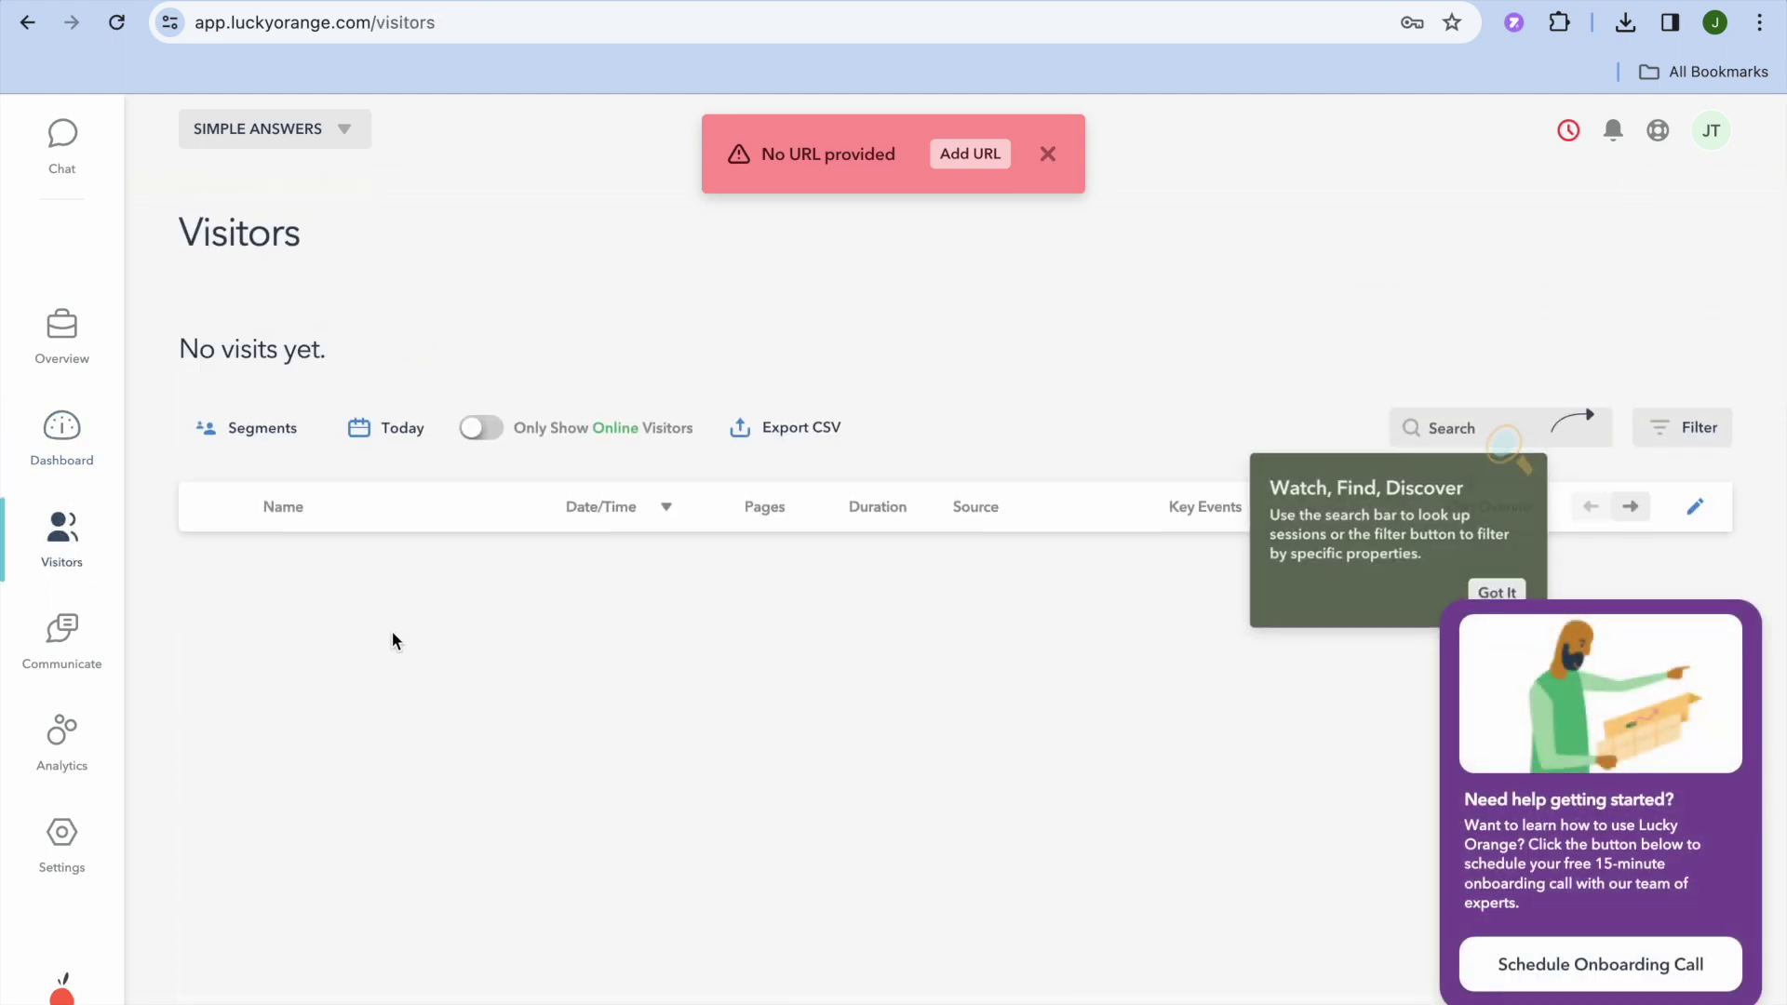
mouse_move(1645, 642)
click(1740, 618)
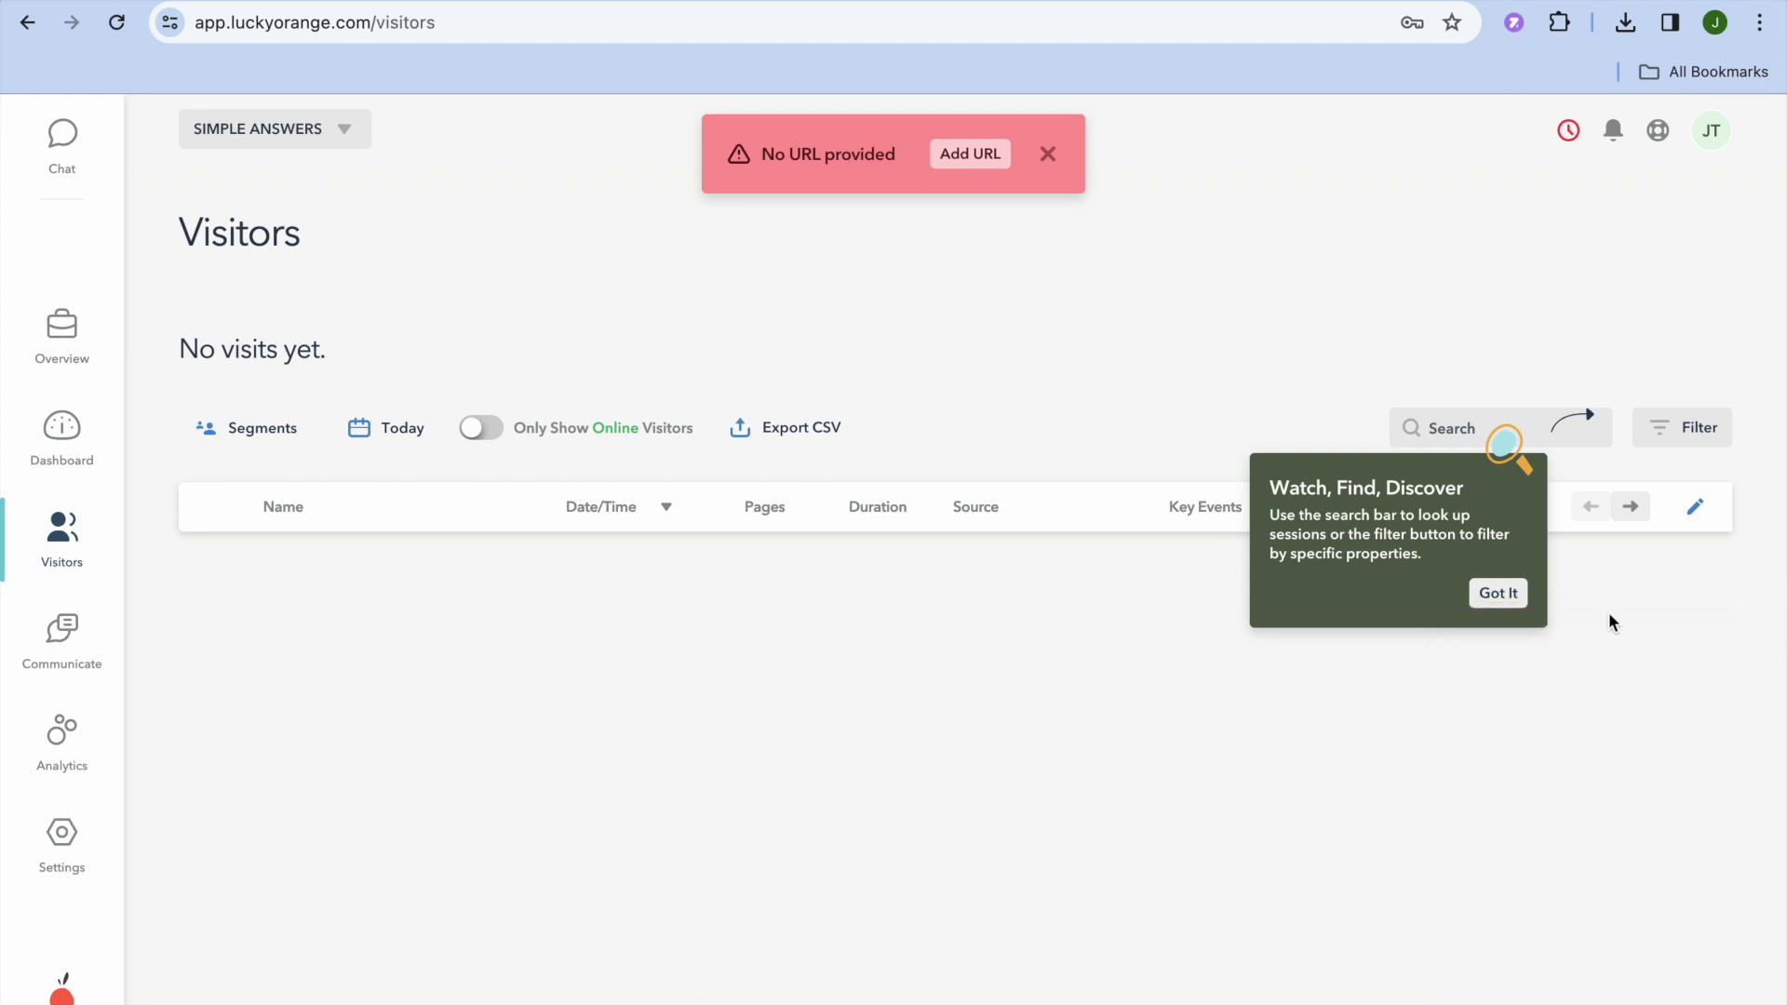
click(1501, 601)
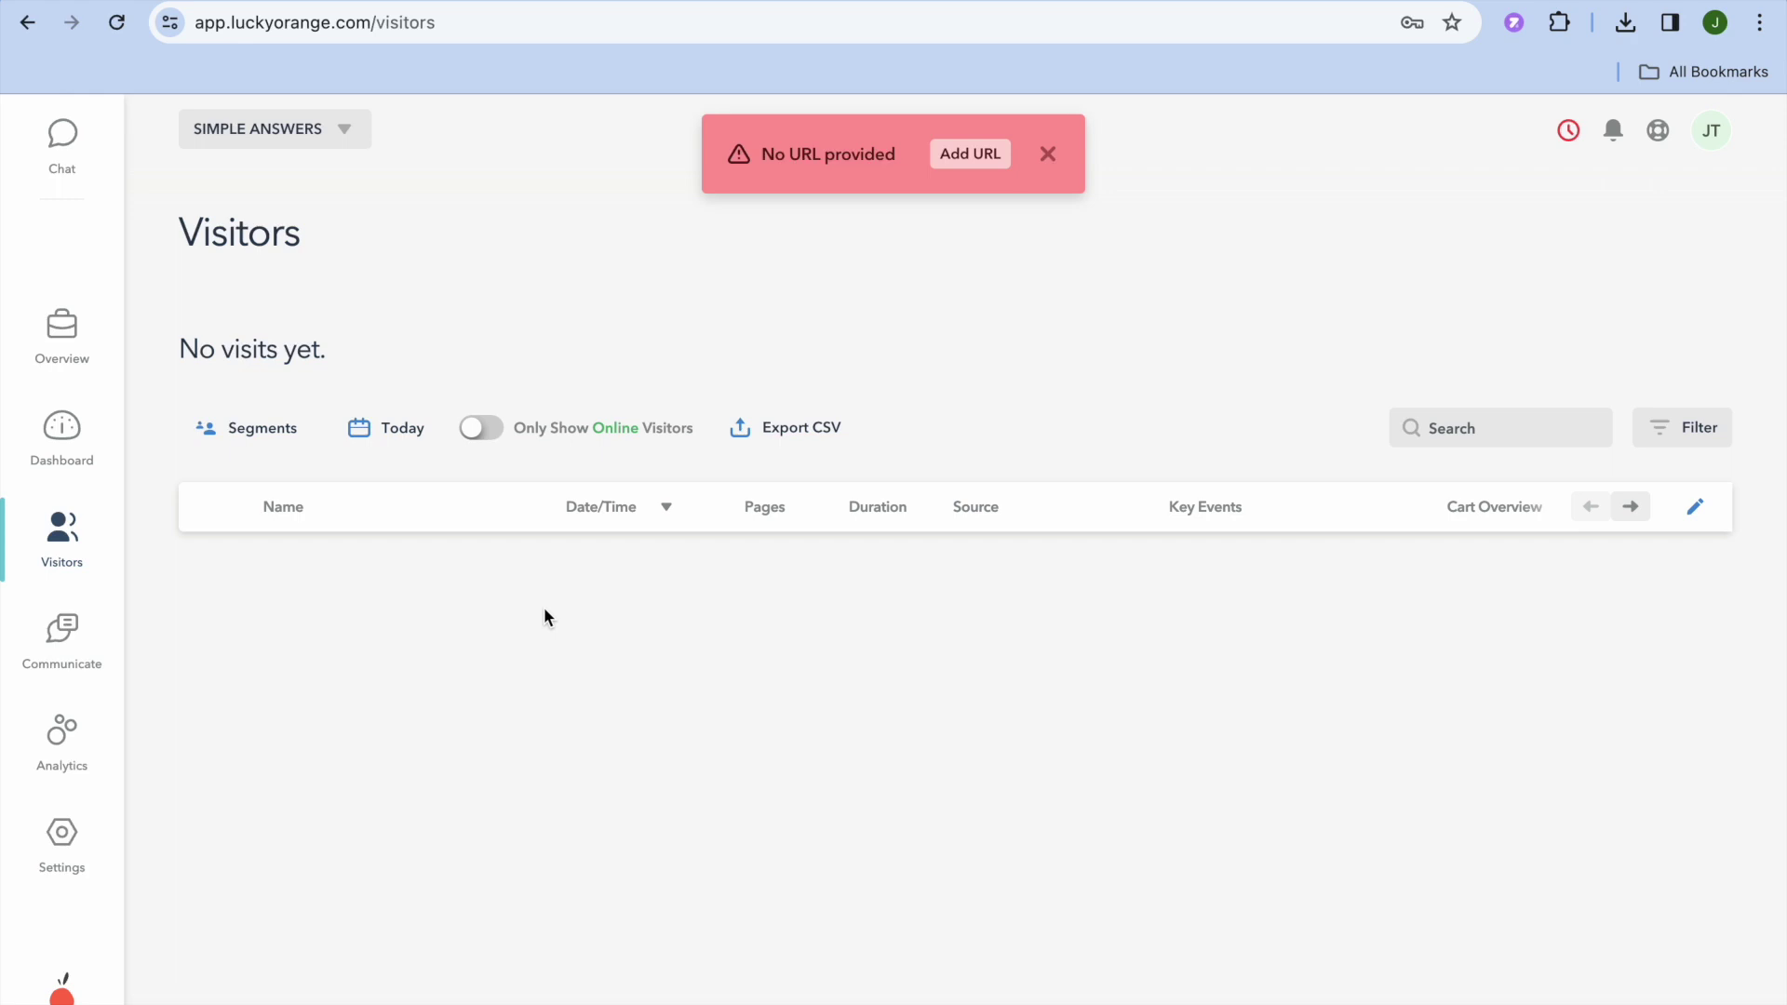
click(93, 642)
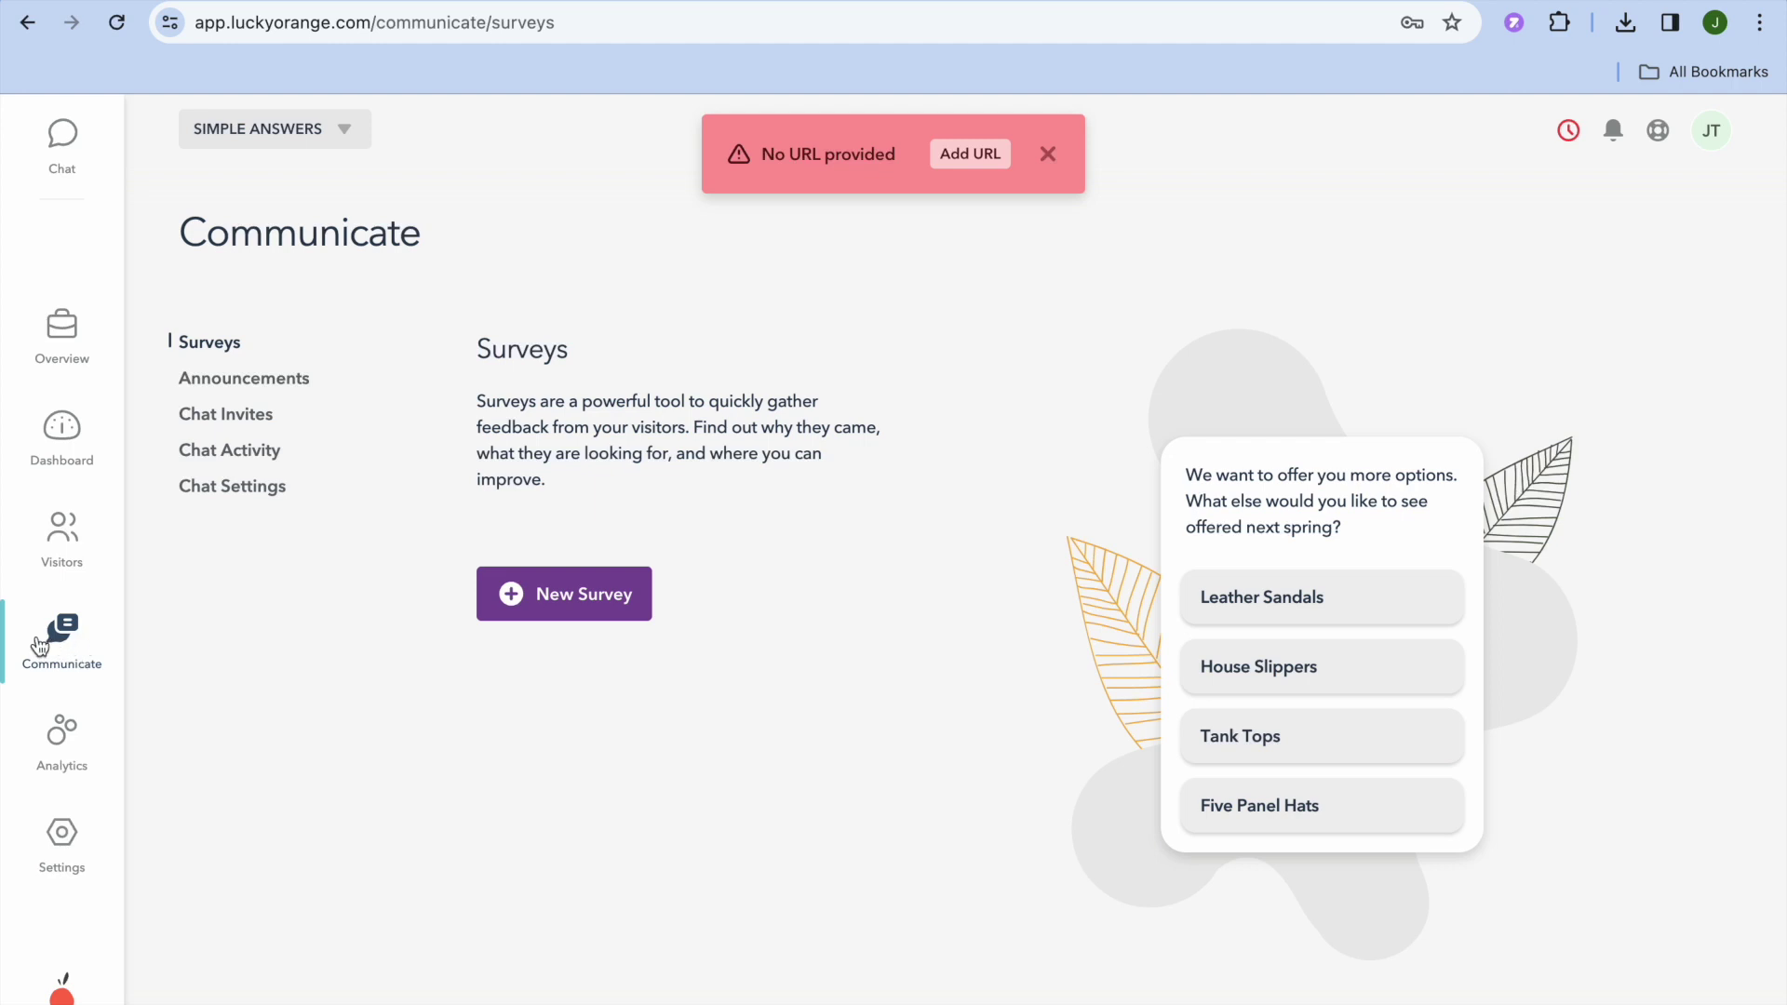
Dismiss the no-URL warning, browse Announcements and Chat Invites, then start a Like or Dislike survey.
click(1050, 155)
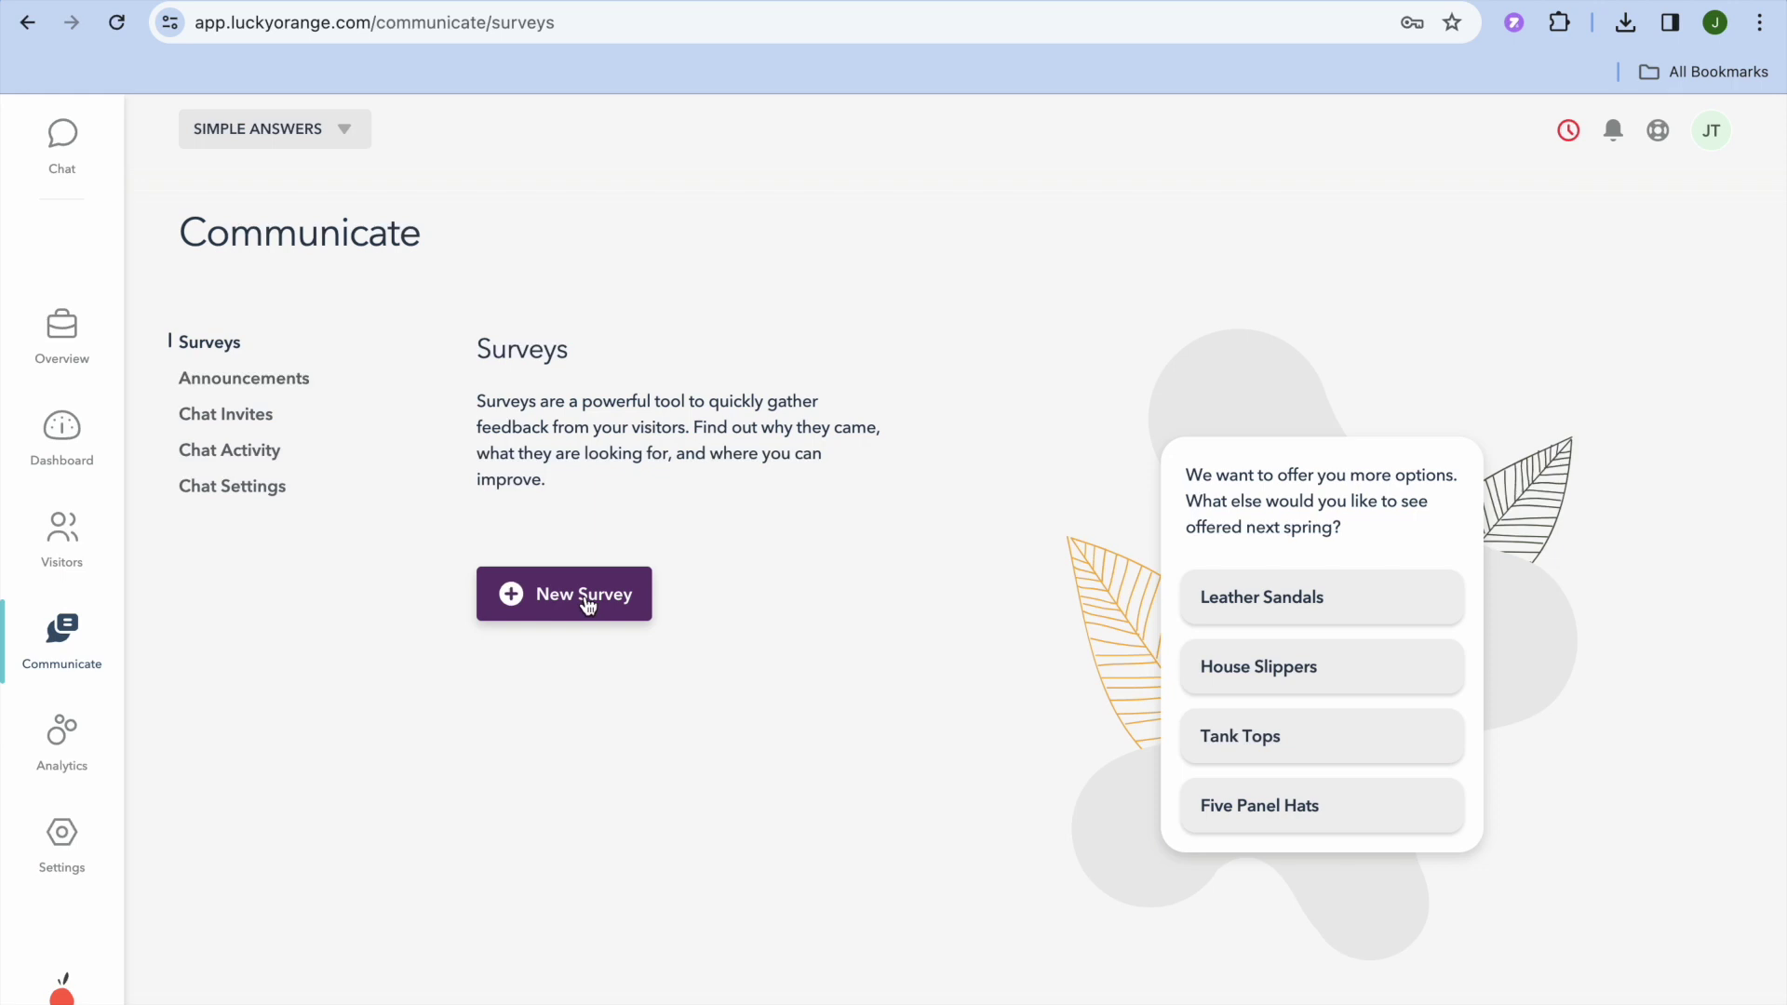
click(286, 384)
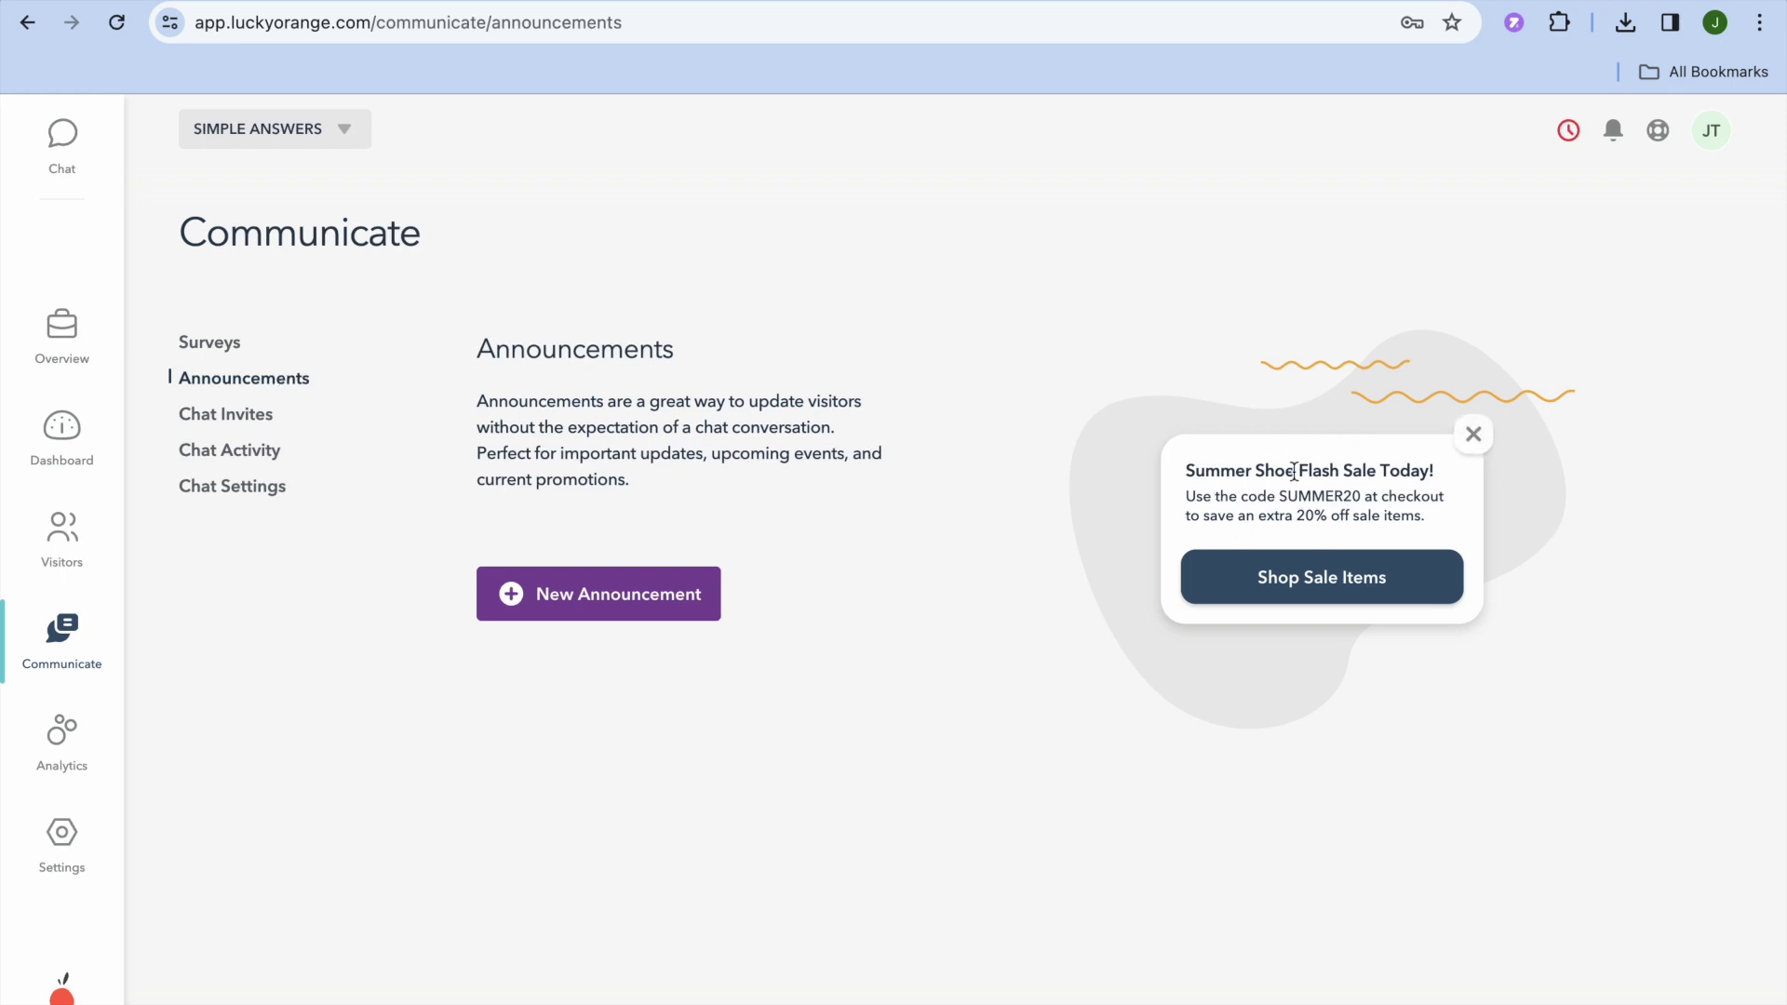
click(250, 428)
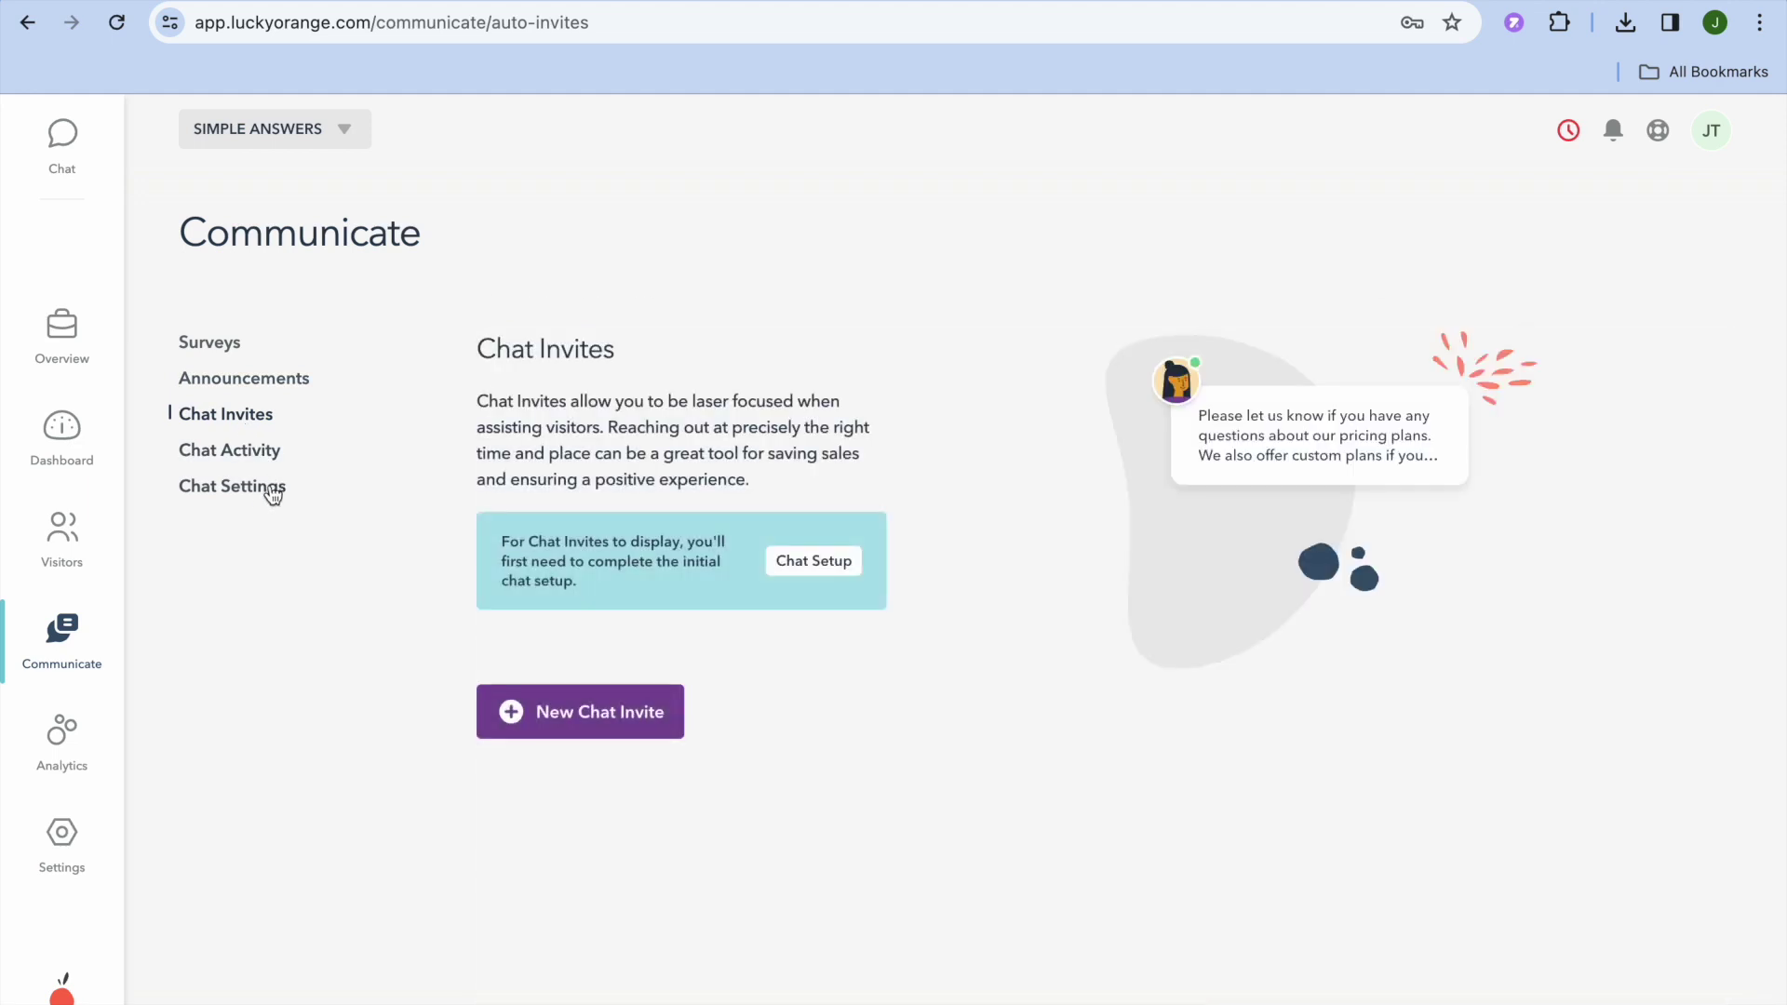
click(235, 347)
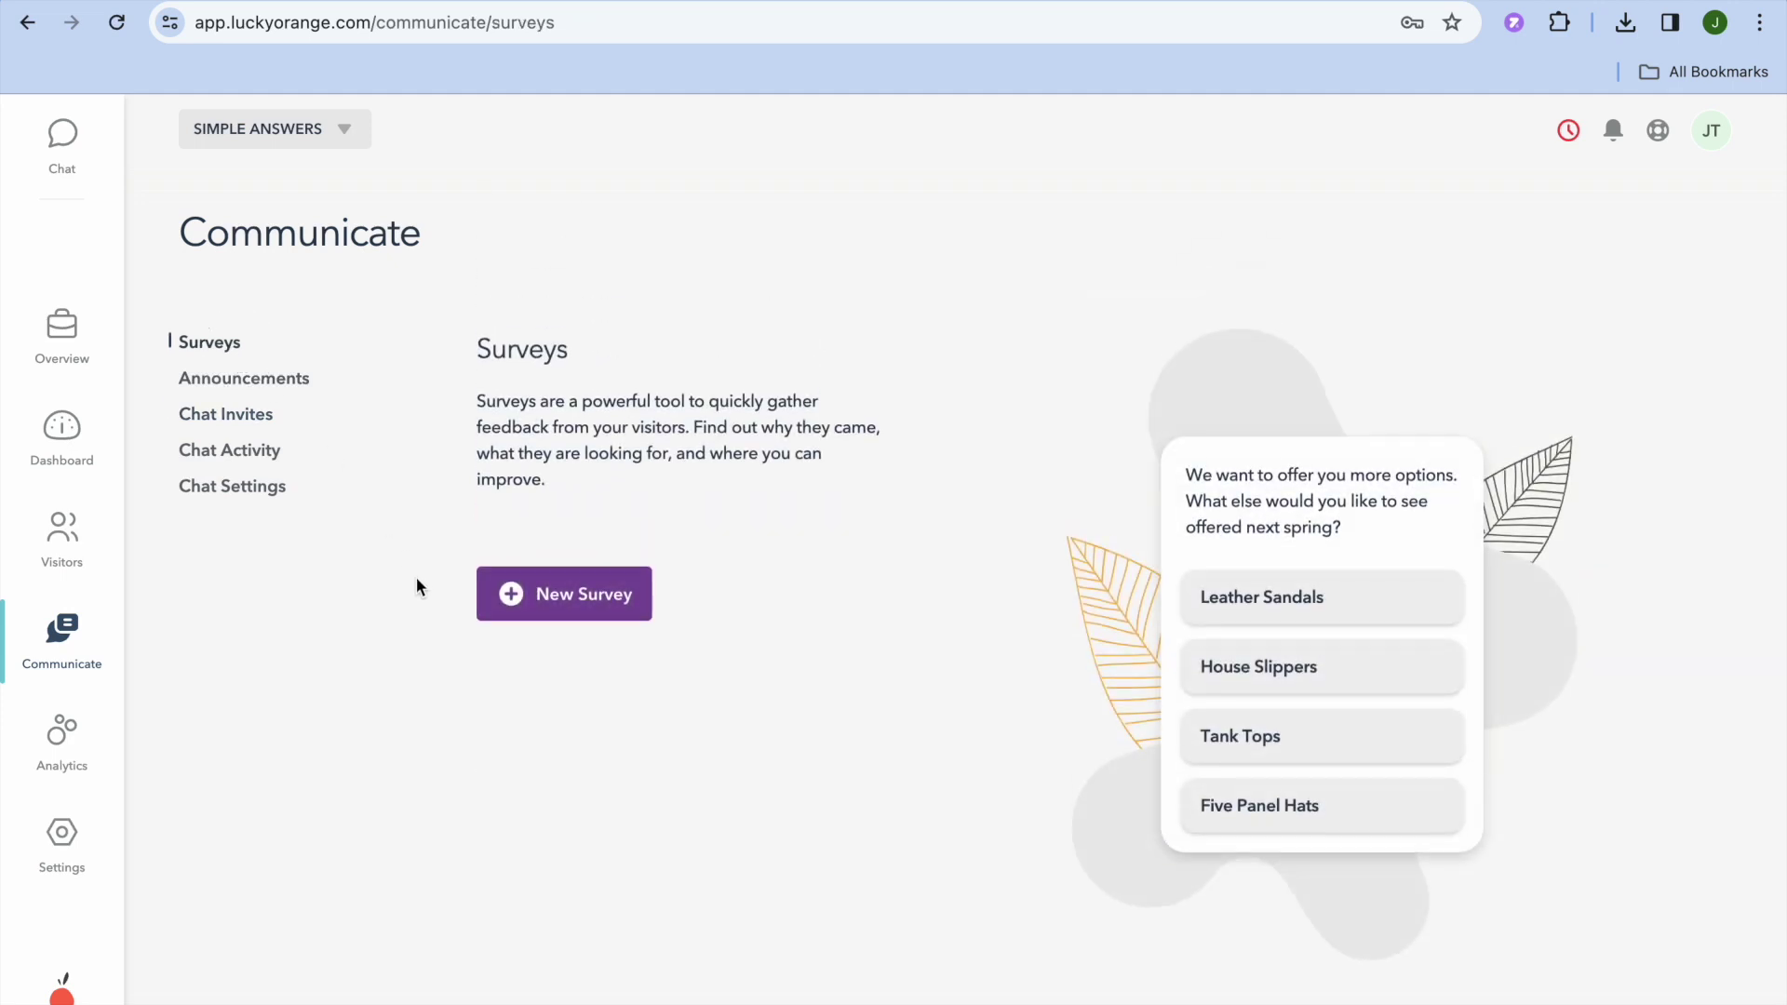
click(567, 615)
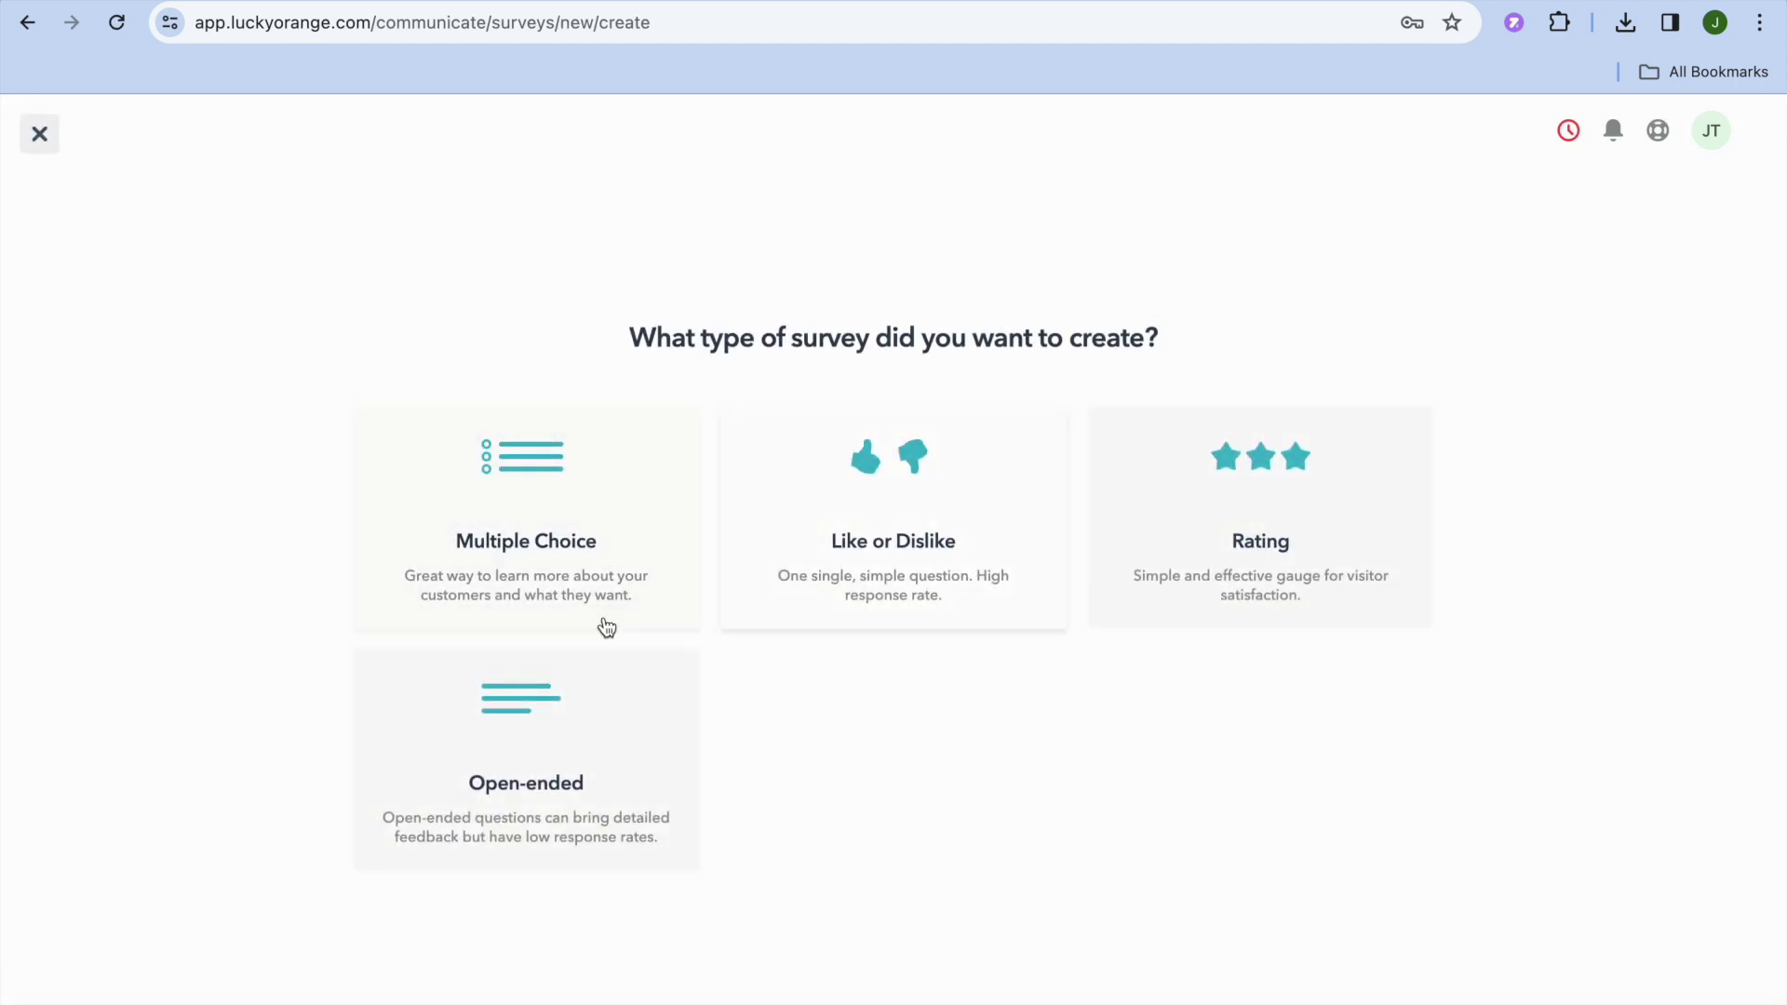
click(926, 538)
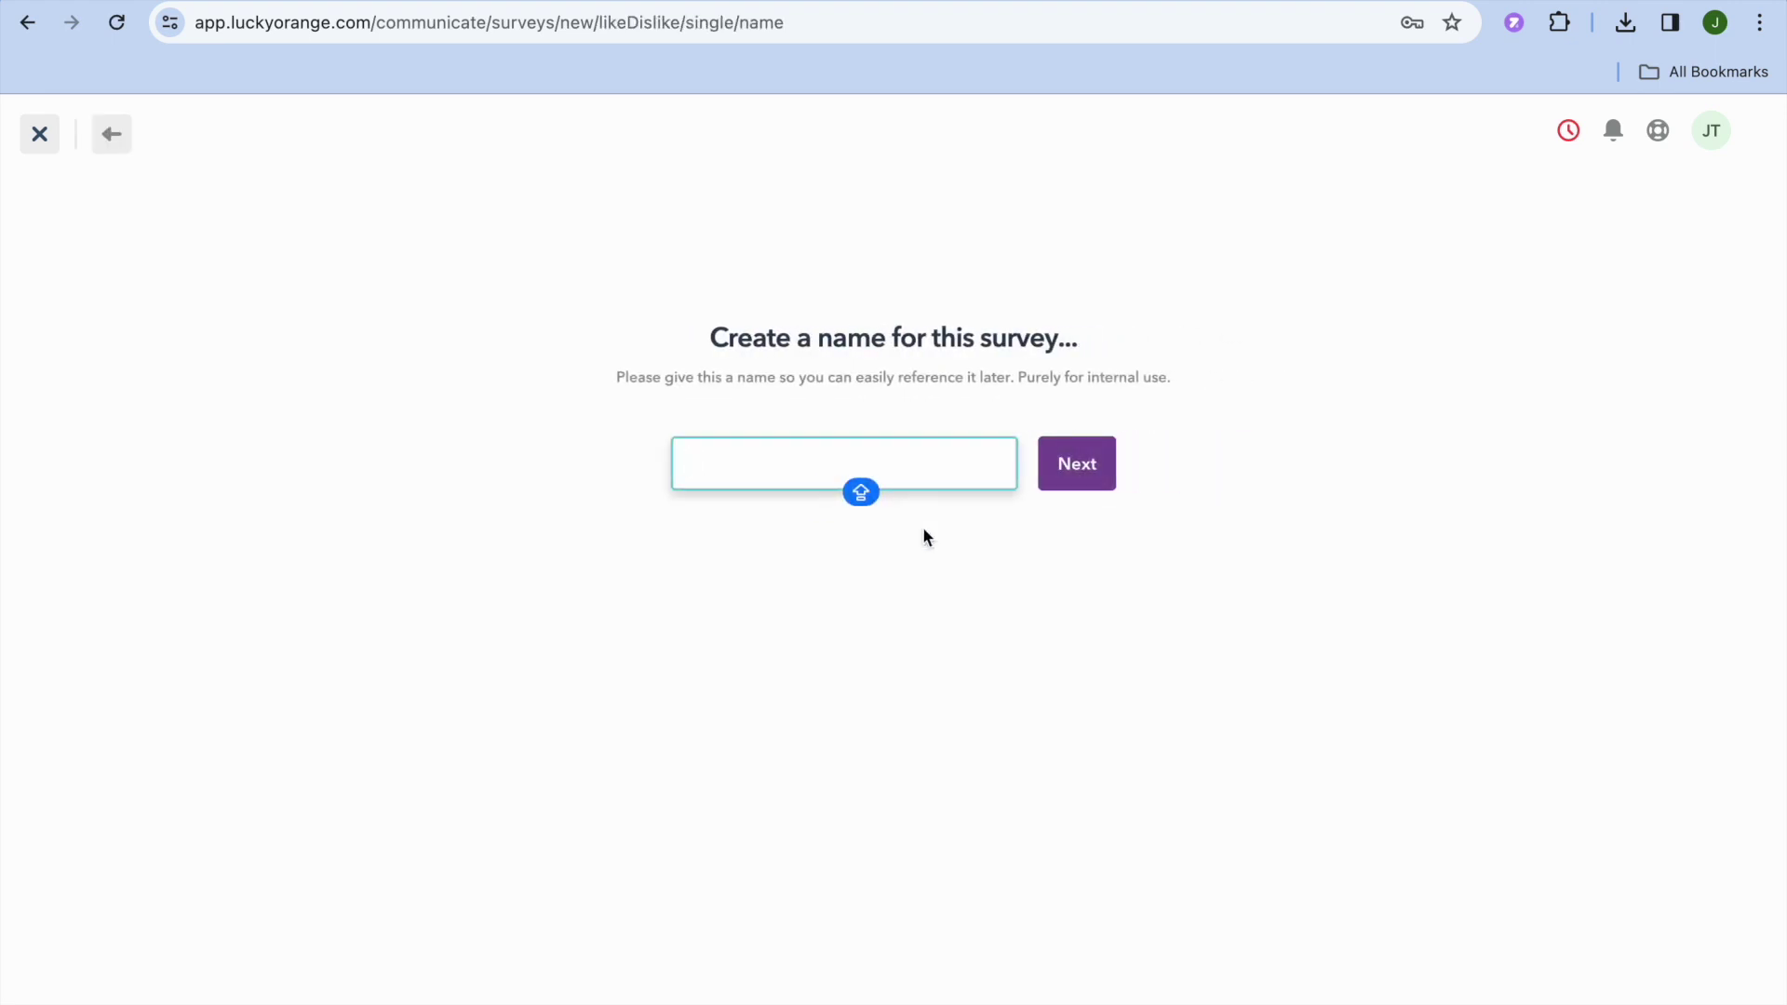
Name the survey 'TEST SURVEY' and enter the capitalised question 'HOW WAS YOUR EXPERIENCE SHOPPING ON OUR STORE?'.
text(TEST SURVEY)
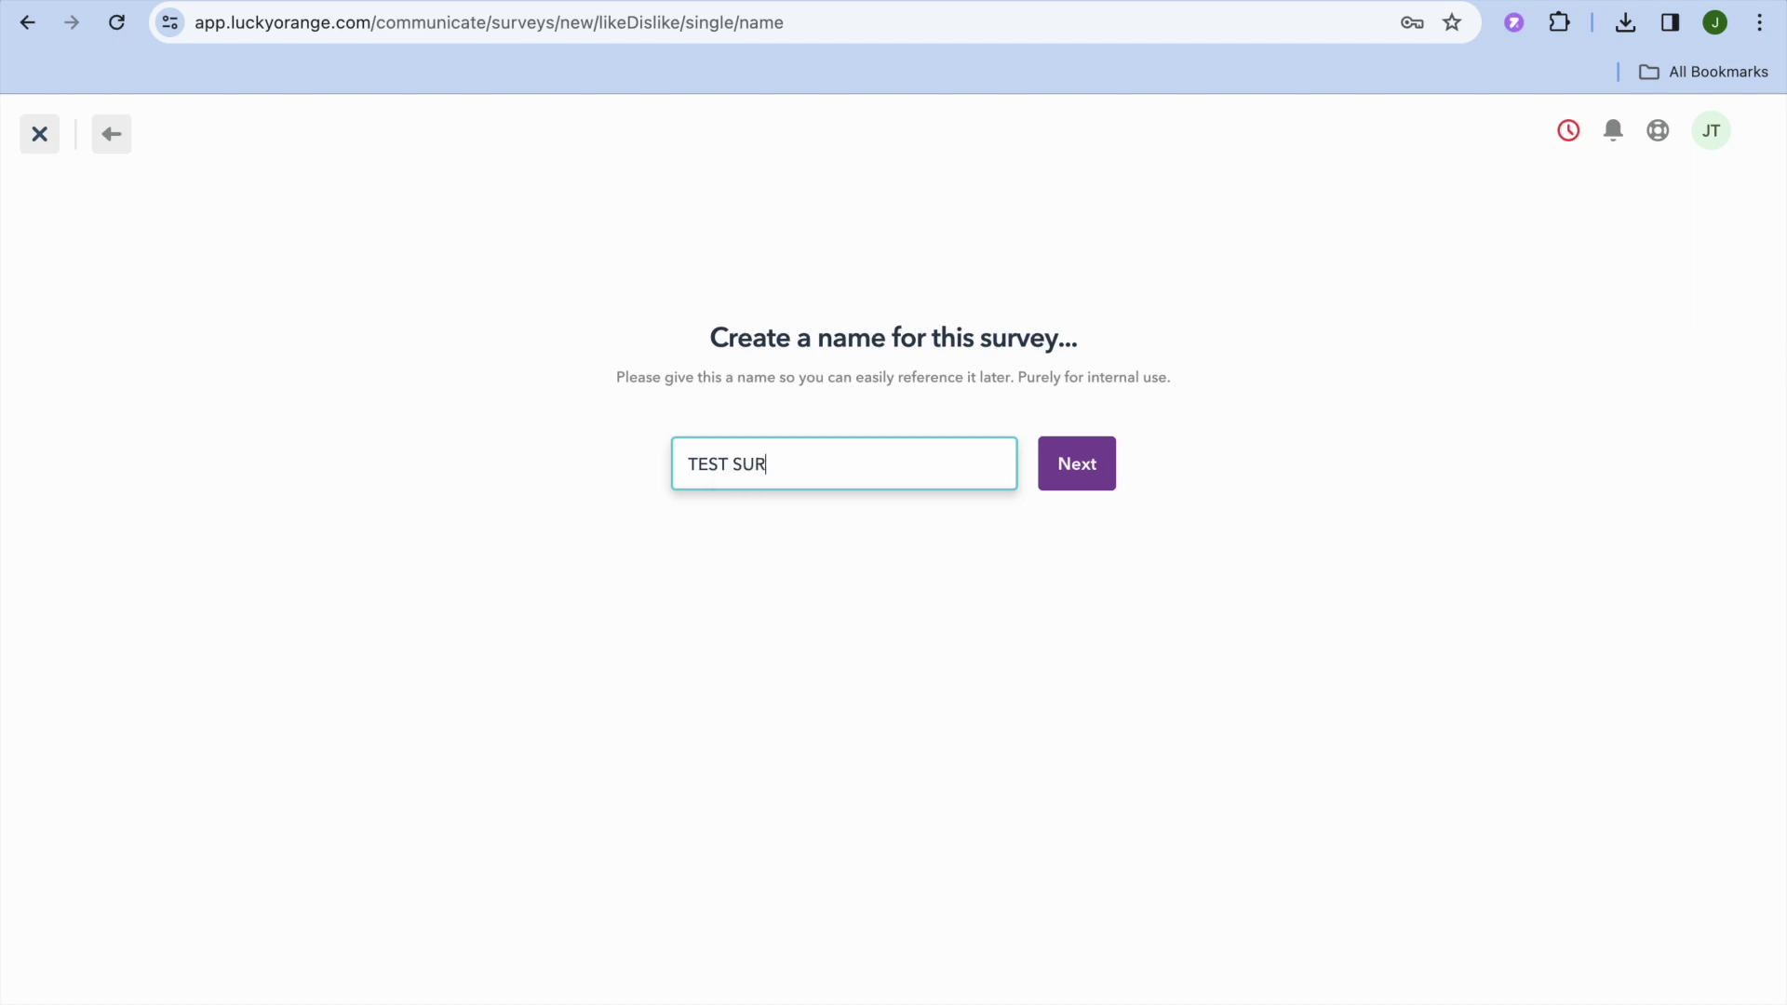
click(1071, 462)
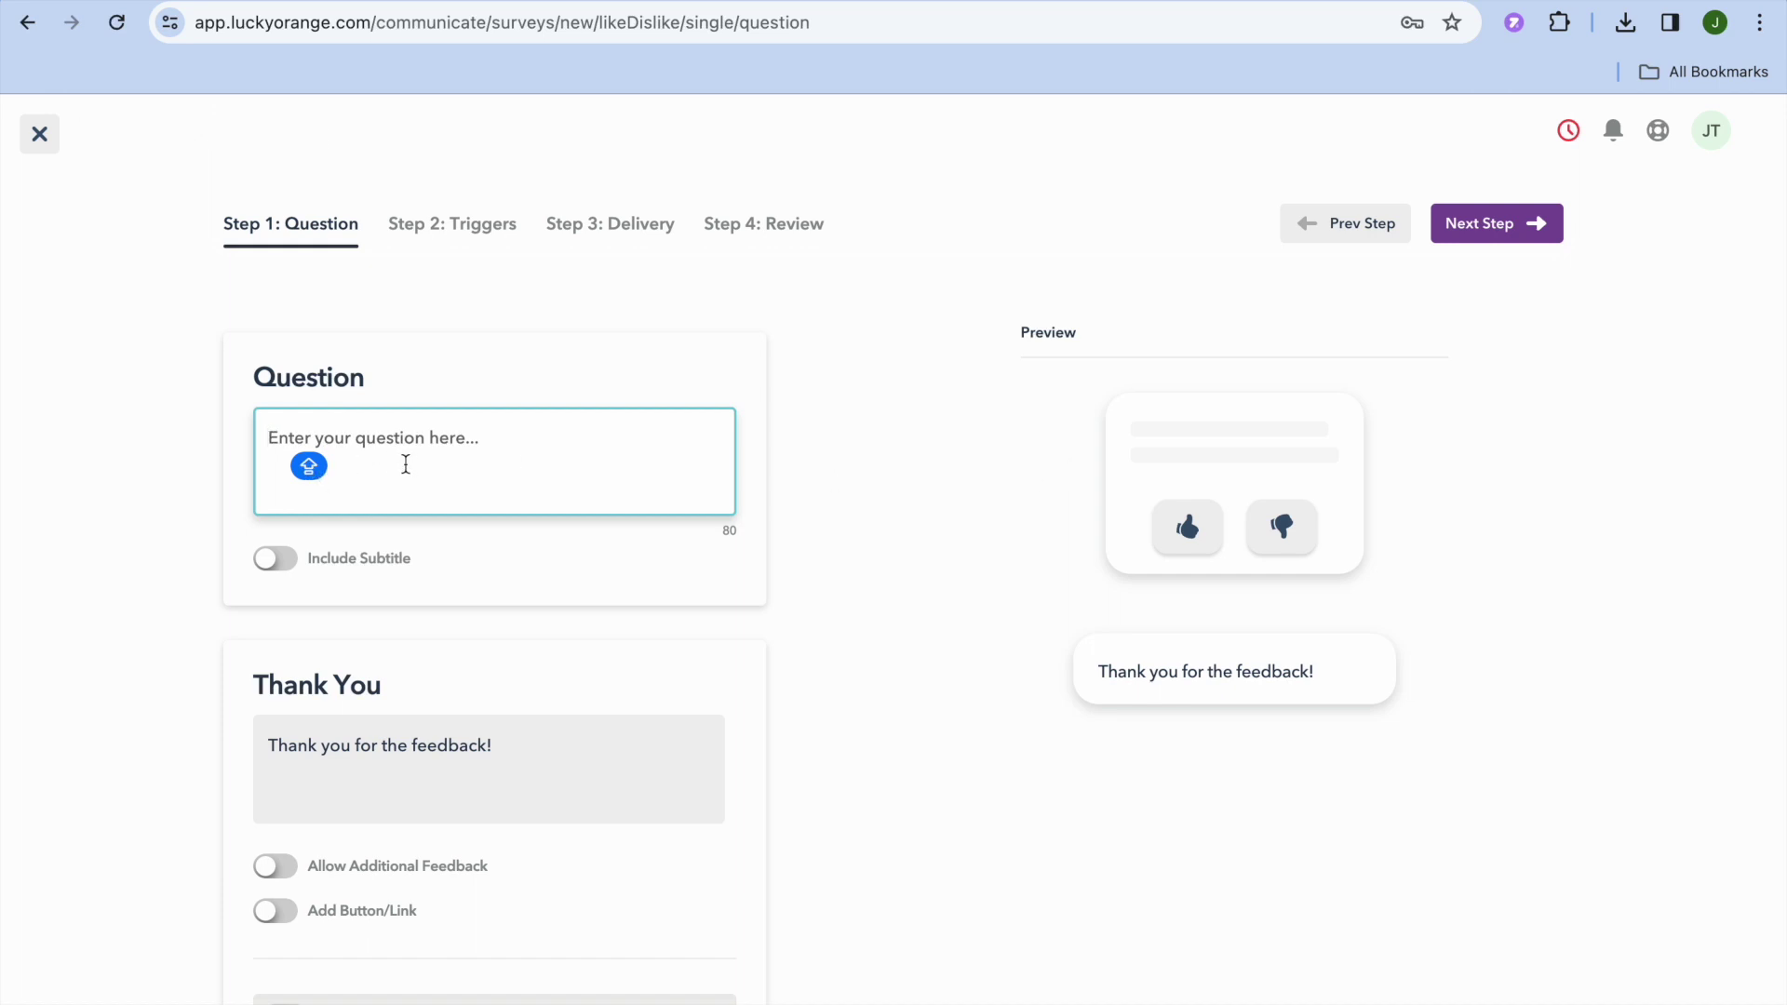
text(WH)
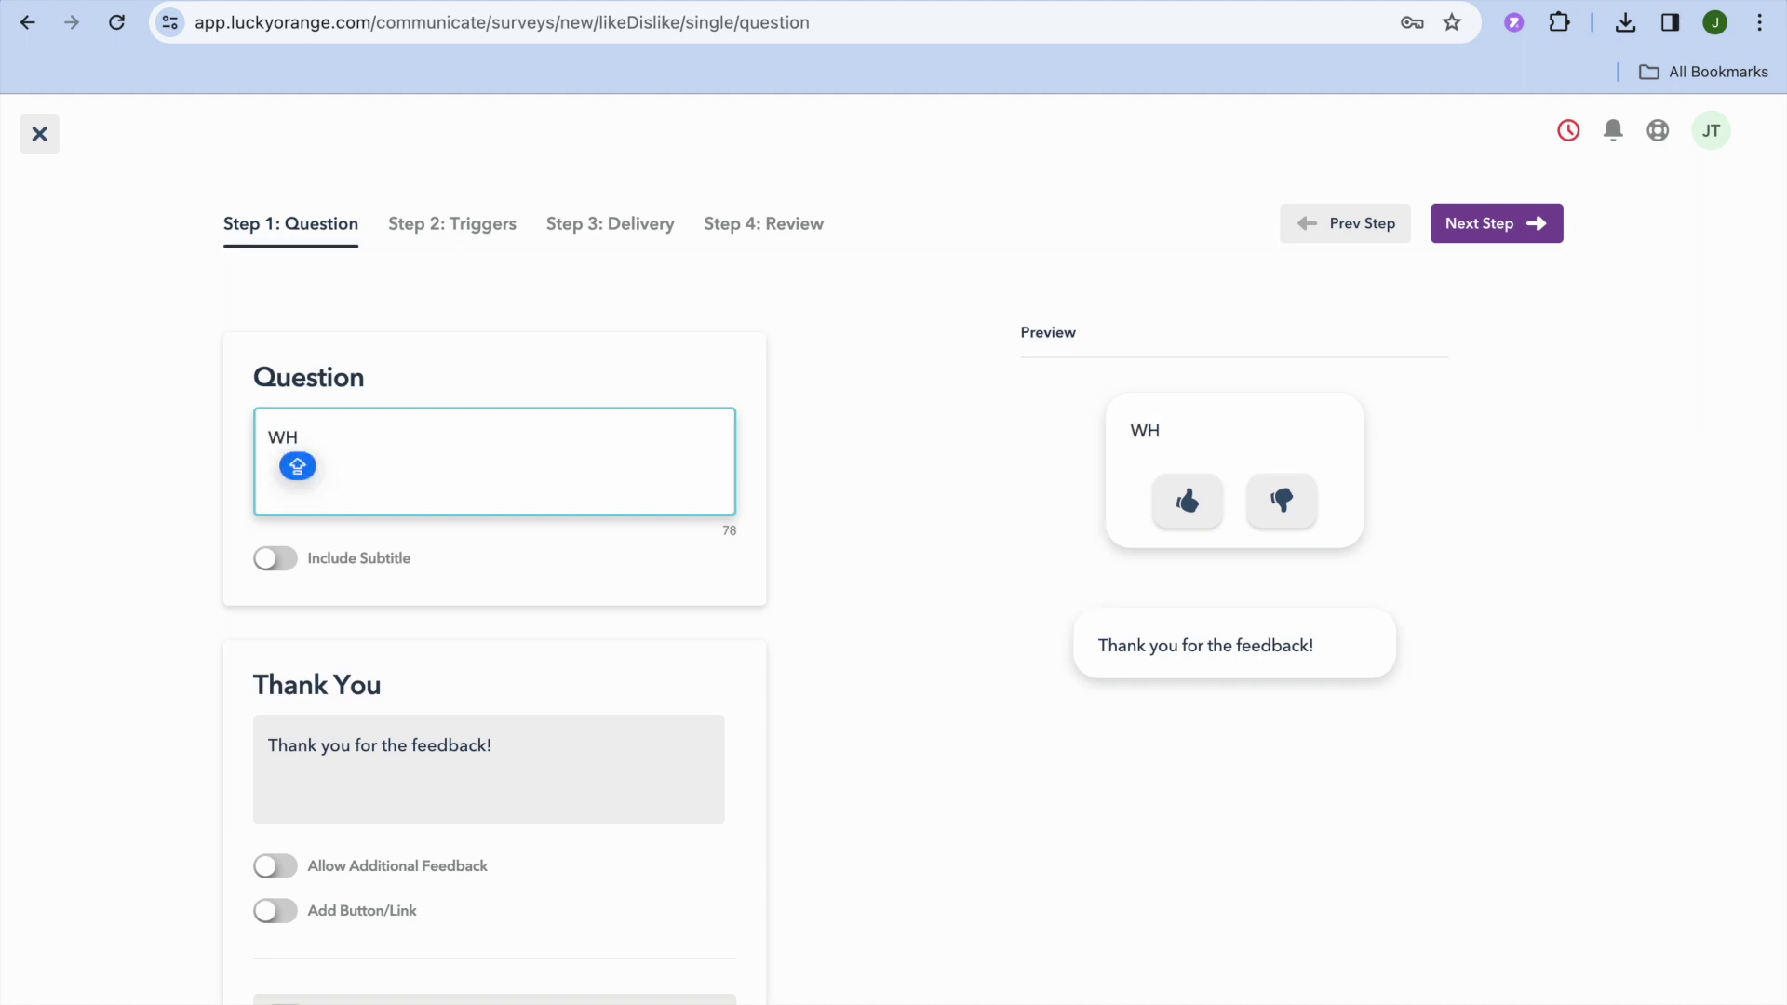
key(BackSpace)
key(BackSpace)
key(Caps_Lock)
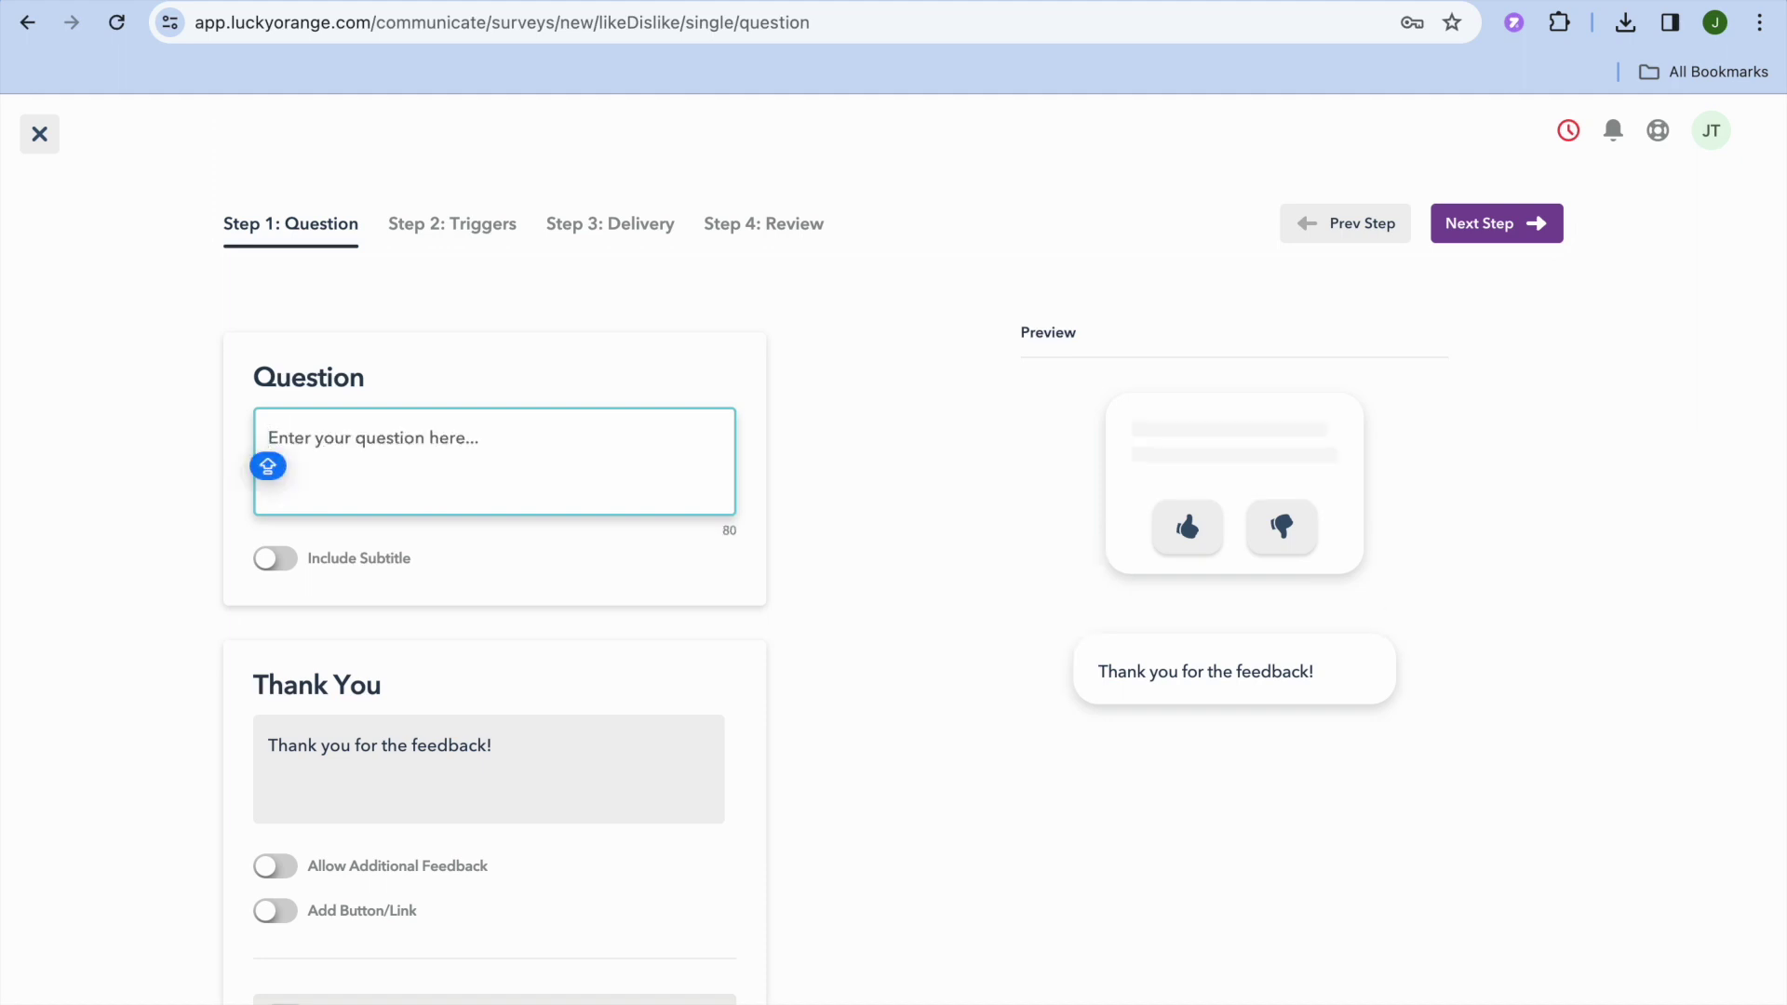
text(HOW WAS YOUR EXPERIENCE SHOPPING ON OUR STORE?)
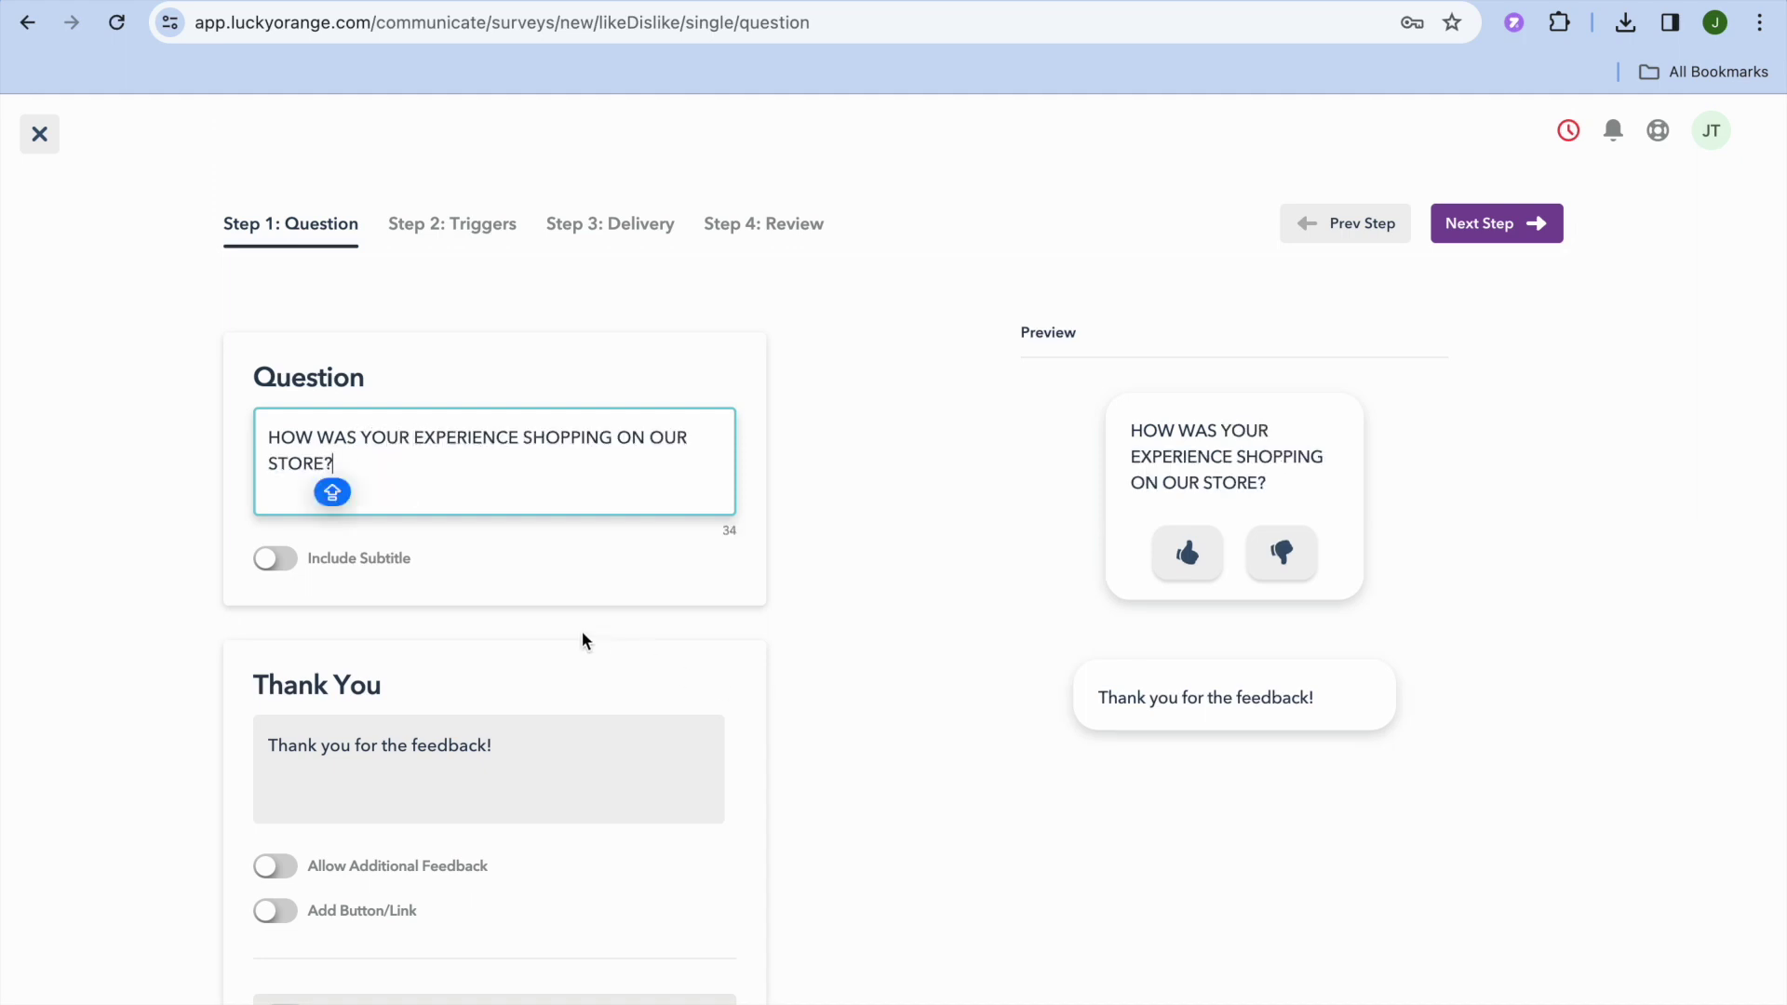
click(777, 684)
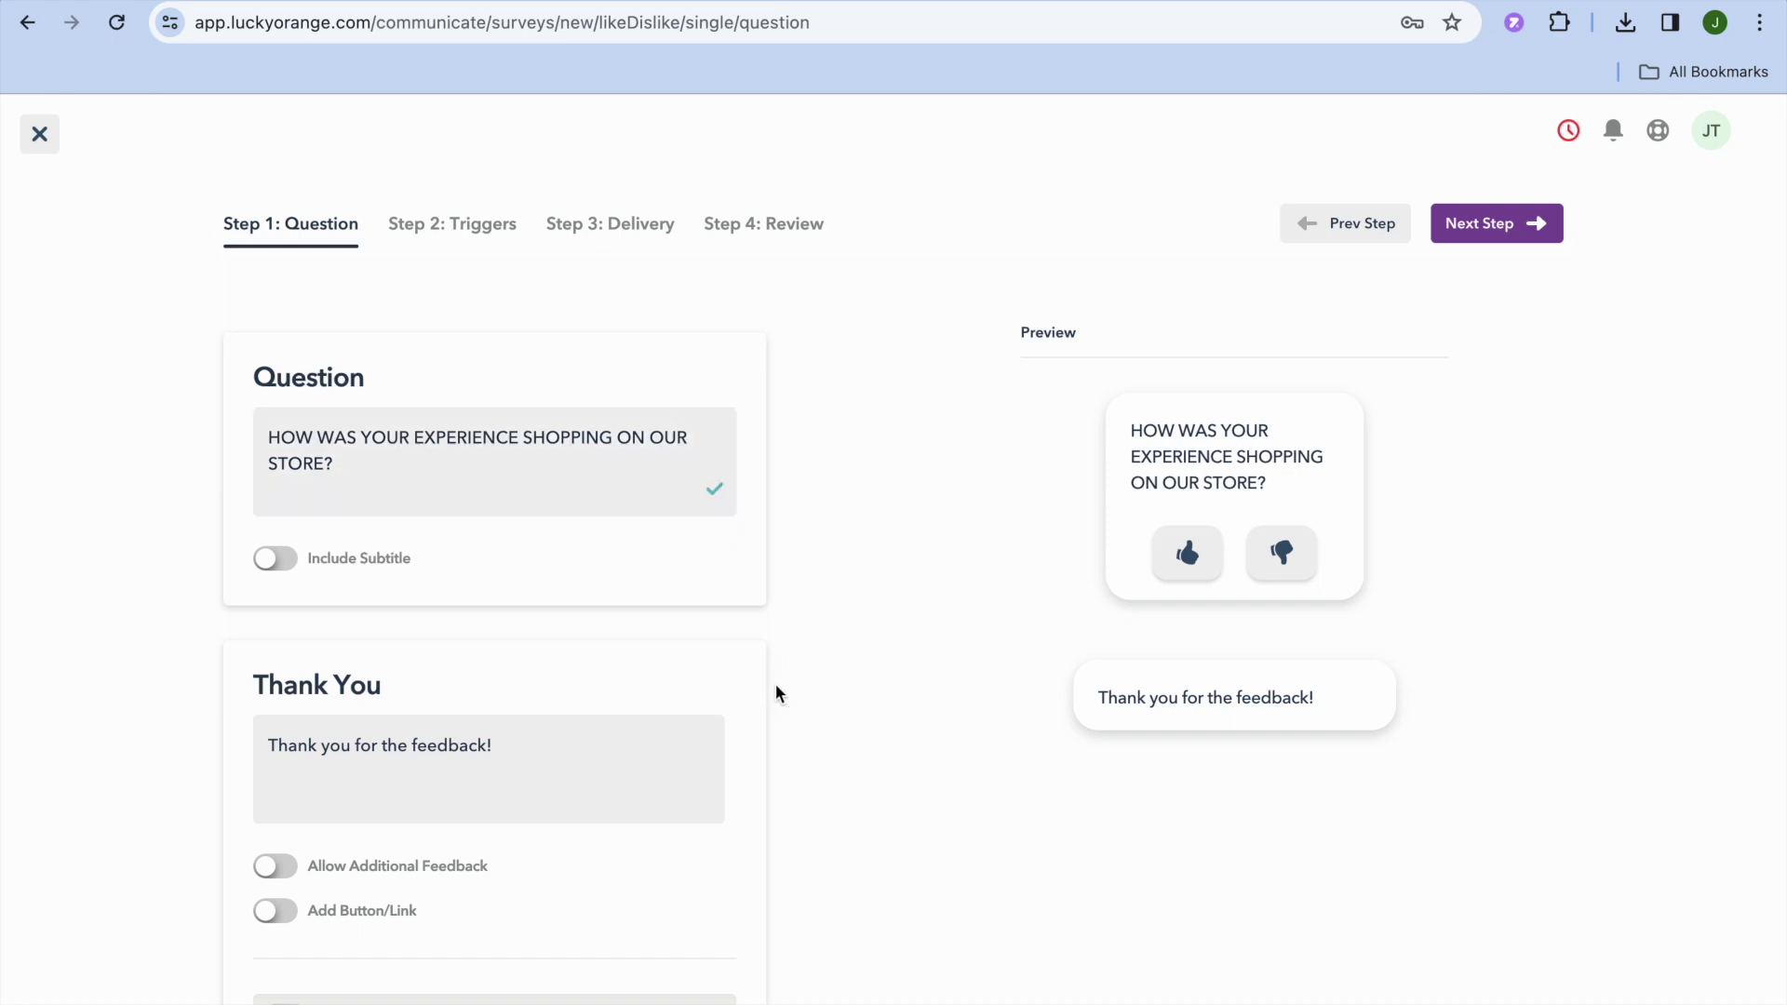
Keep the default triggers and ongoing delivery for TEST SURVEY, review it, and launch it.
click(1495, 233)
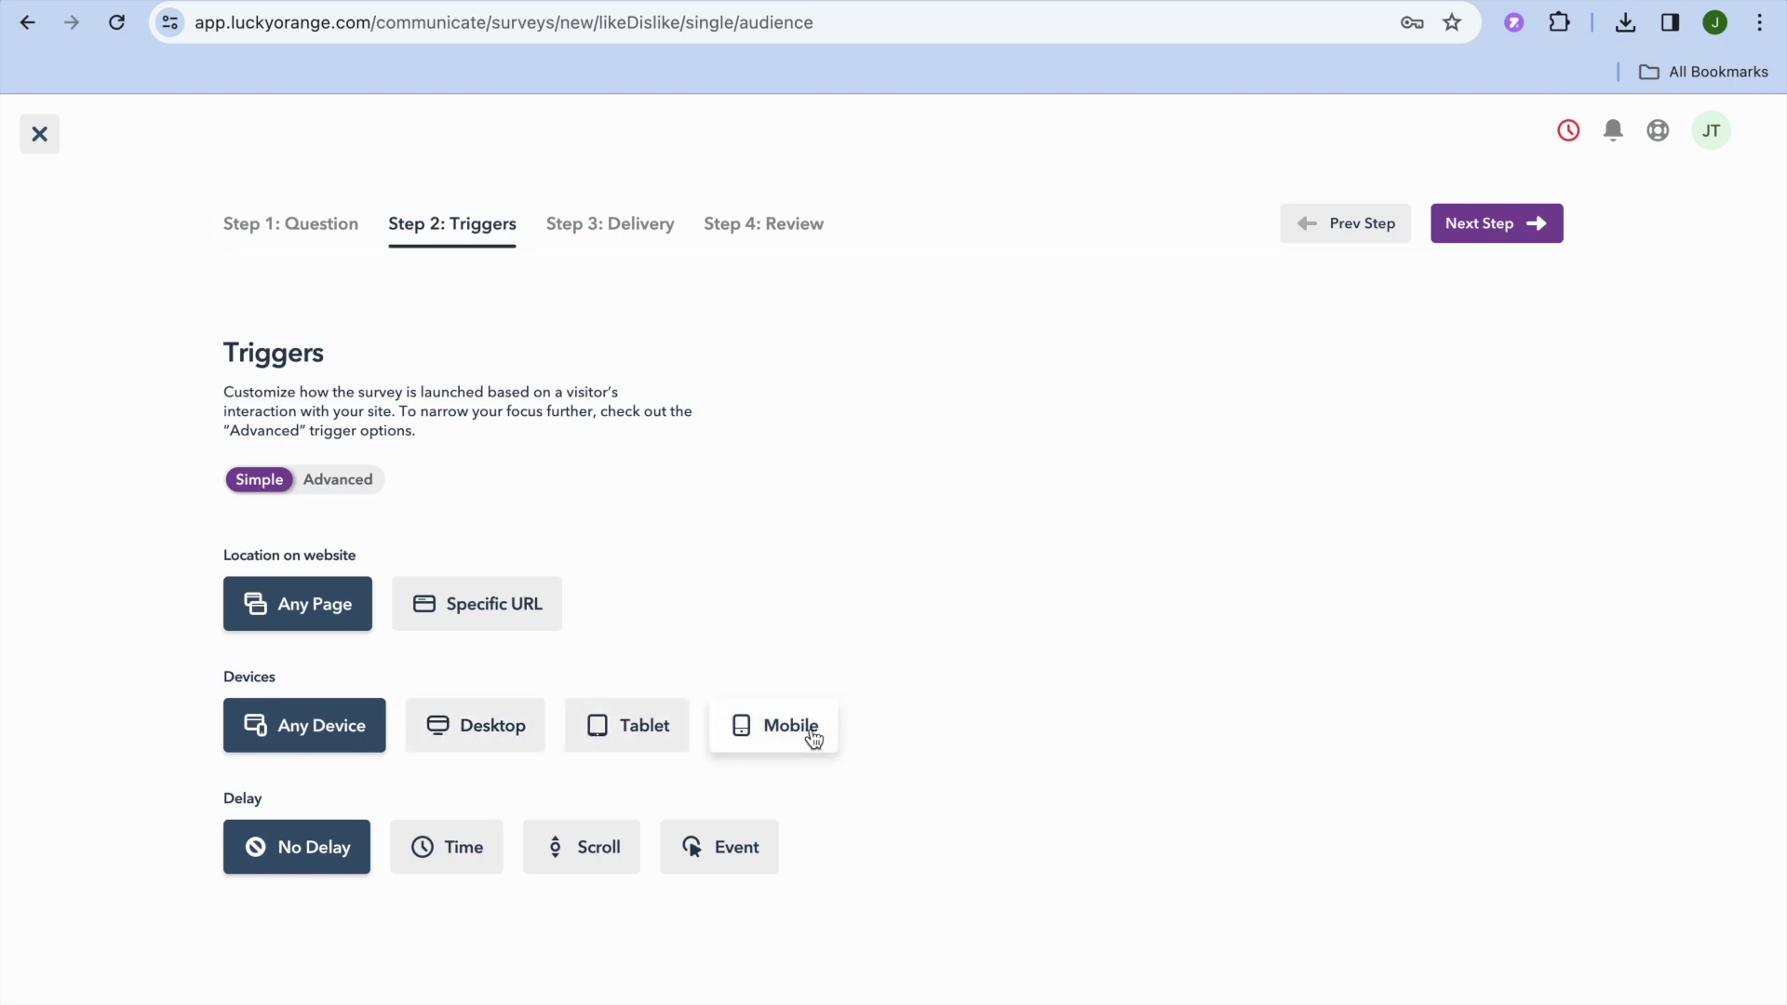
click(1493, 234)
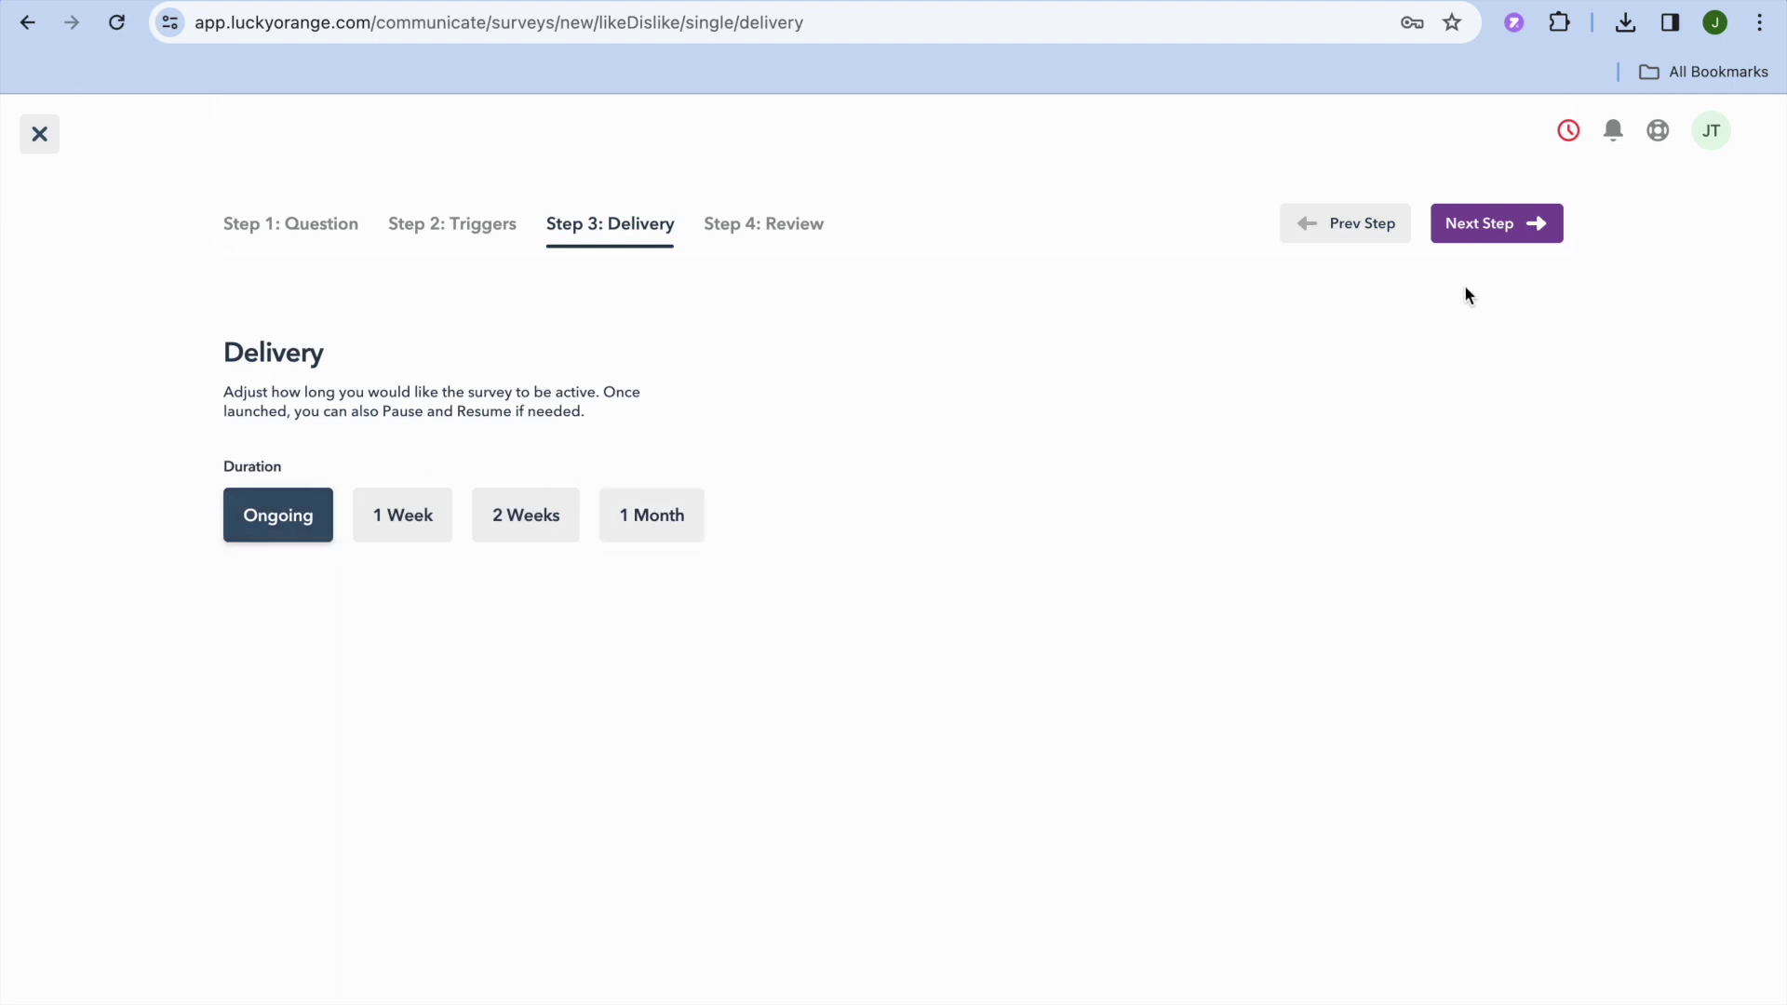
click(1493, 230)
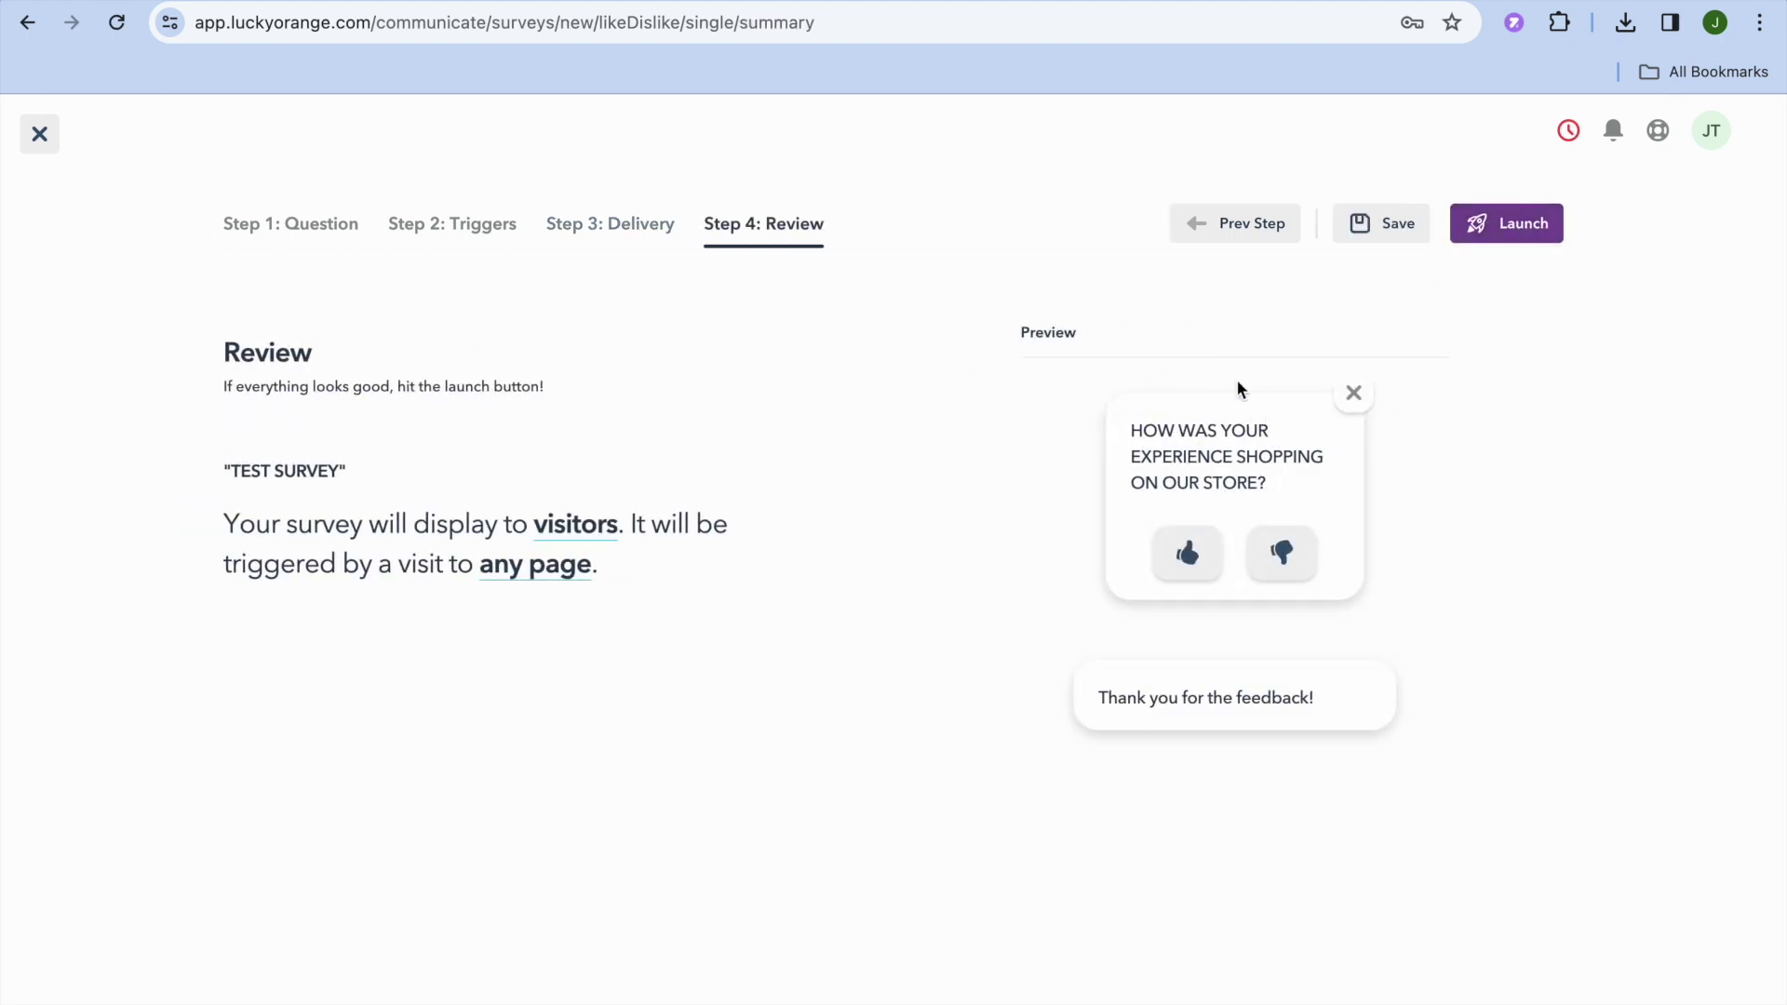
mouse_move(1231, 450)
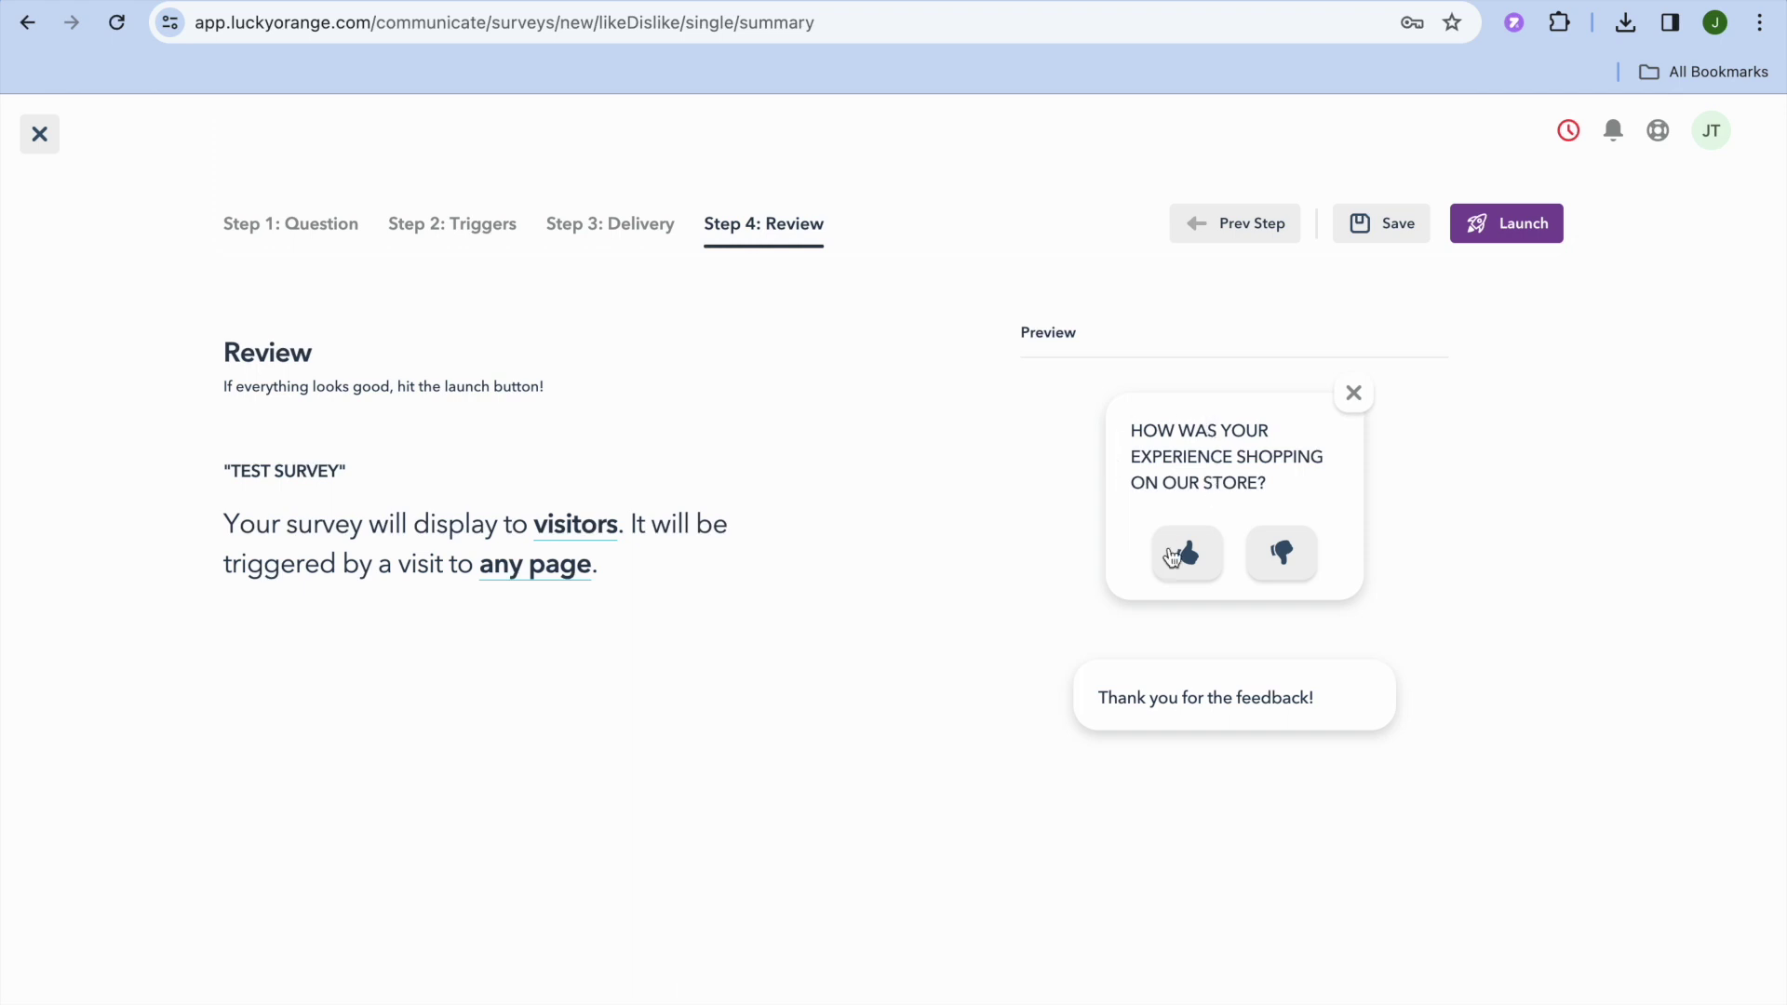
click(1495, 227)
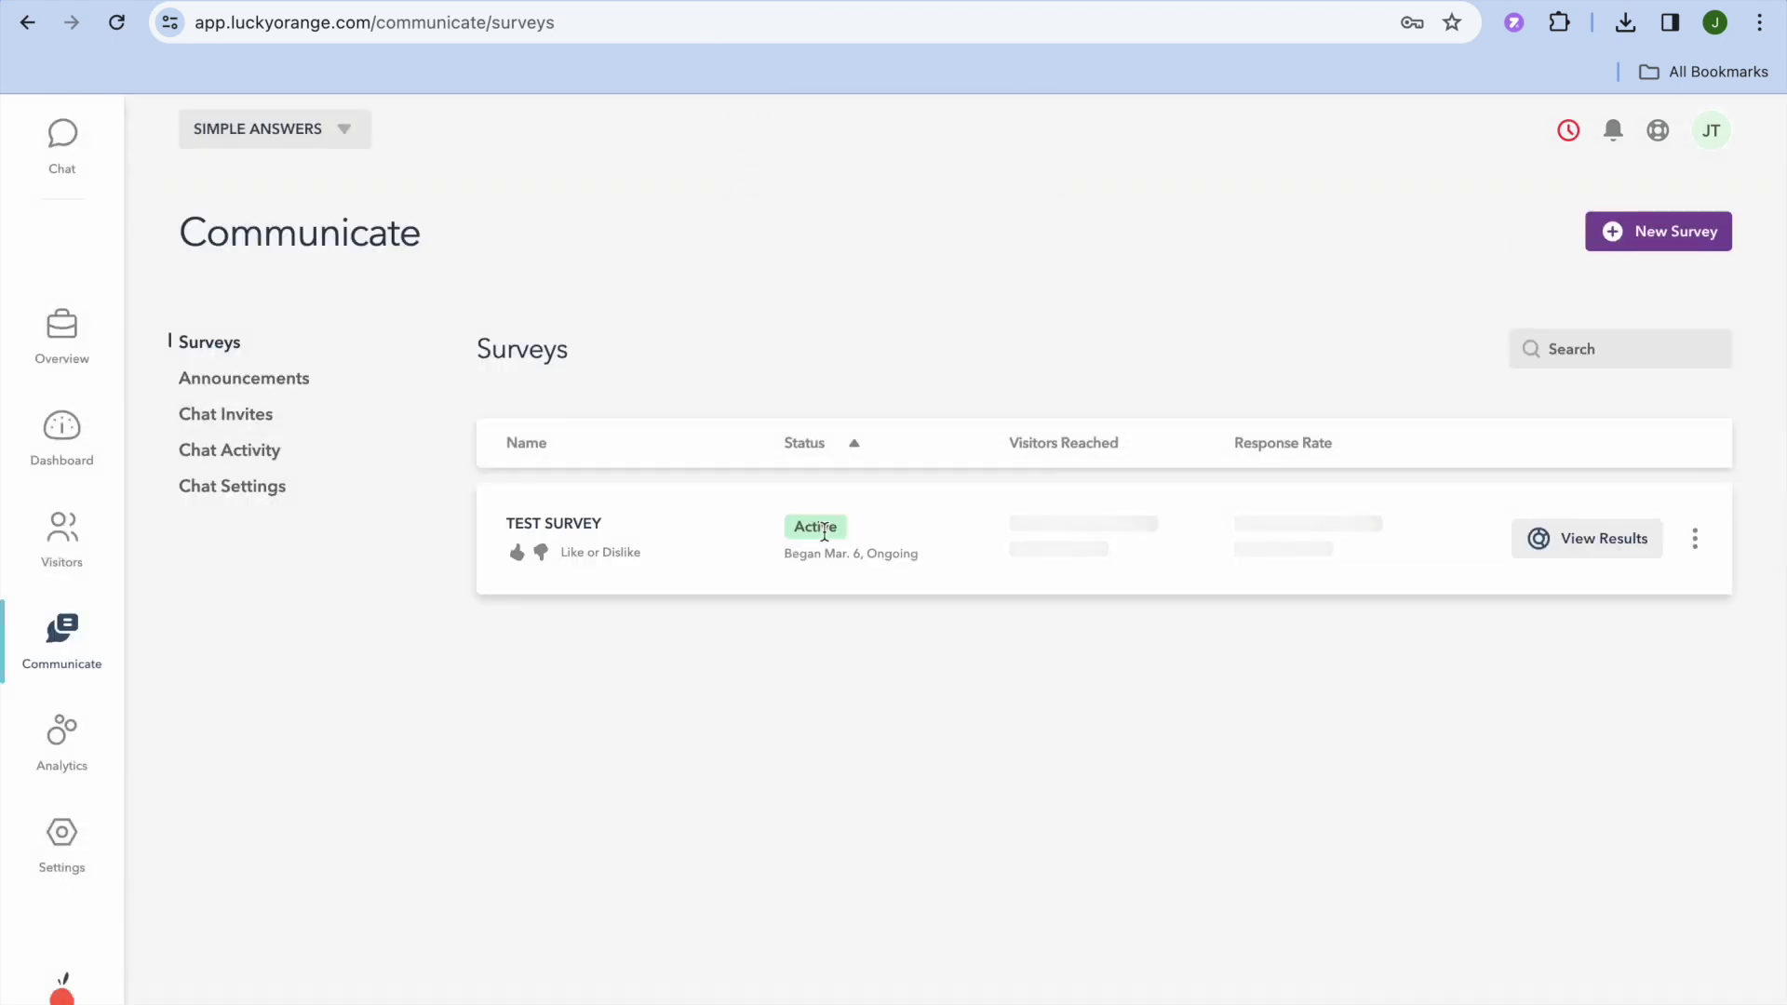
Check TEST SURVEY's actions menu, then go to Analytics and view Form Analytics.
click(1696, 545)
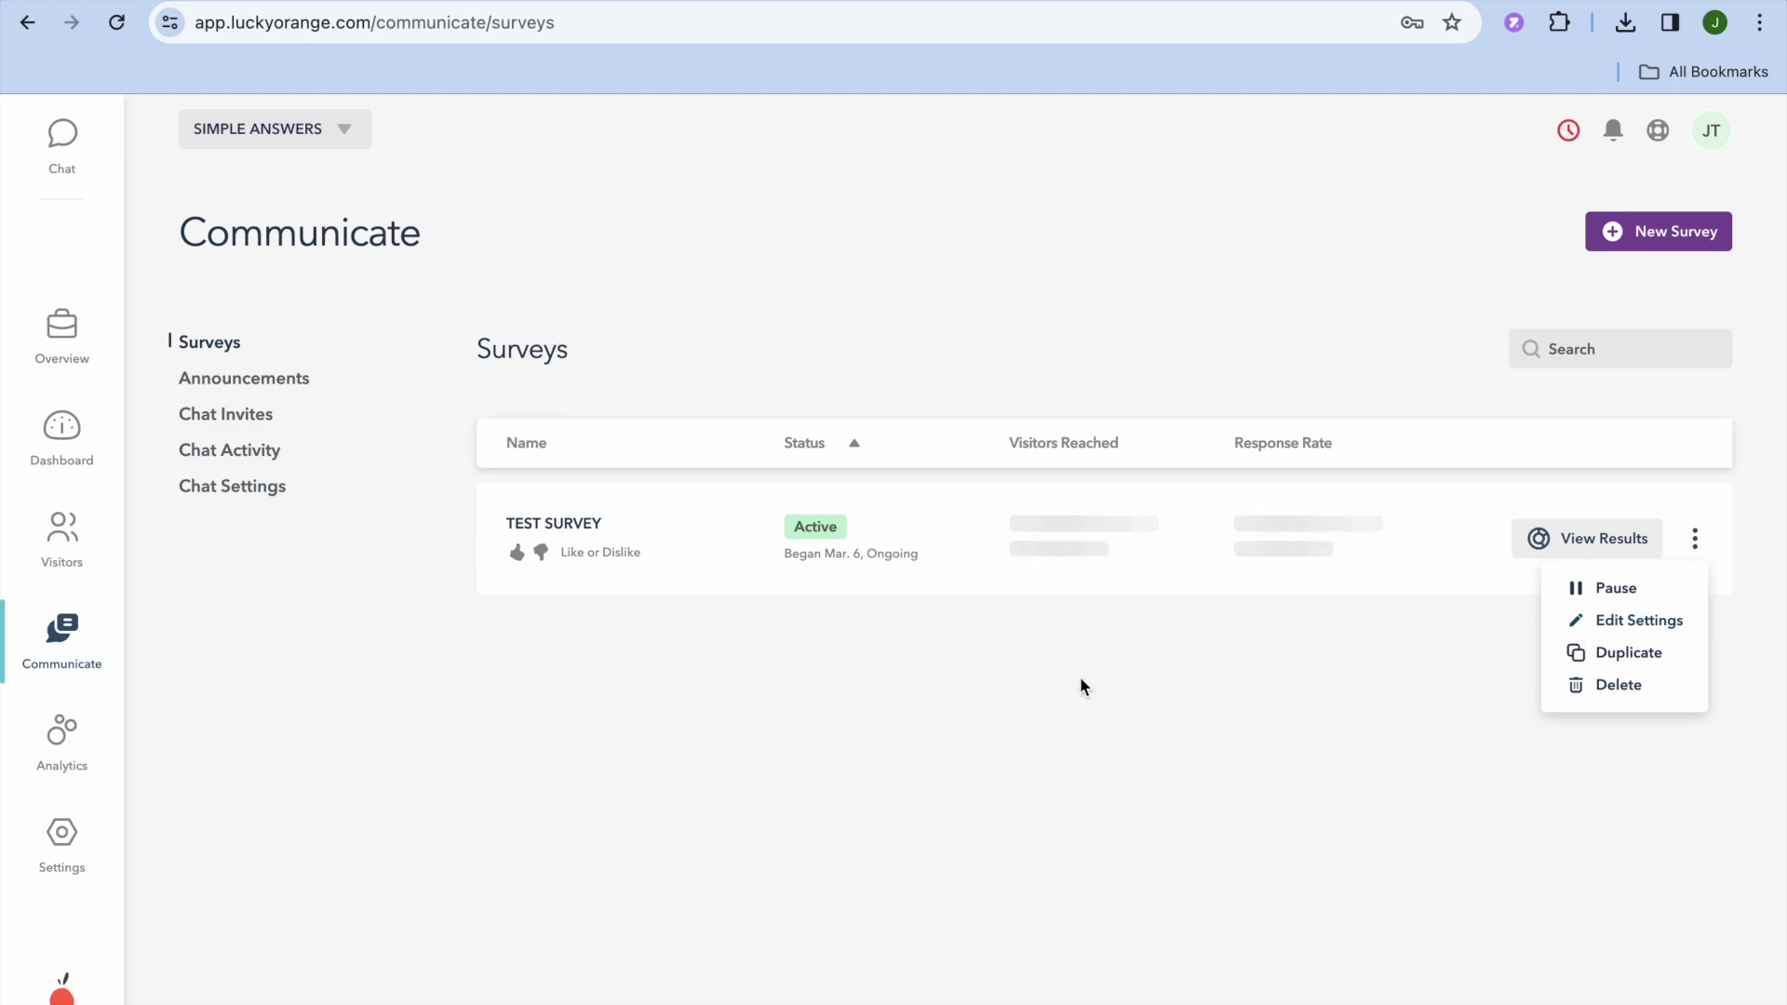
click(497, 729)
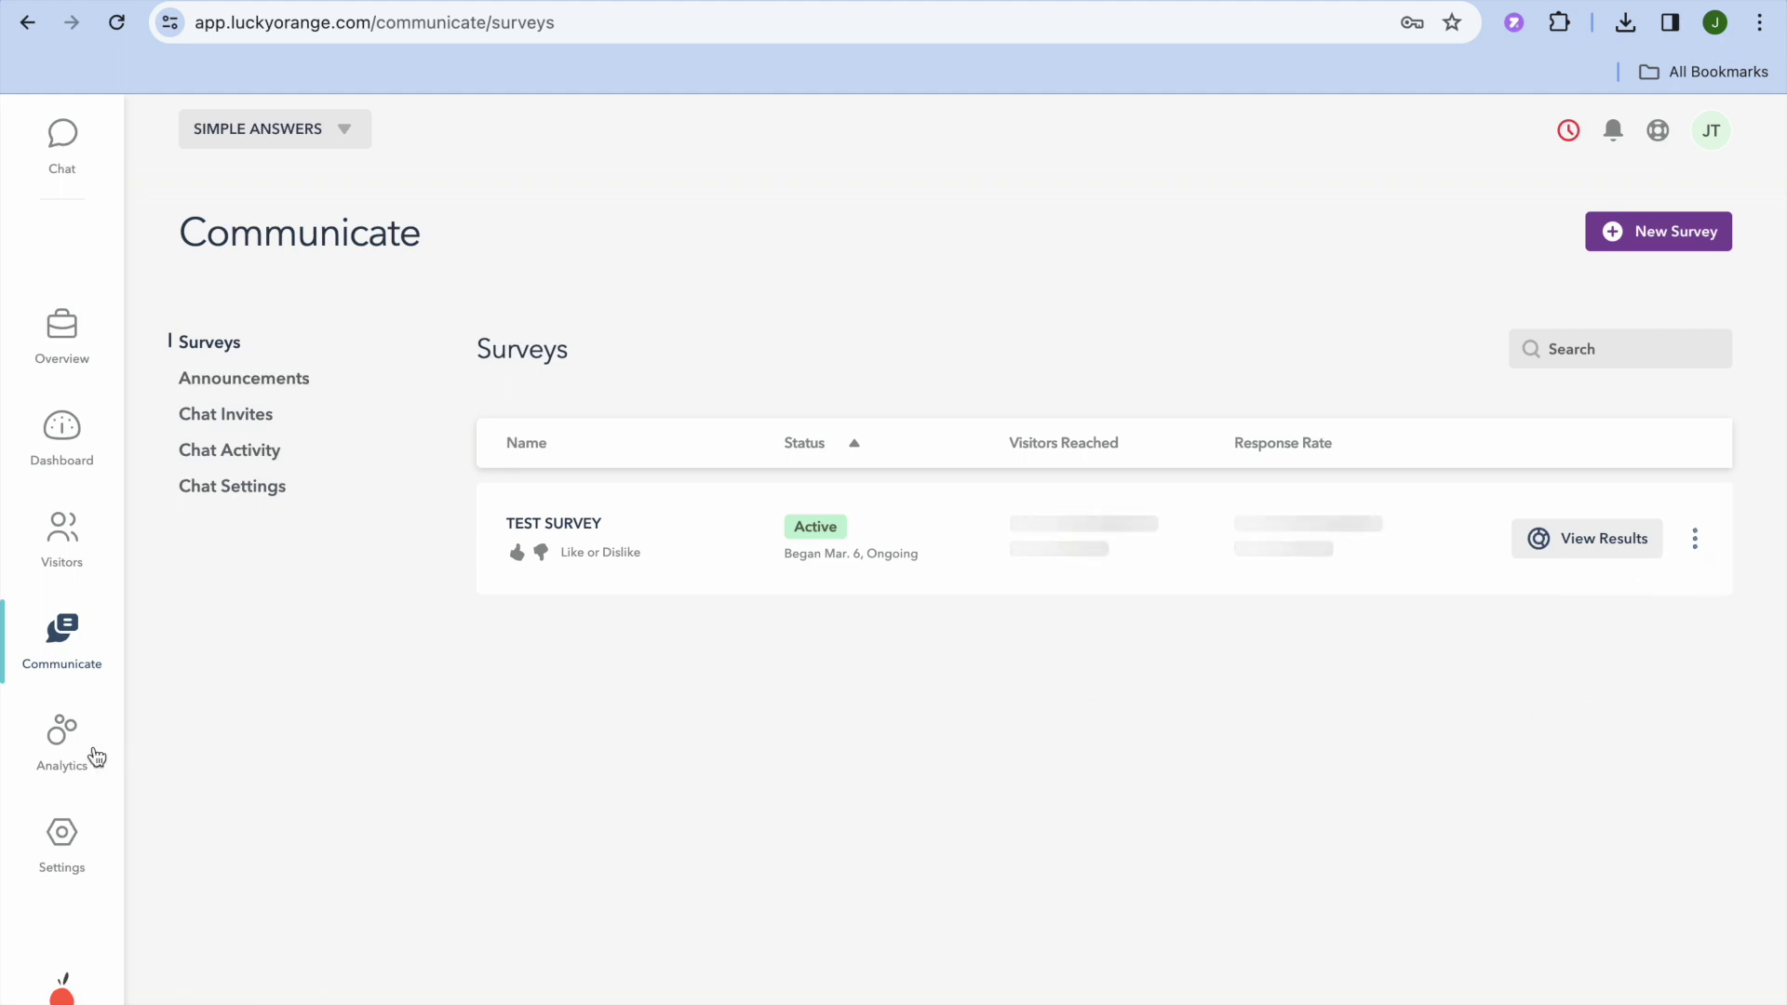
click(64, 750)
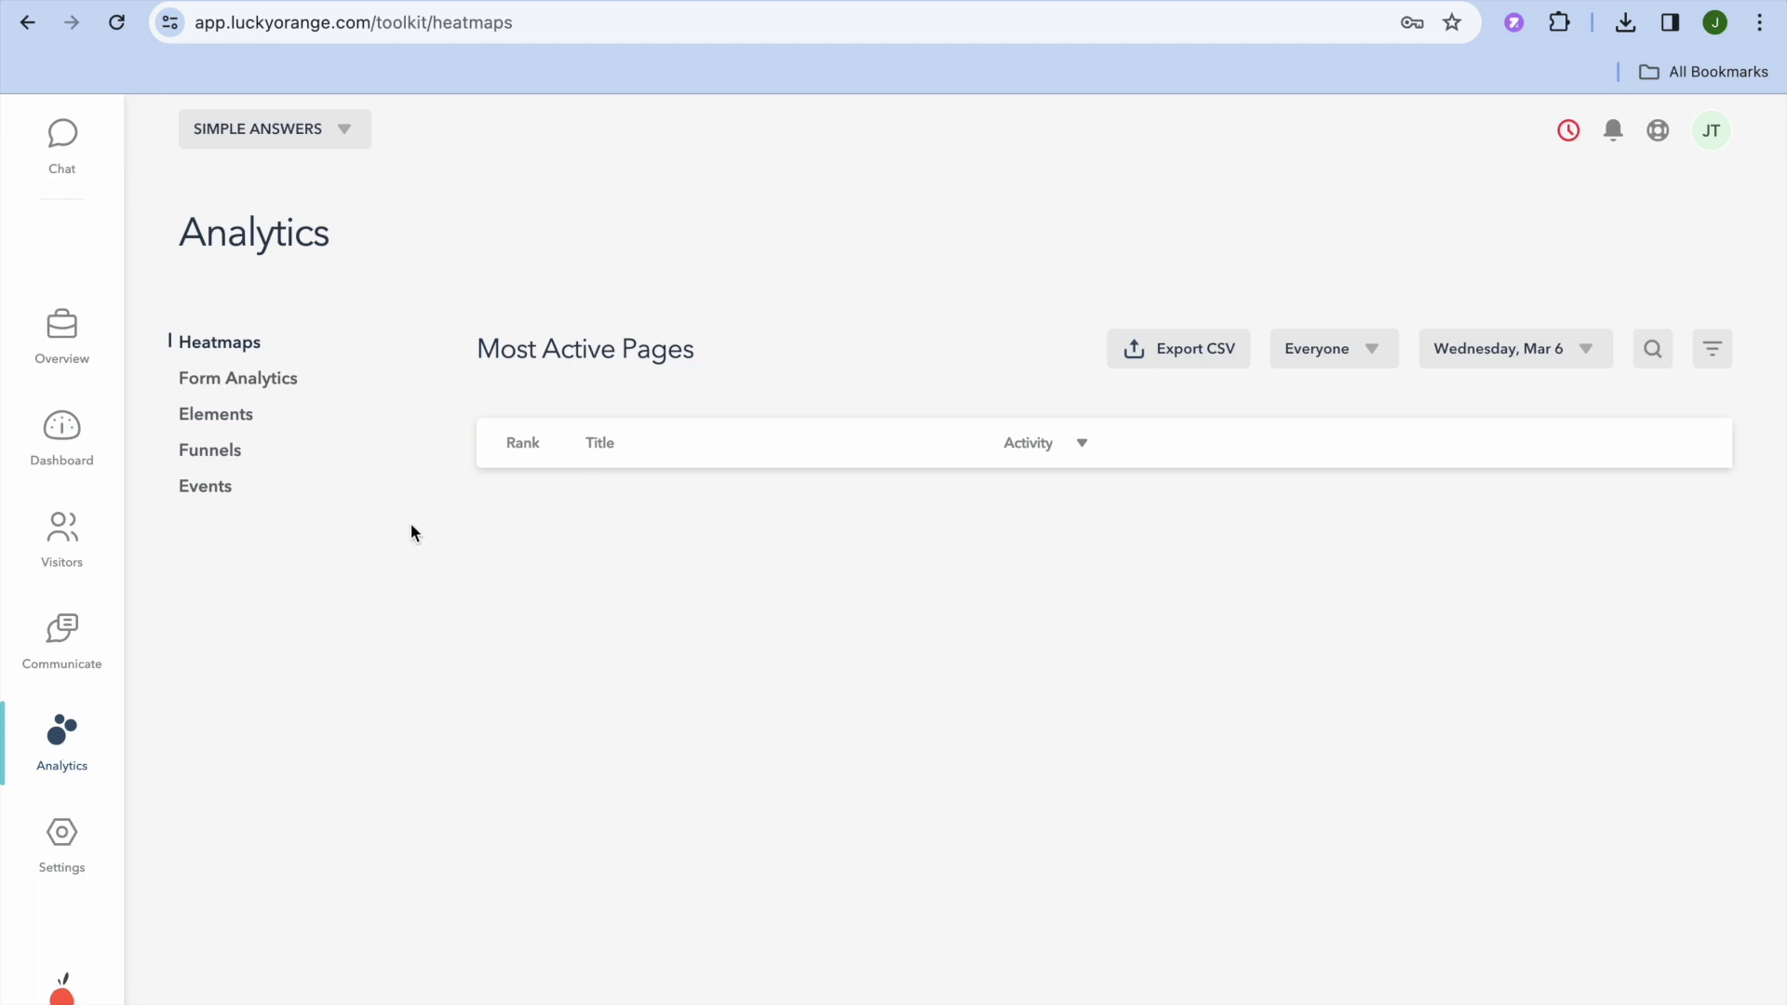
click(273, 380)
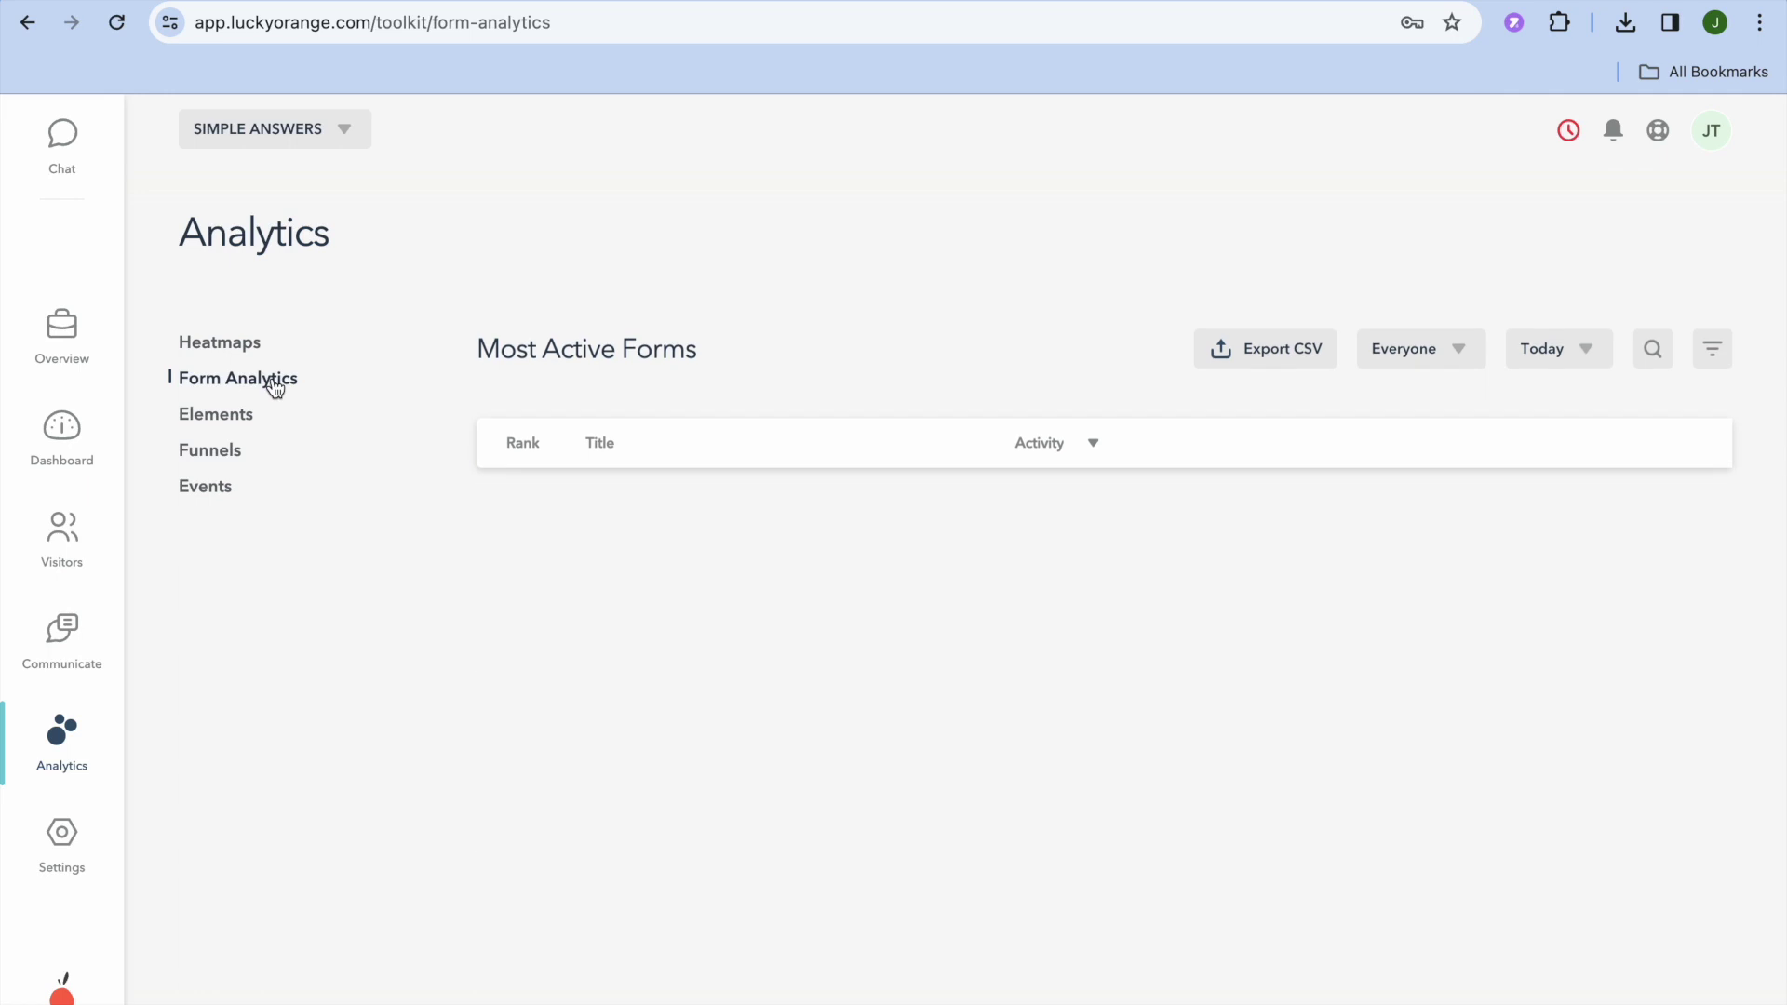
View the Funnels list, abandon a new funnel without saving, and open account Settings.
click(227, 451)
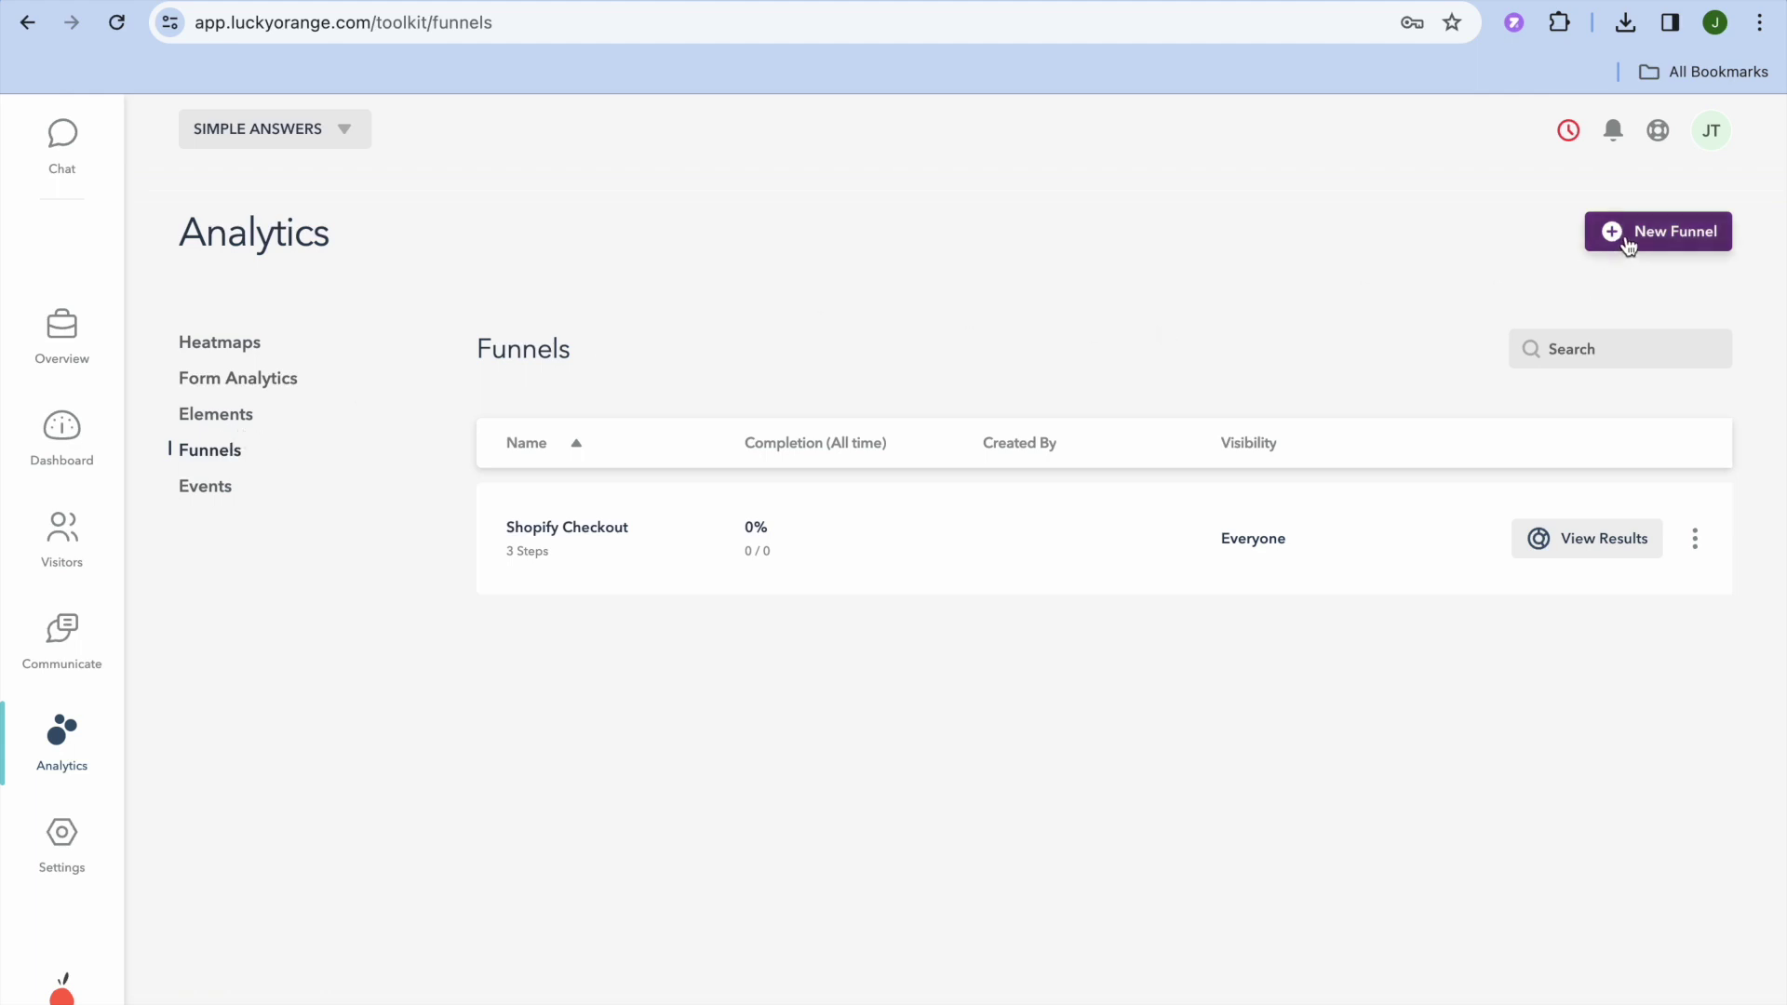
click(1674, 233)
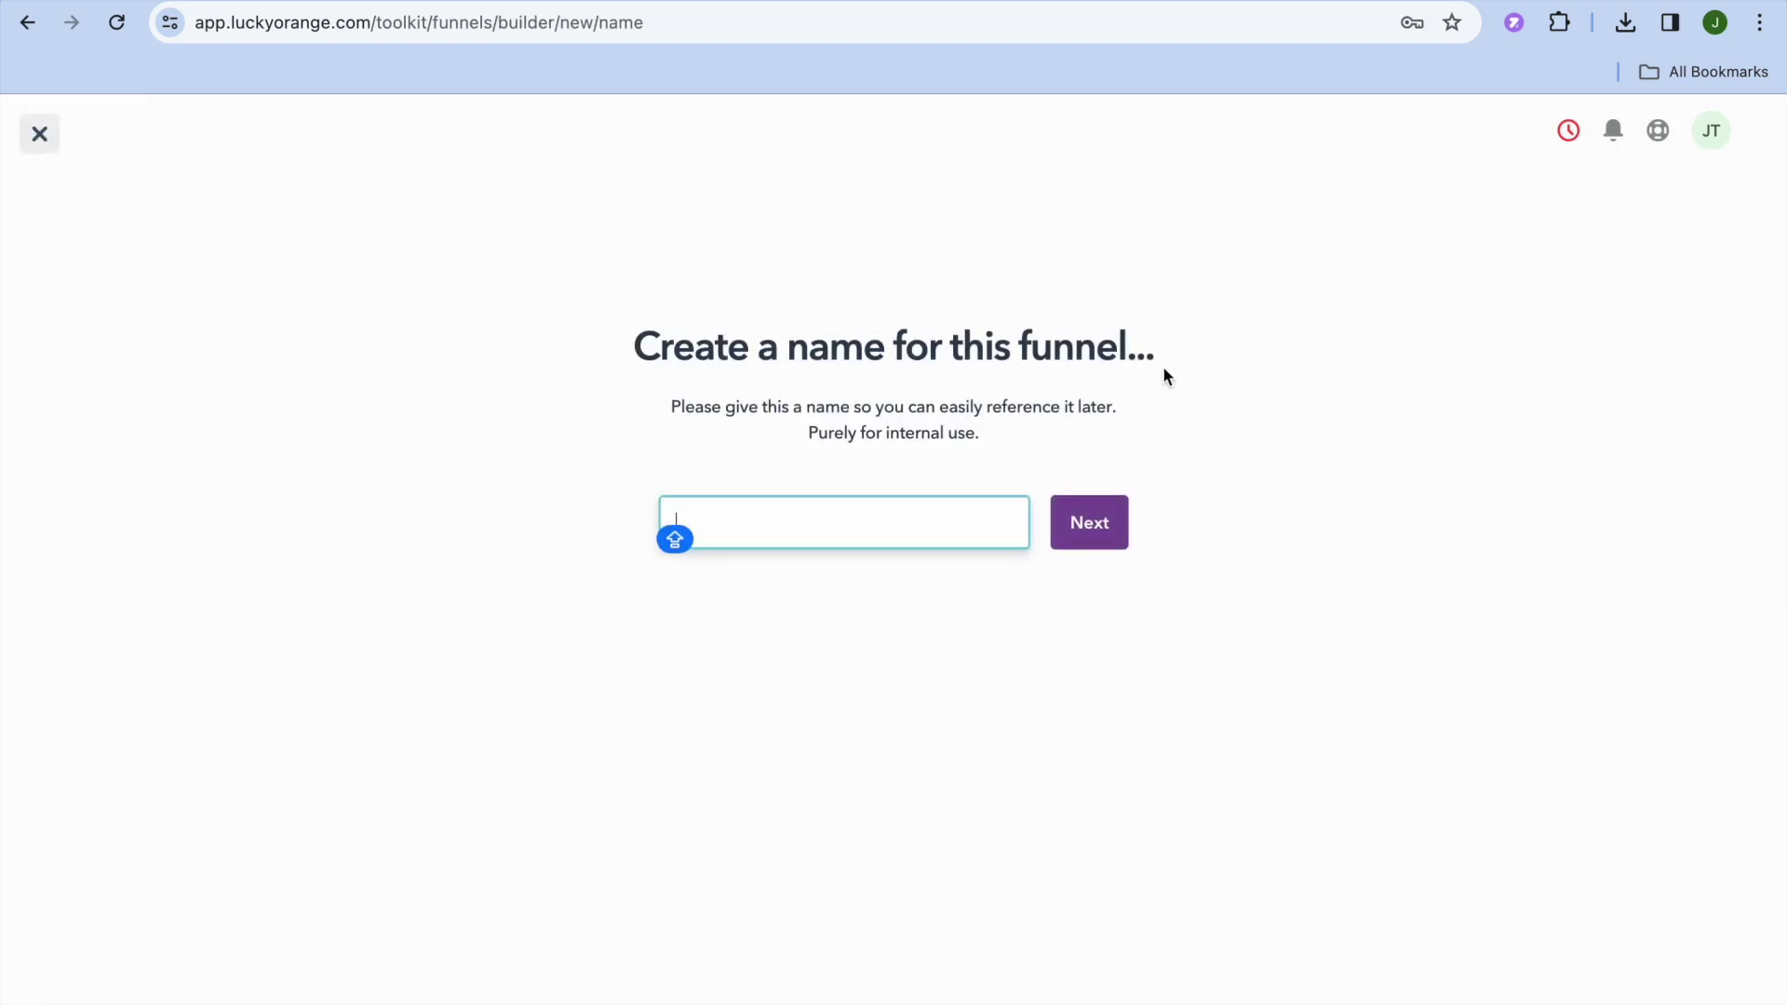
click(39, 136)
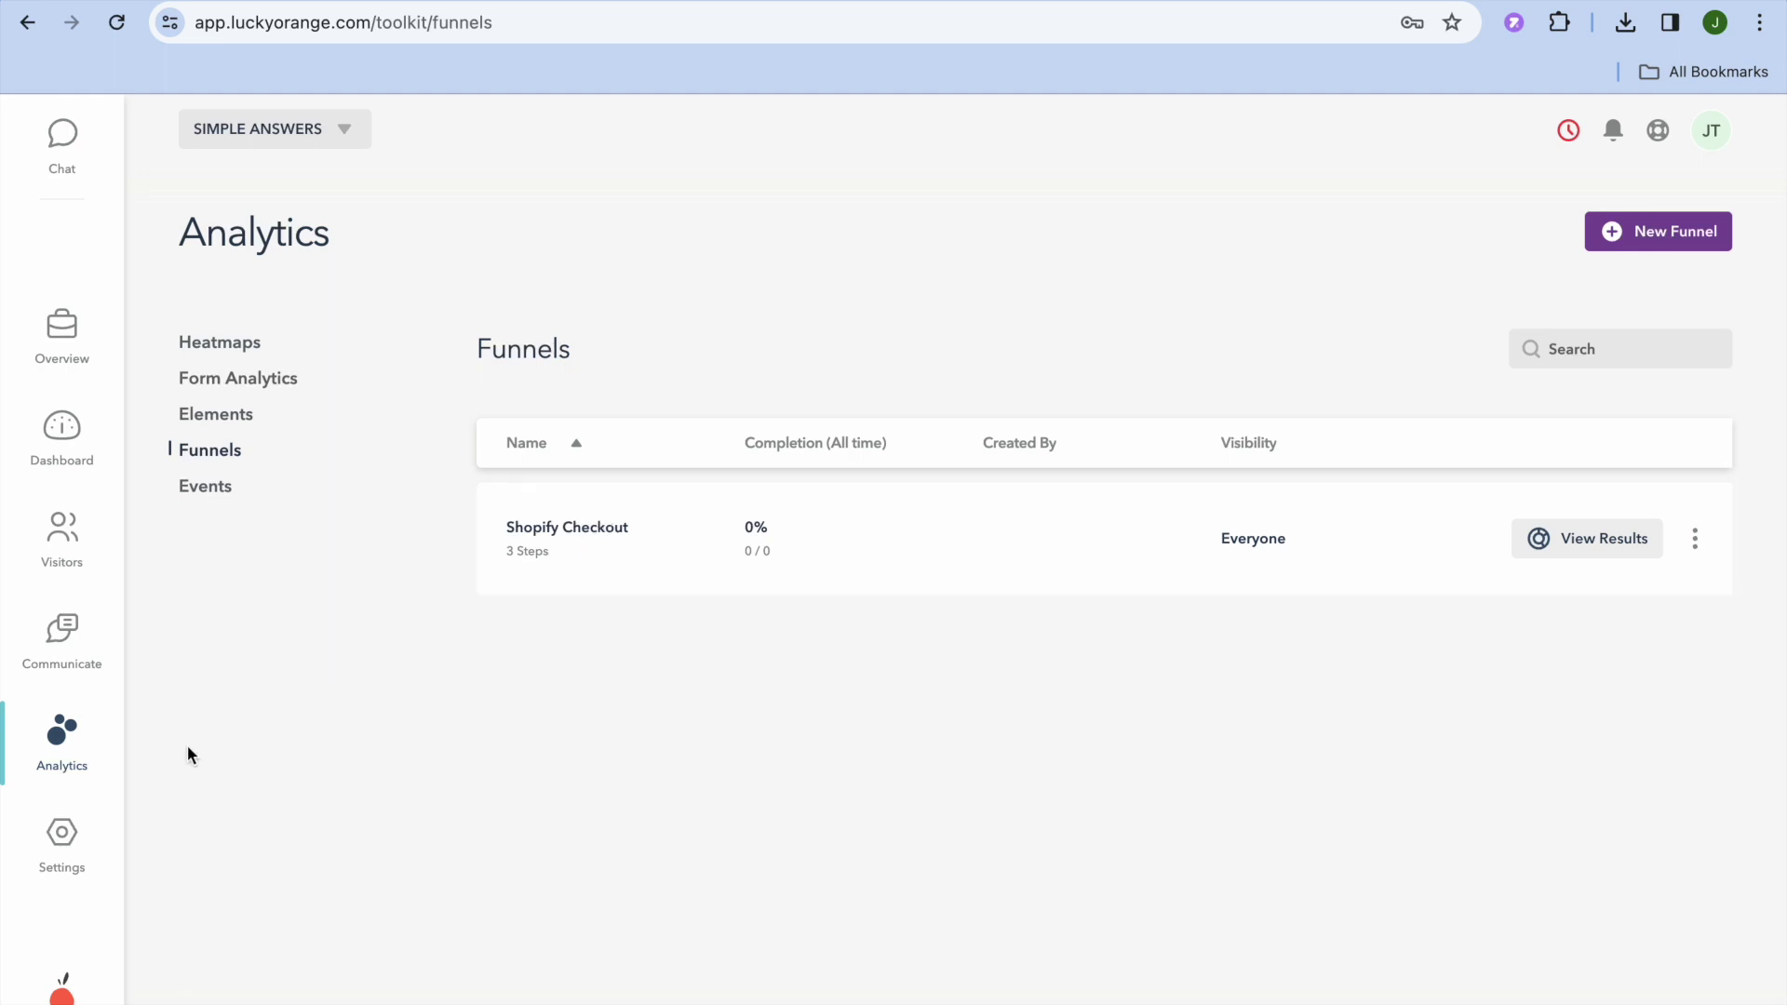
click(88, 837)
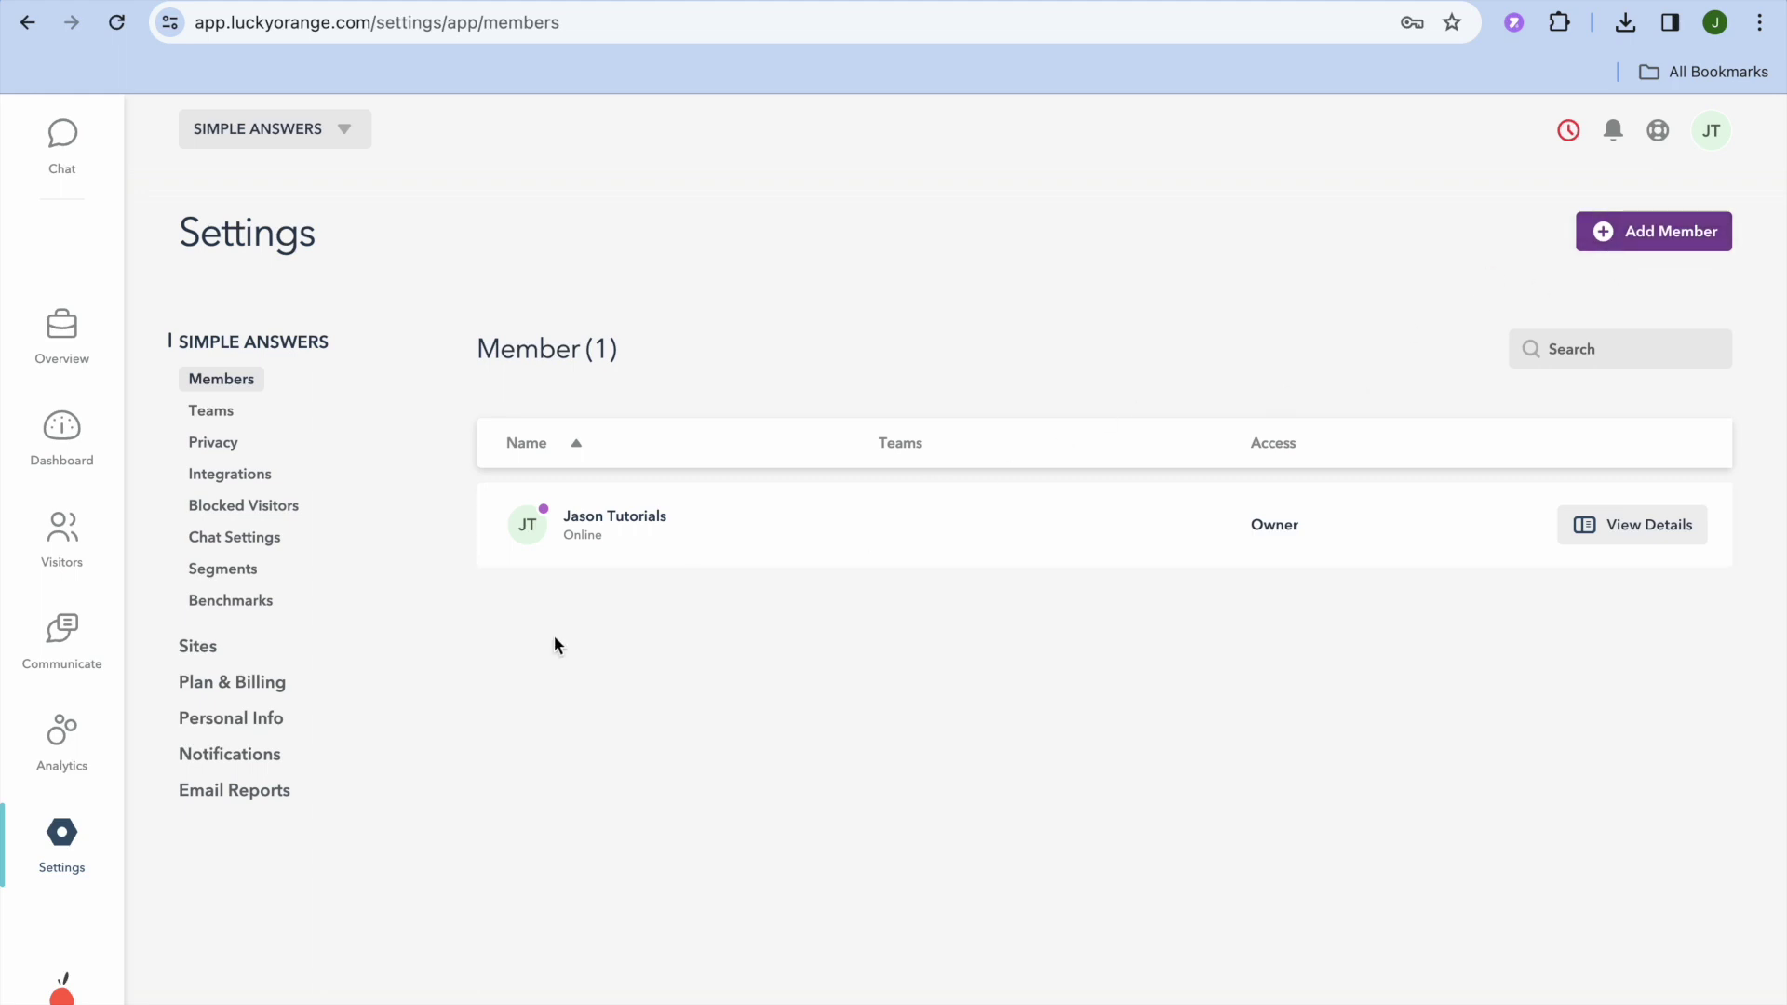
Check that Integrations lists Shopify as Connected, then switch back to the Shopify admin.
click(251, 476)
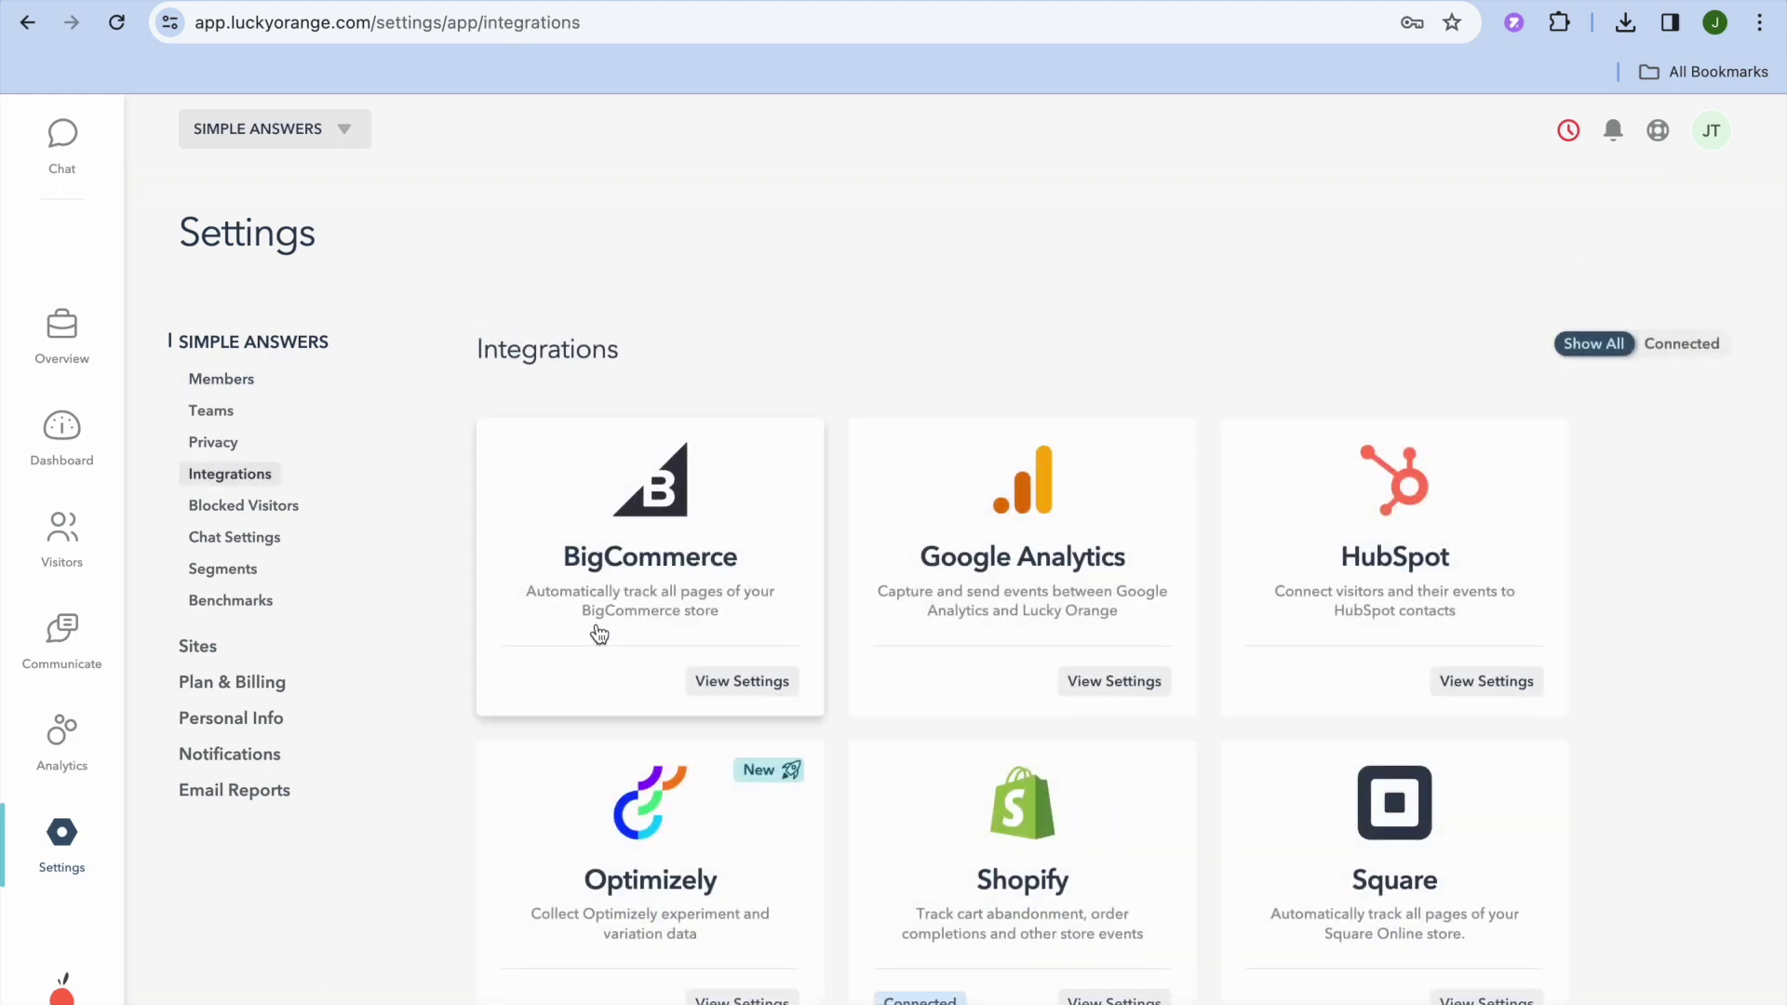
scroll(600, 634, down, 5)
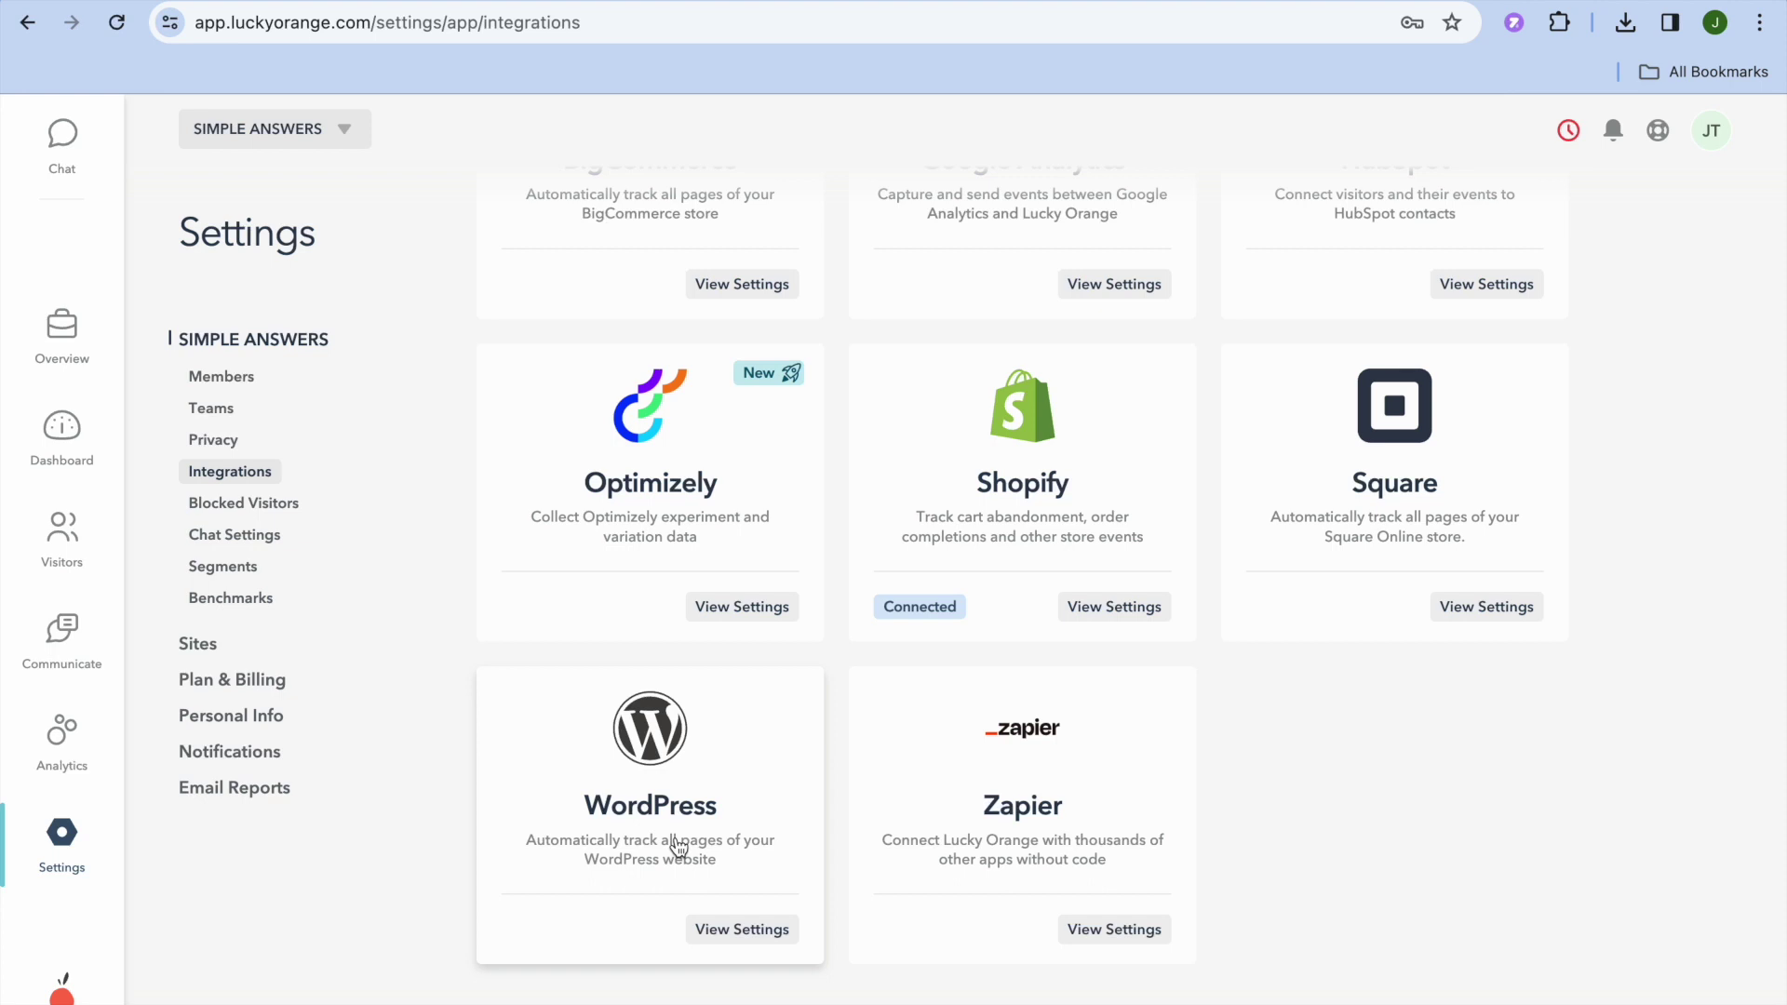
scroll(679, 847, up, 4)
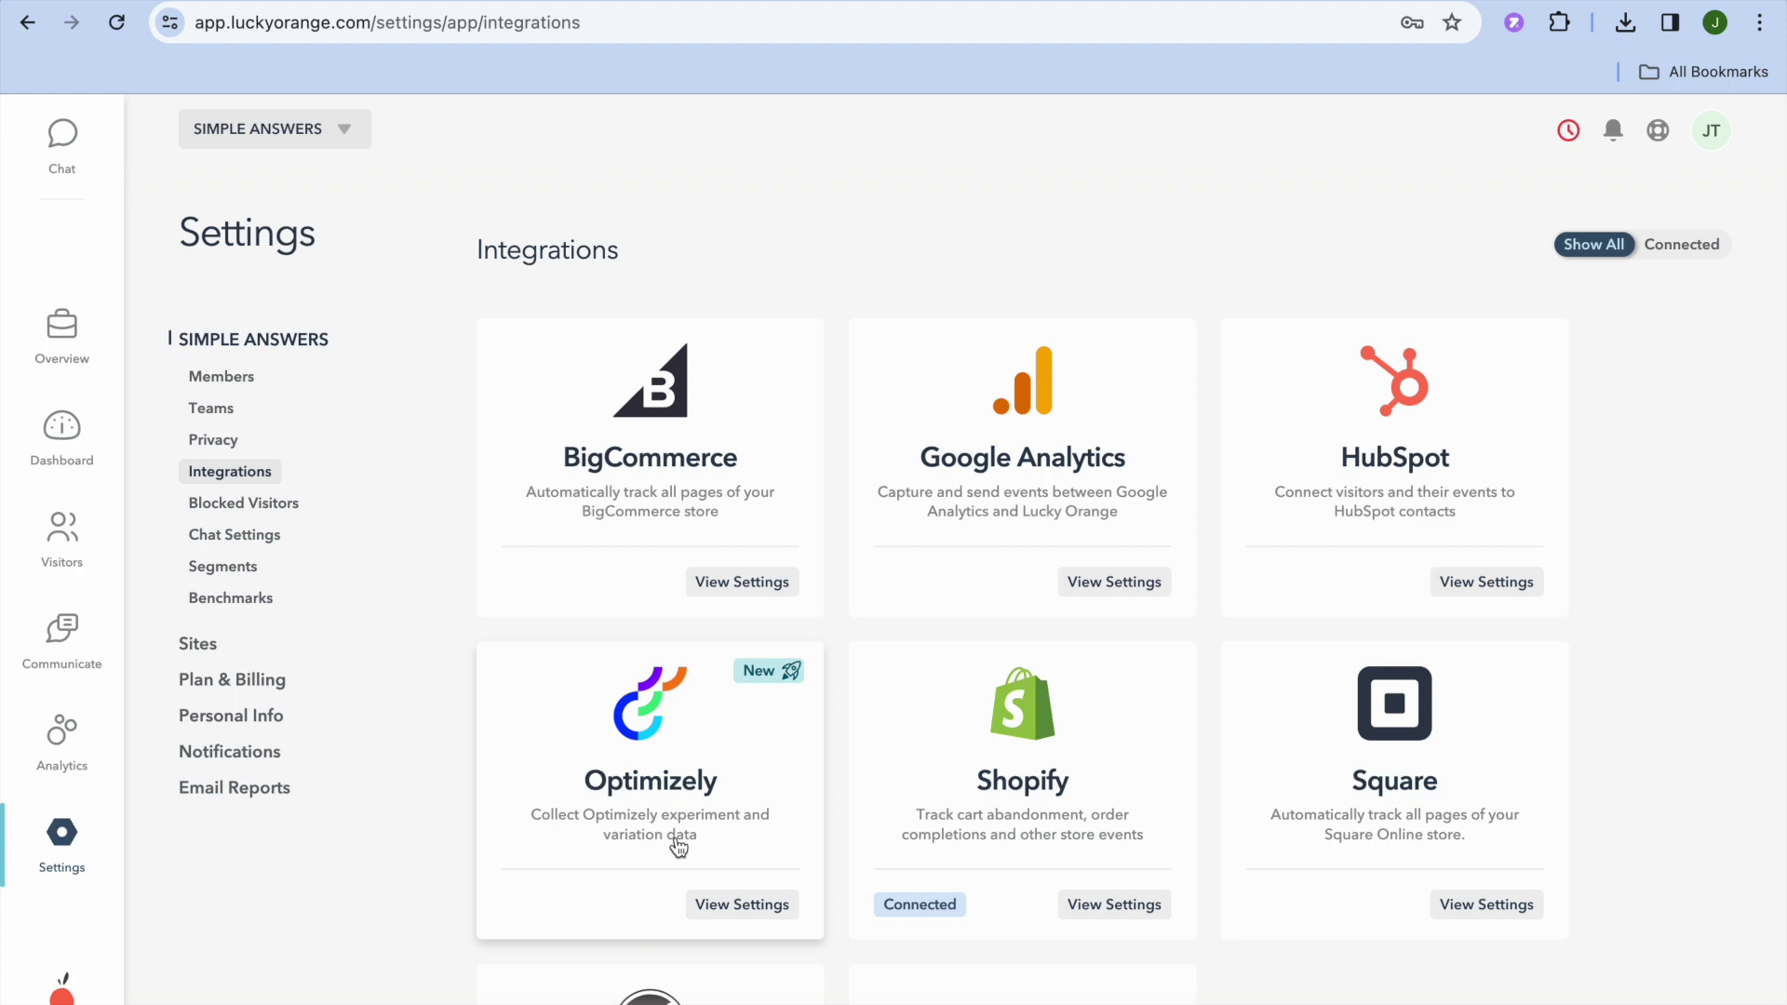
scroll(679, 847, up, 1)
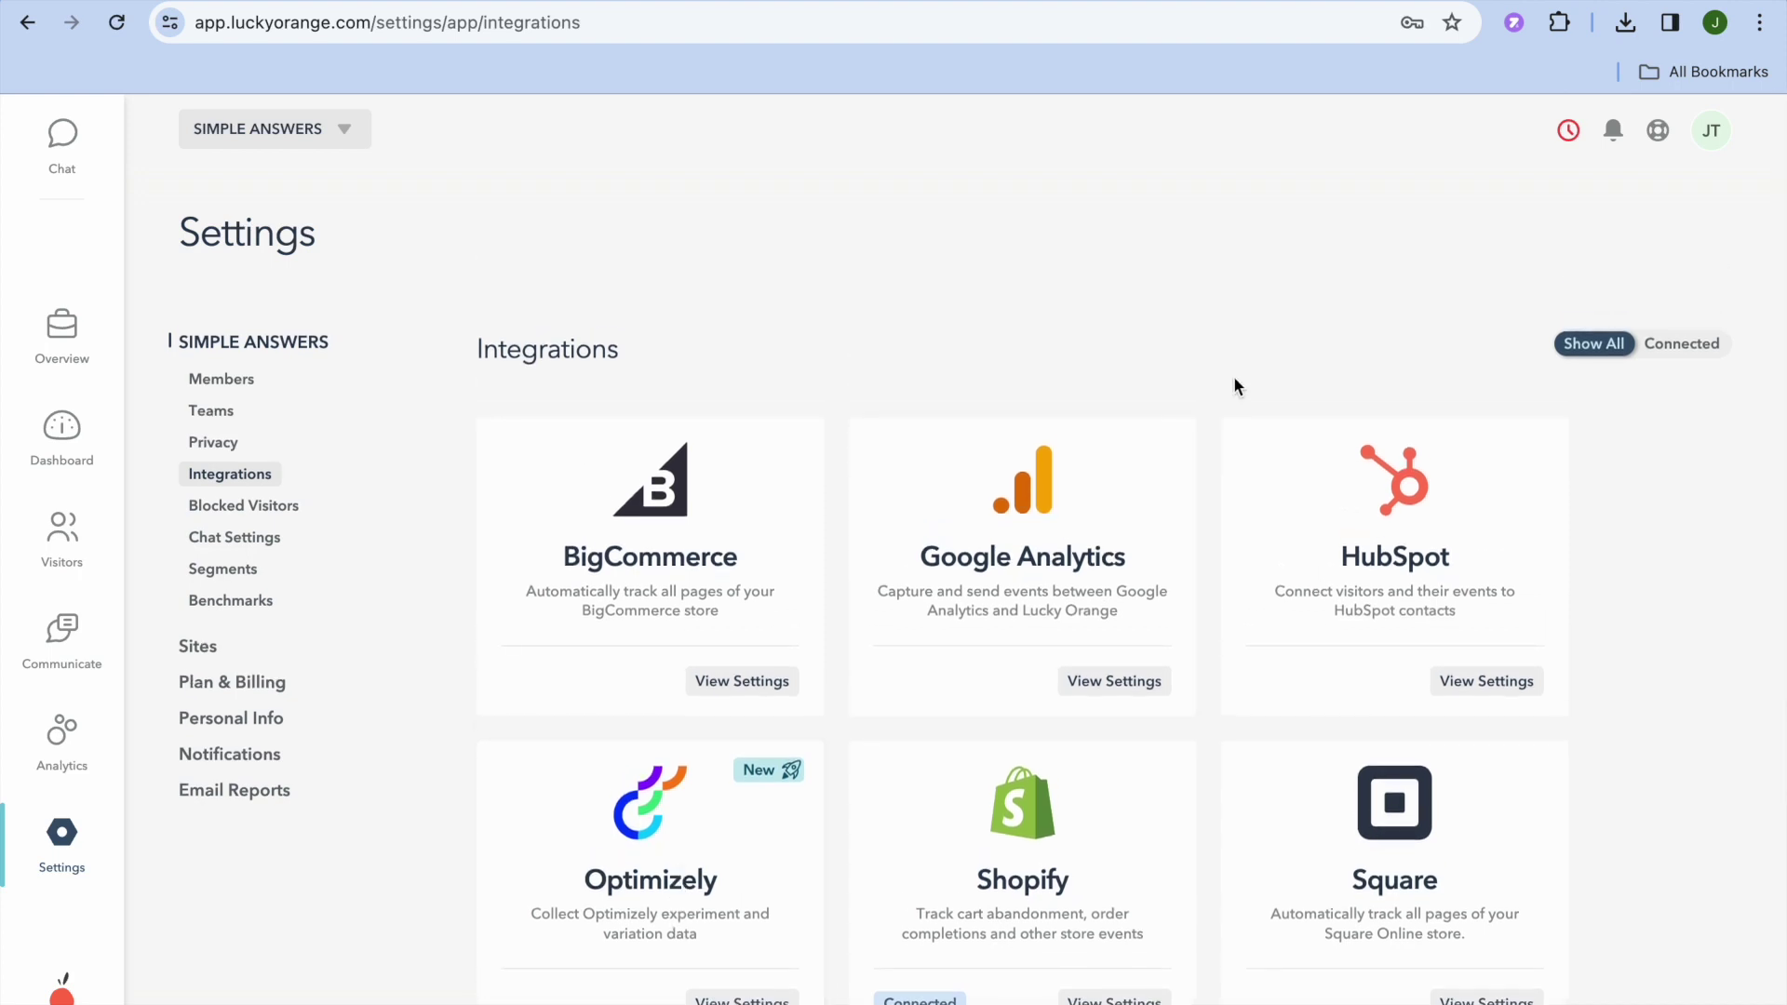
click(1277, 1)
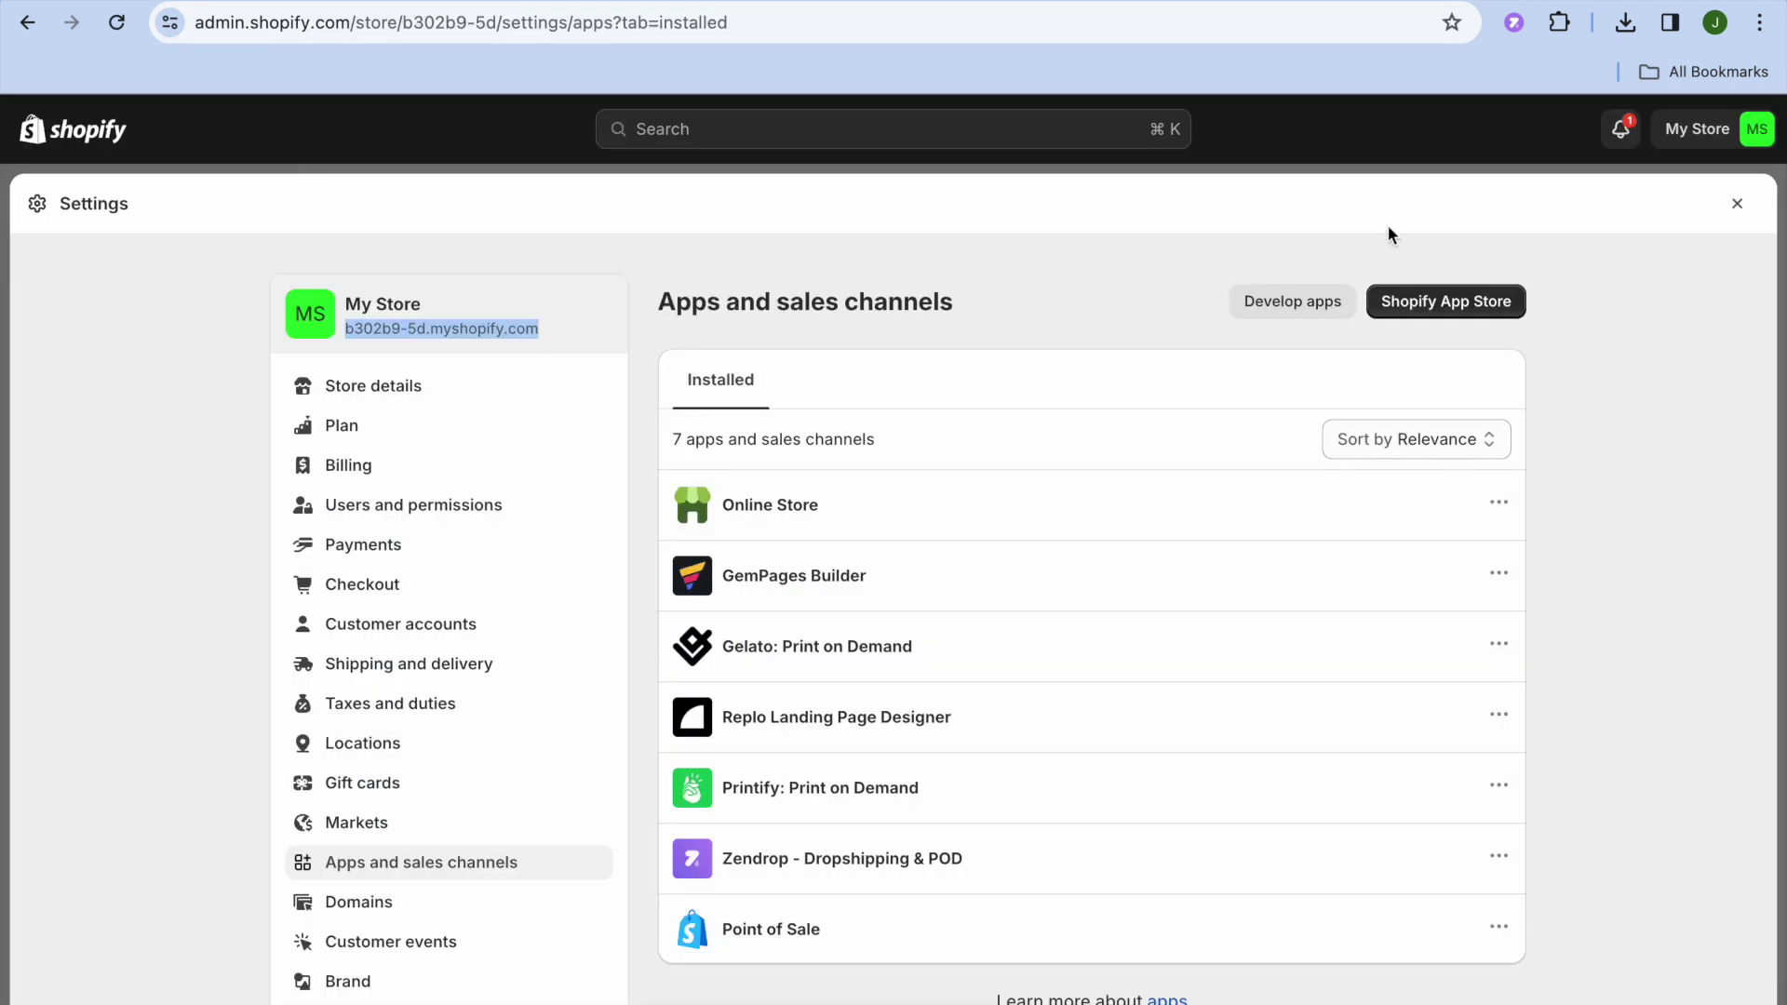
Close the Shopify settings overlay and view the live My Store storefront.
click(1735, 199)
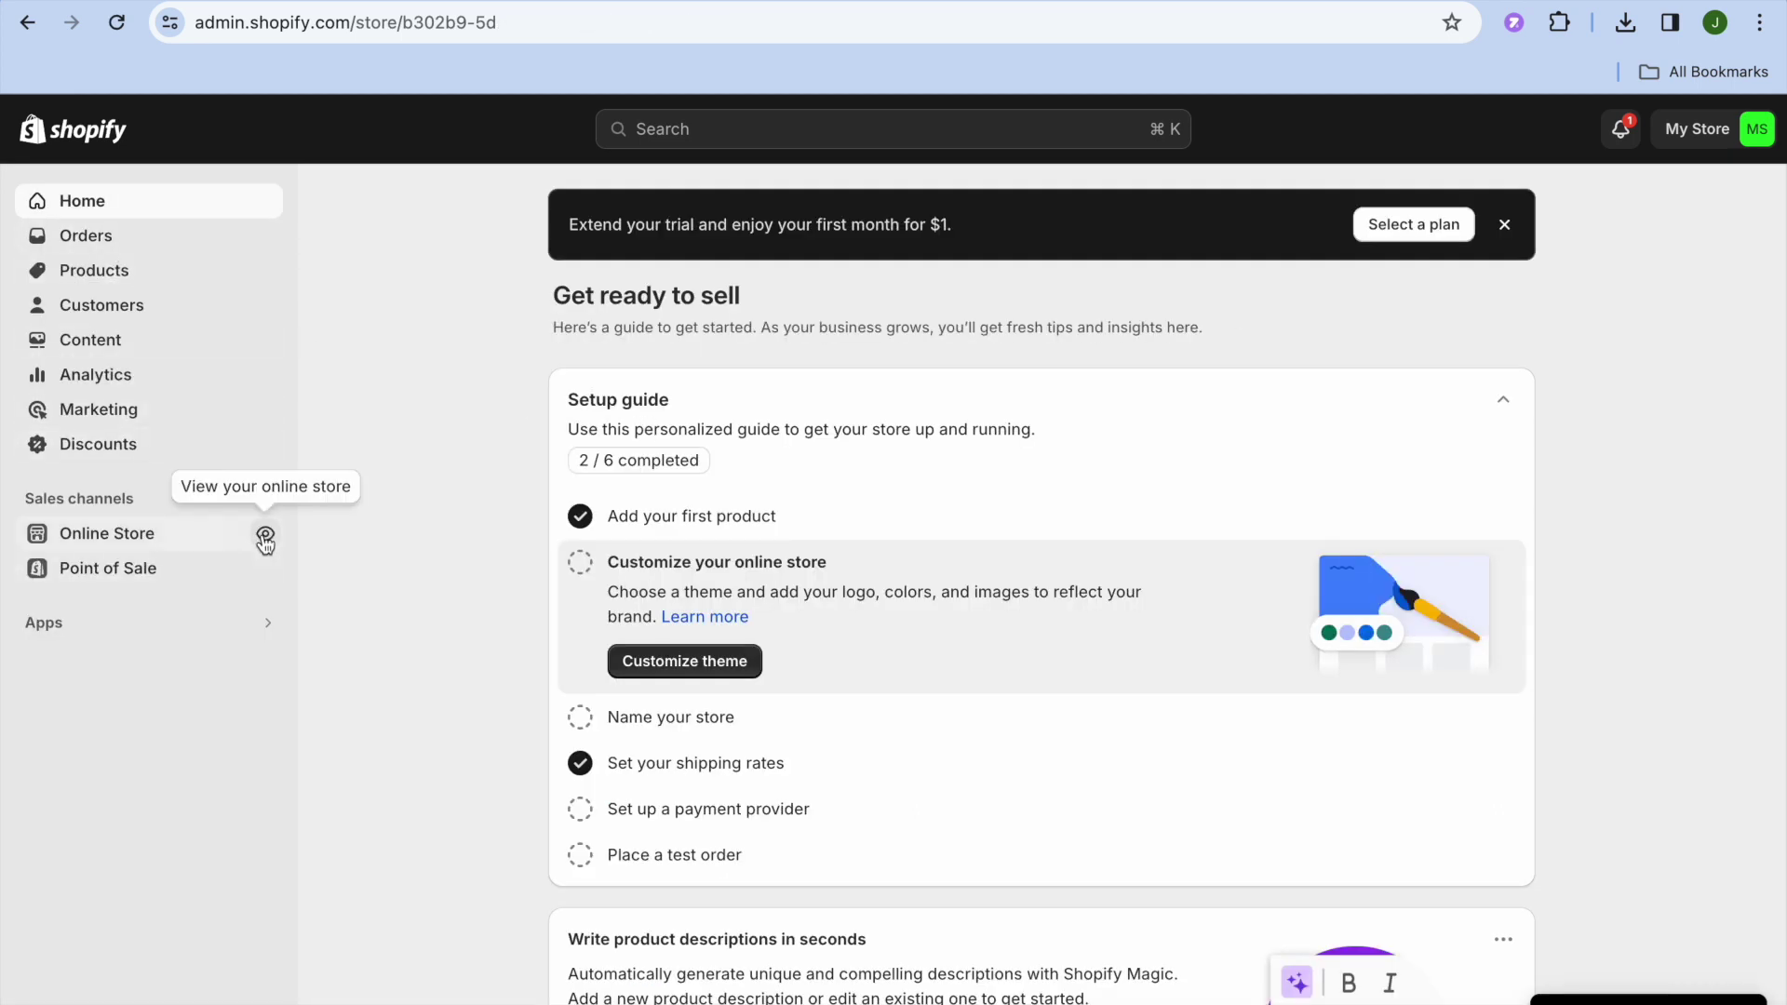
click(265, 538)
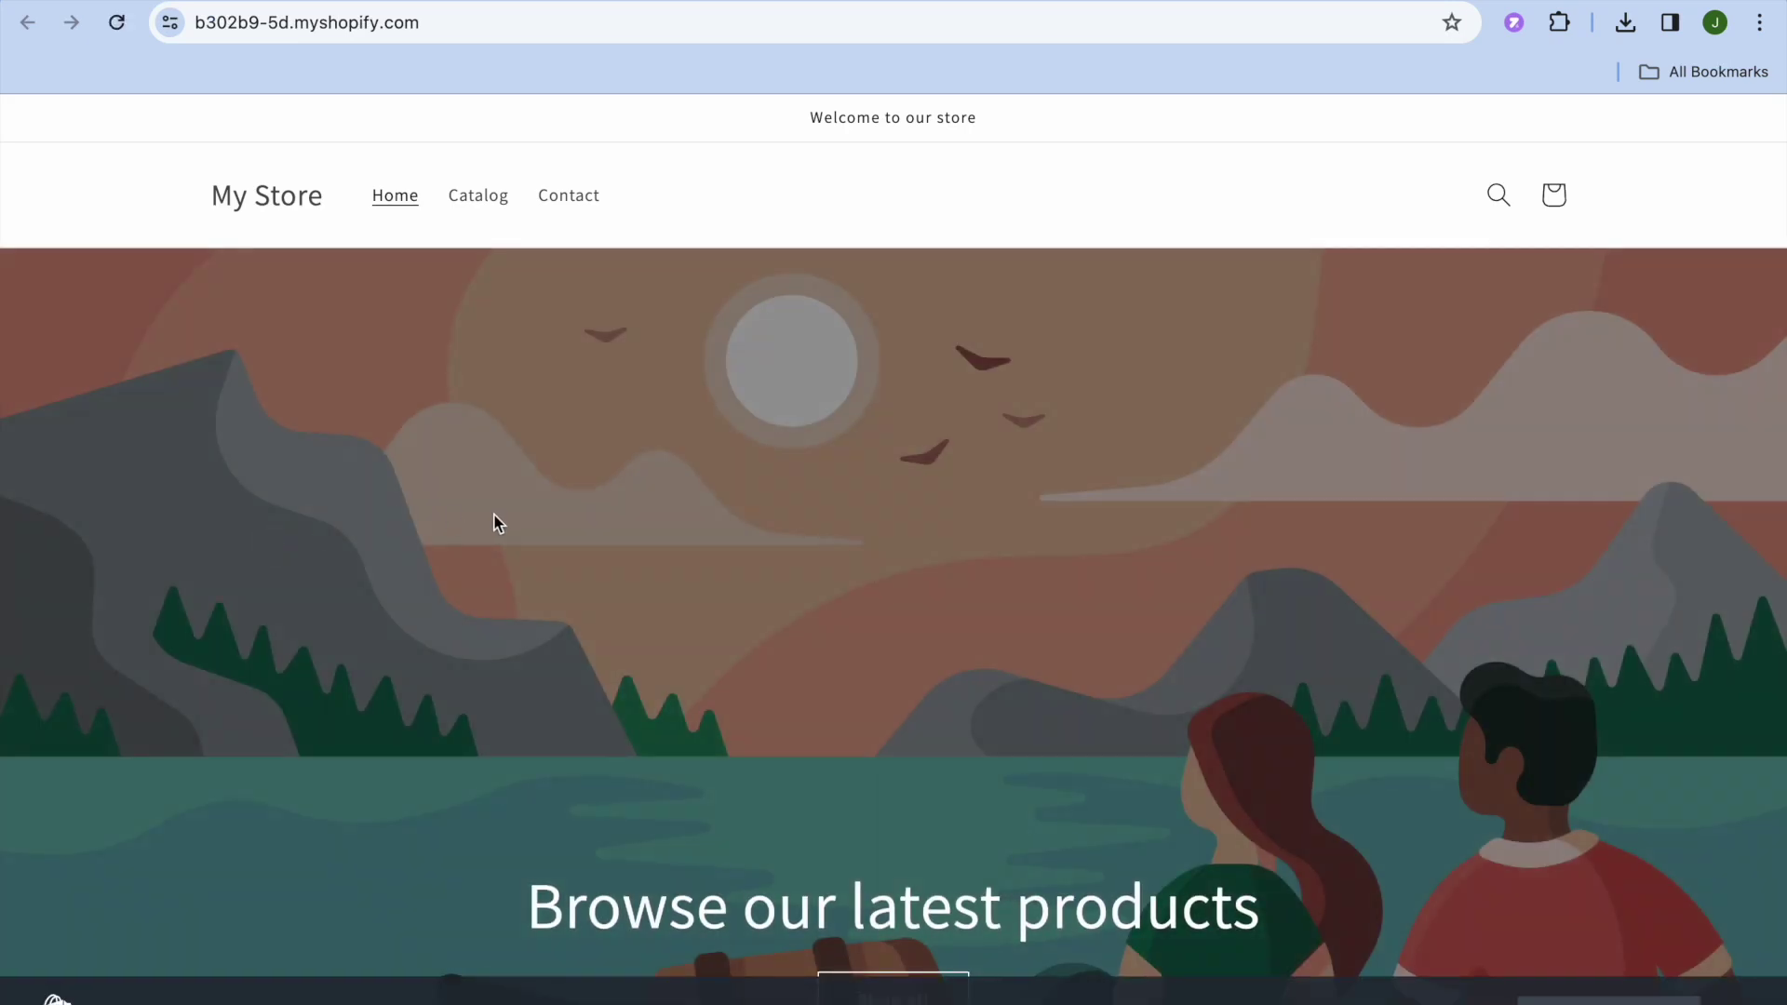
Give TEST SURVEY a thumbs-up on the storefront and close the thank-you message.
scroll(495, 518, down, 1)
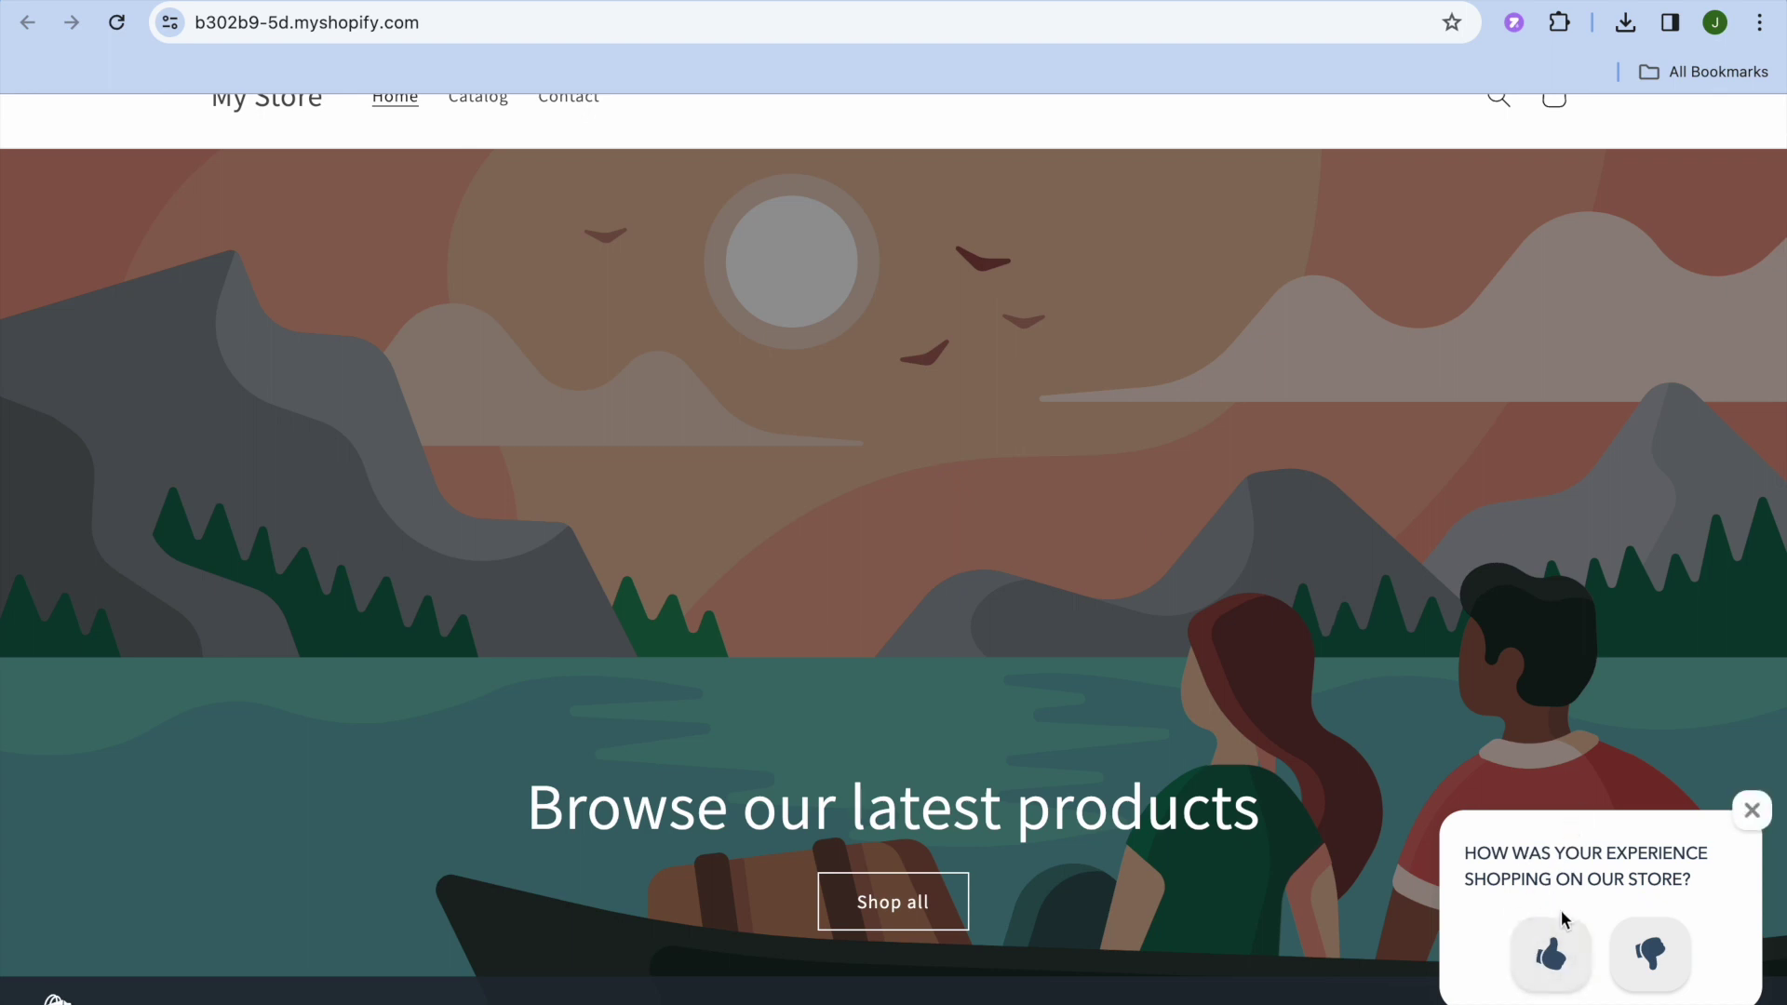
click(1550, 954)
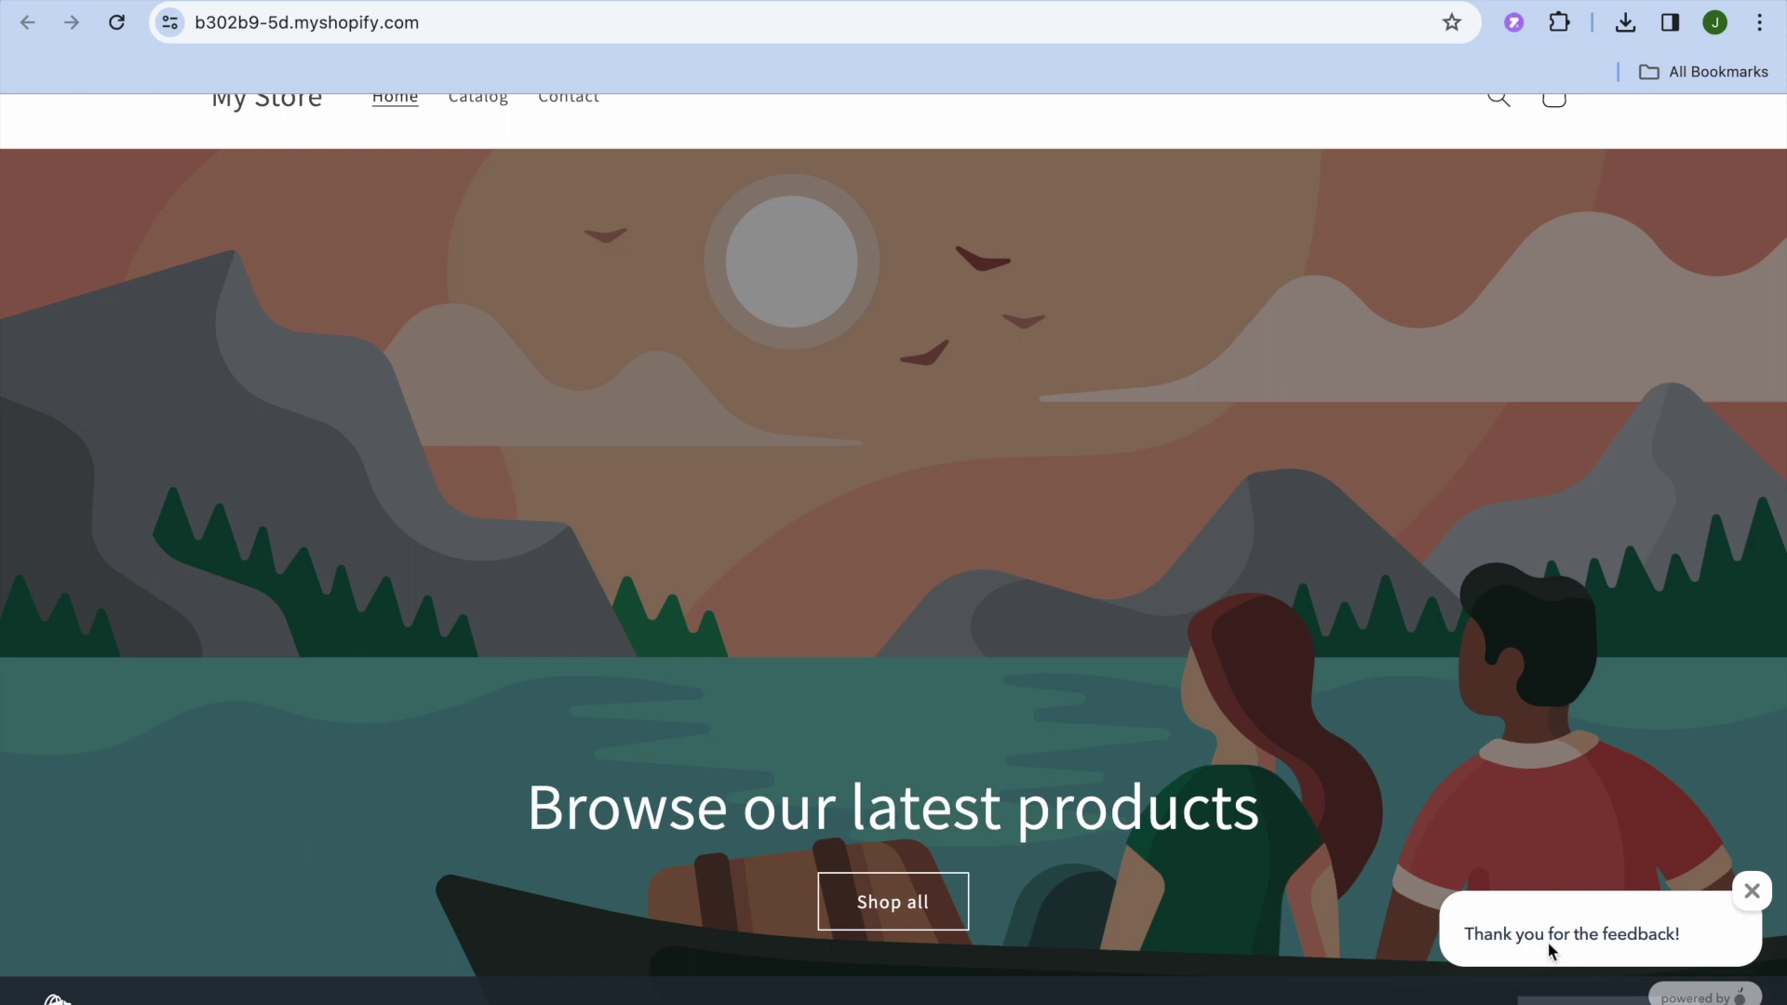
click(1755, 895)
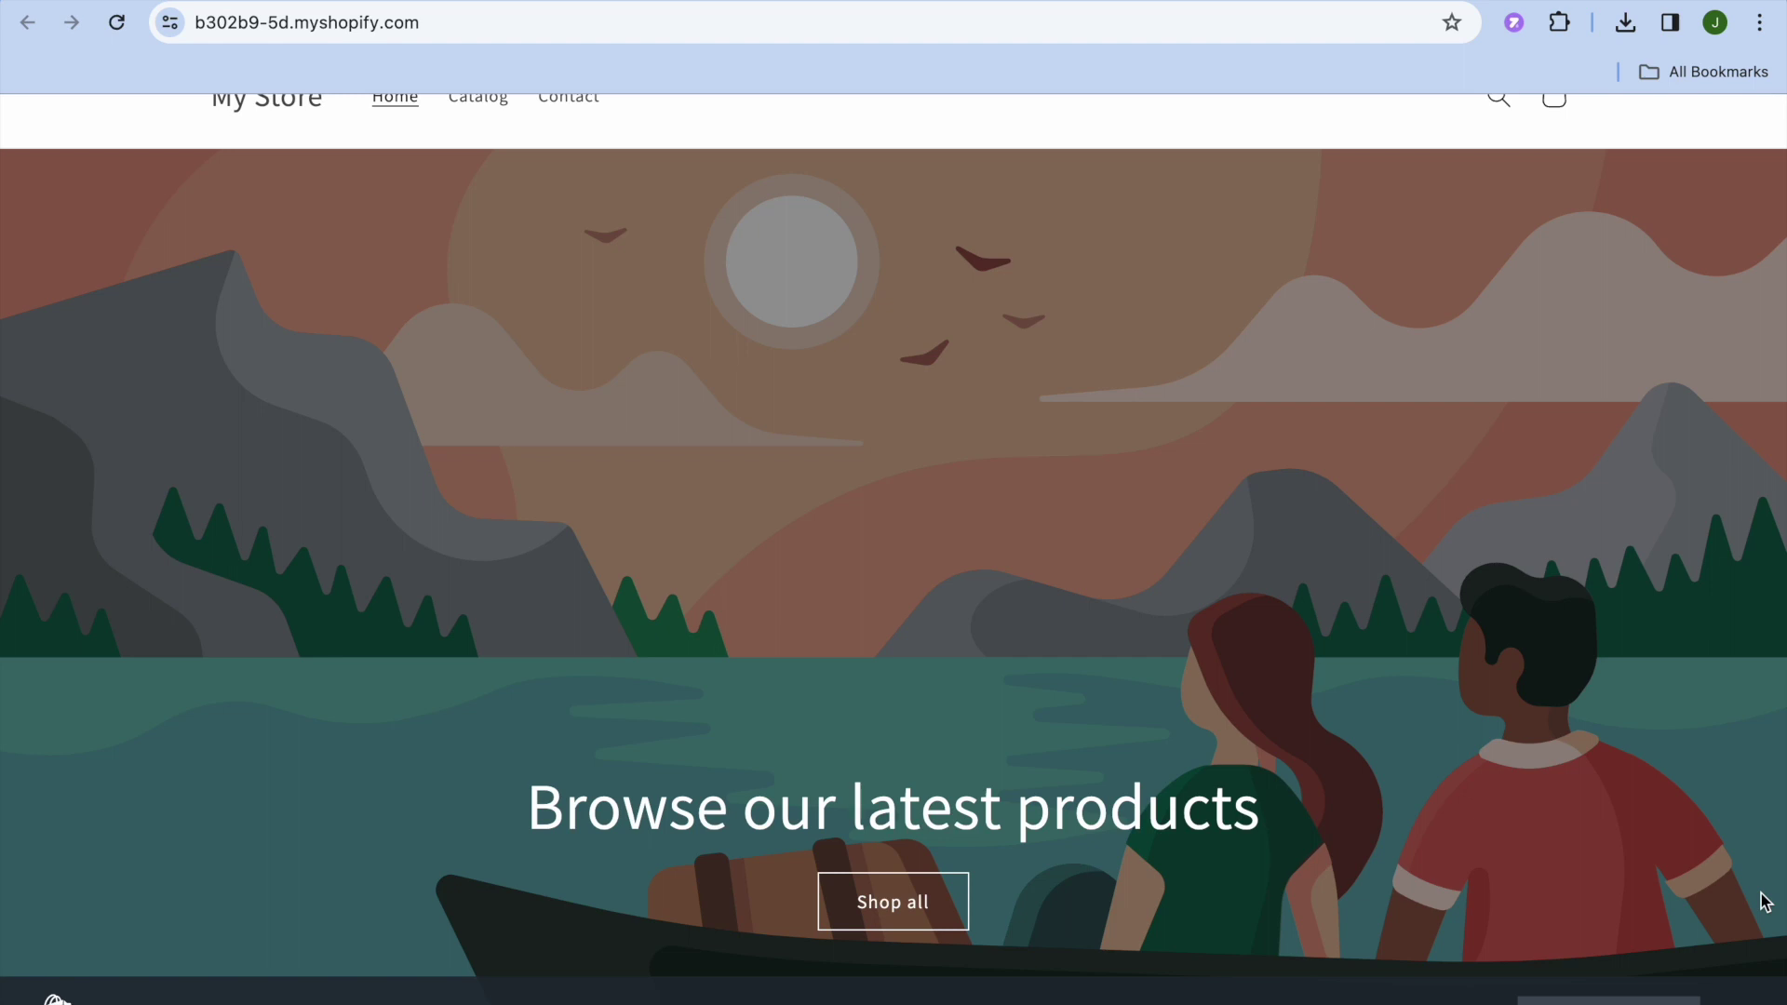